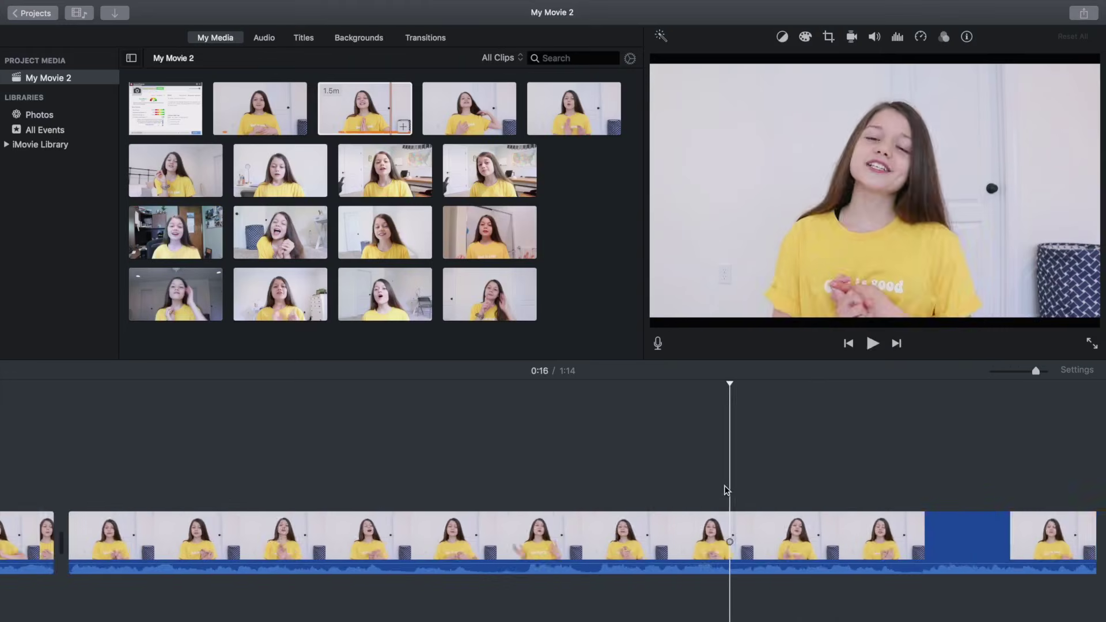
Split the talking clip at the playhead, delete the unwanted section, and split the clip again further along.
key(super+b)
key(BackSpace)
scroll(668, 542, right, 3)
key(super+b)
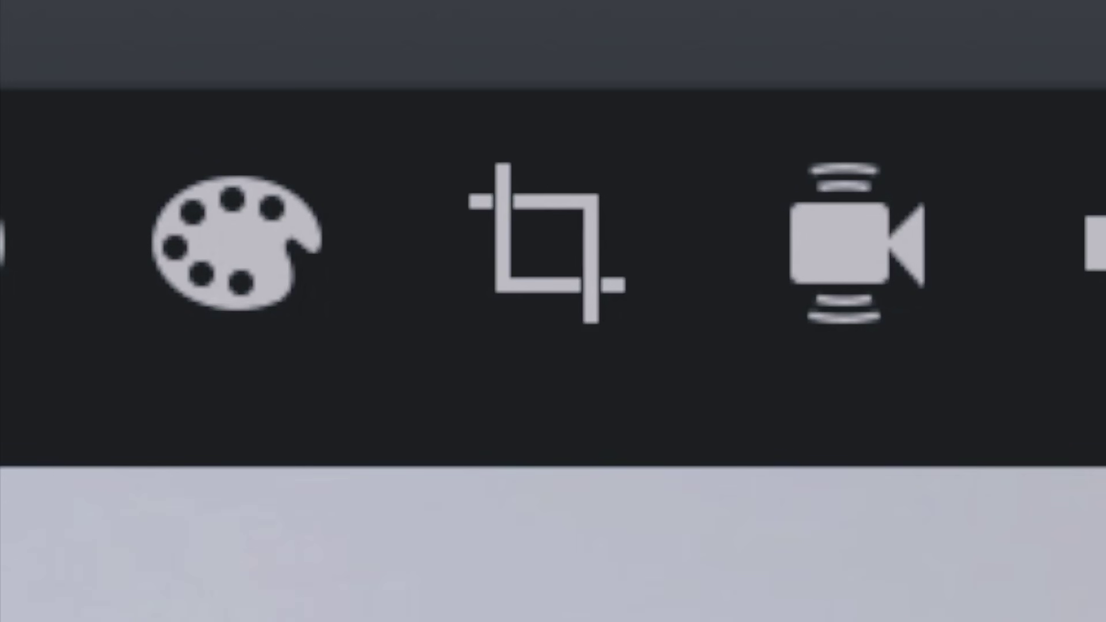
Set the short clip at 0:04 to Crop to Fill with a slightly tighter crop frame, and play it back.
click(587, 144)
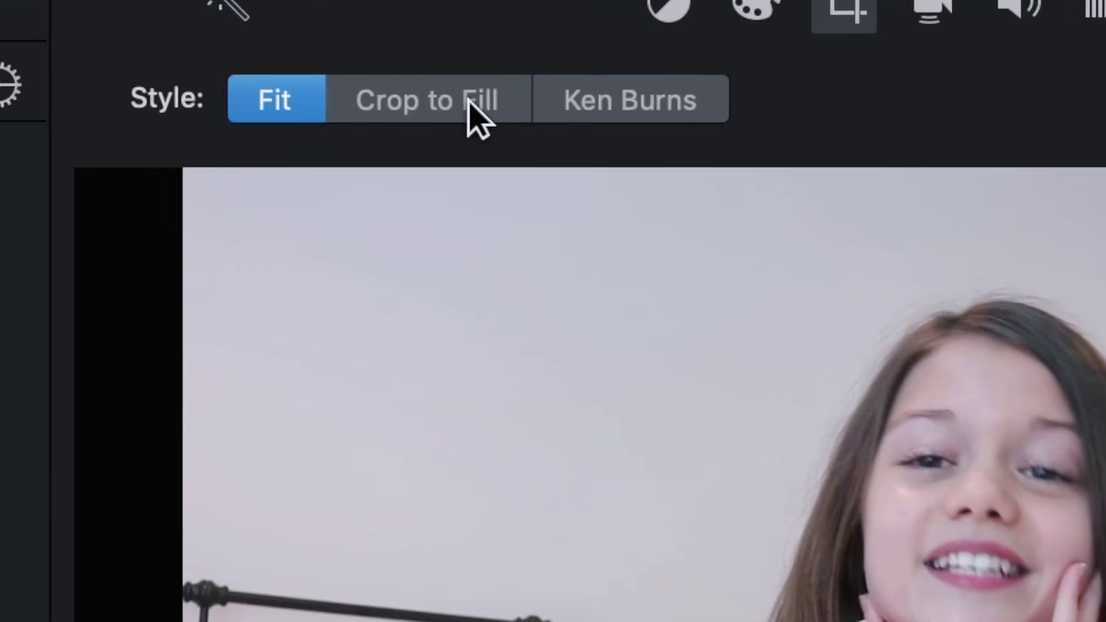
click(470, 101)
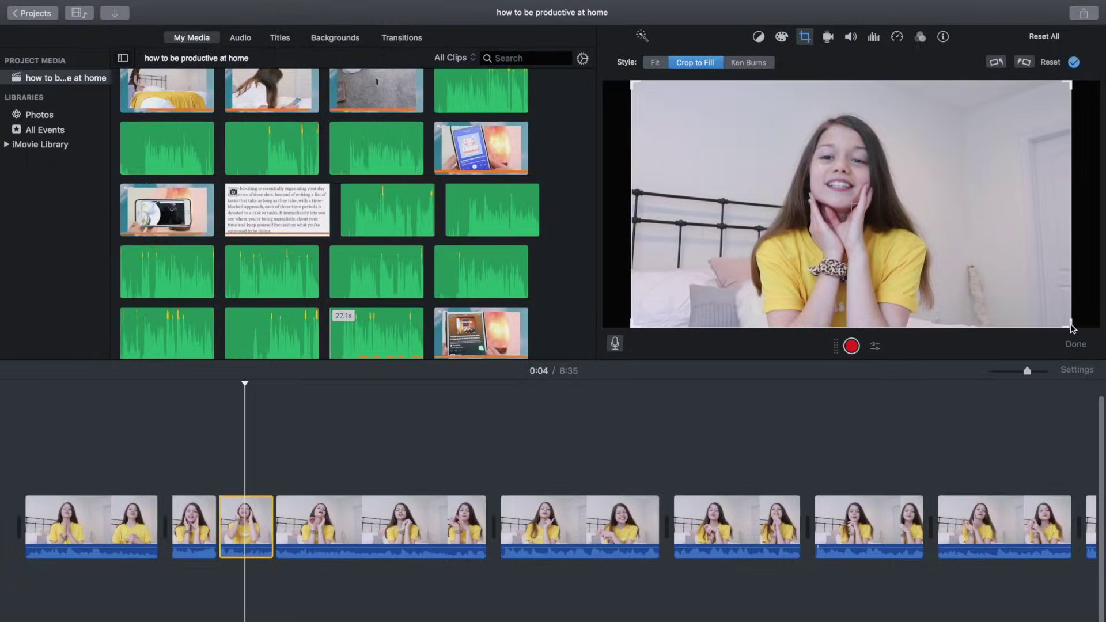
drag(1070, 325, 1041, 298)
key(space)
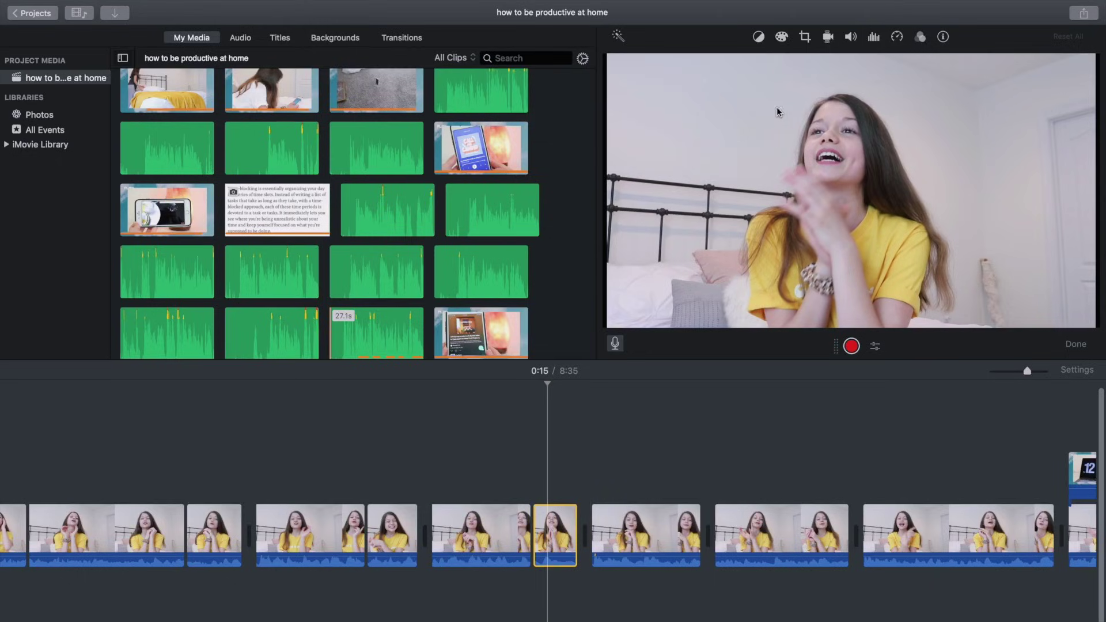
Apply the Ken Burns style to the short clip at 0:15 and play back the zoom.
click(800, 42)
click(748, 62)
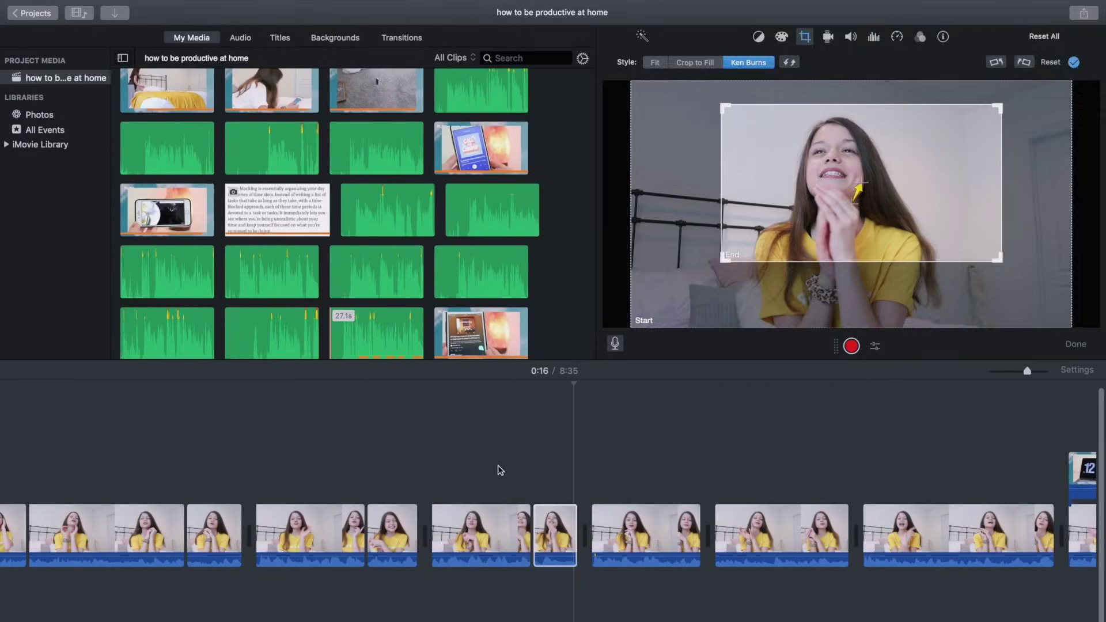
key(space)
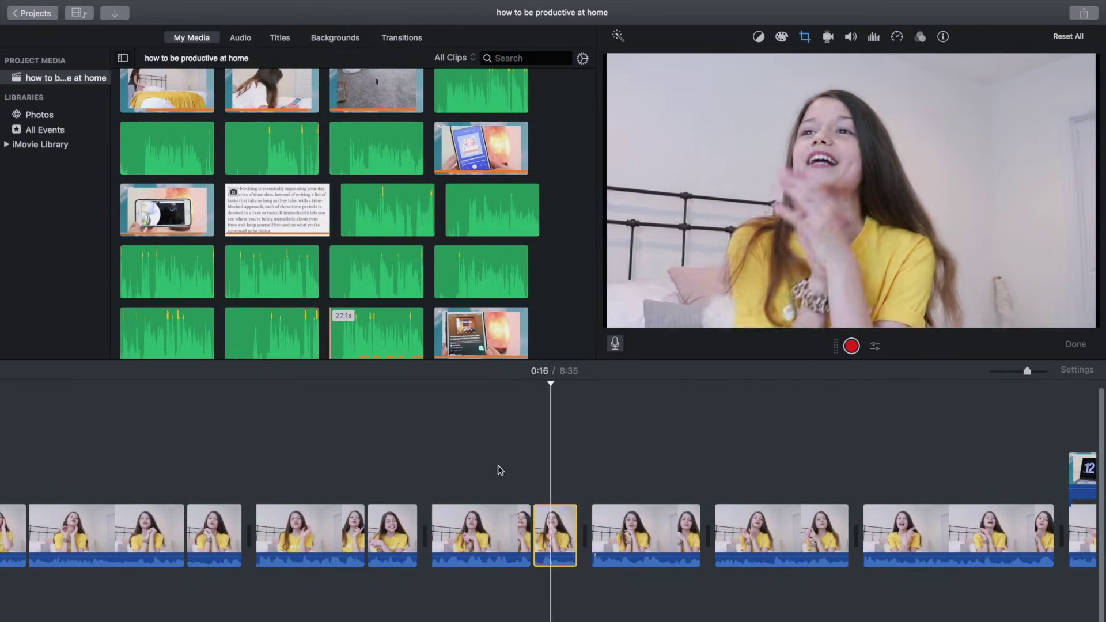
key(space)
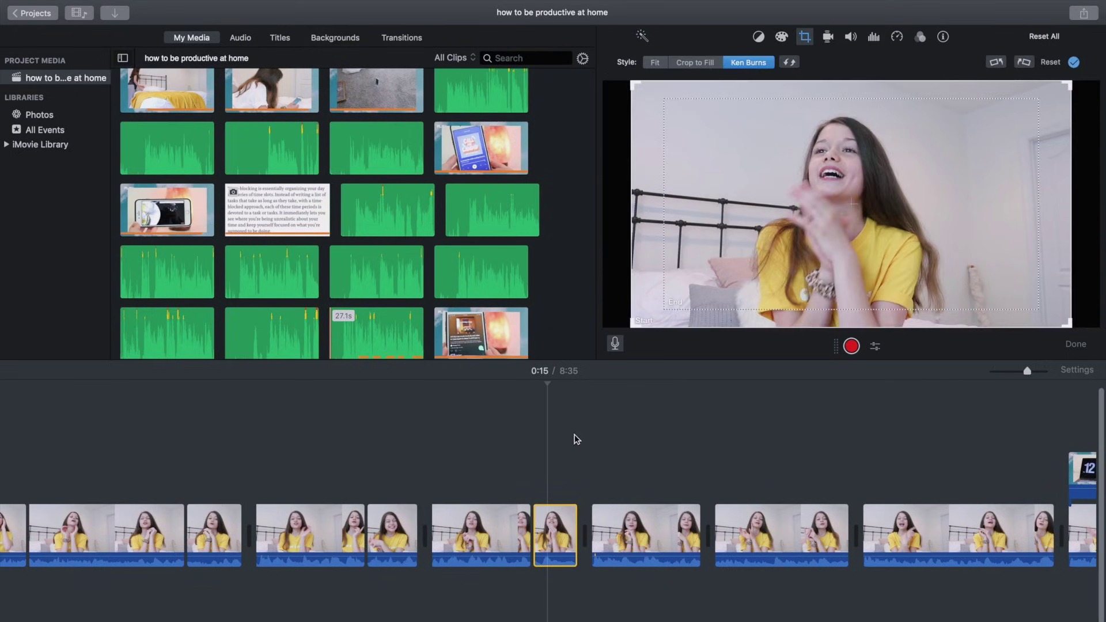
Shrink the Ken Burns end frame, reposition it around the girl for a stronger zoom-in, and preview the clip.
click(735, 274)
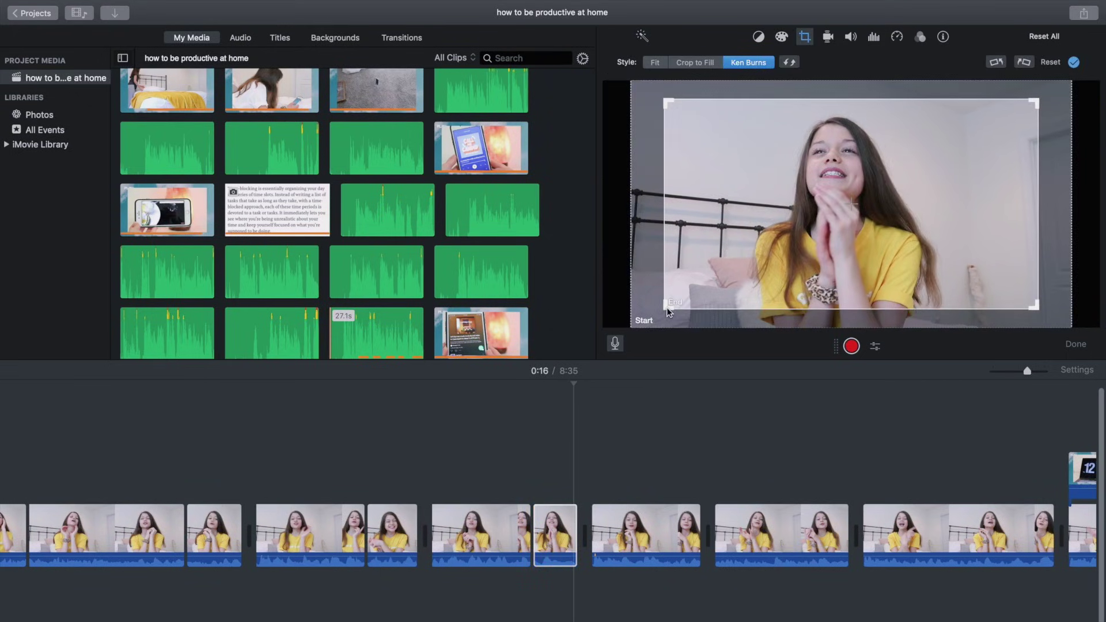
drag(666, 305, 758, 259)
drag(821, 218, 784, 223)
click(499, 463)
key(space)
drag(822, 218, 785, 225)
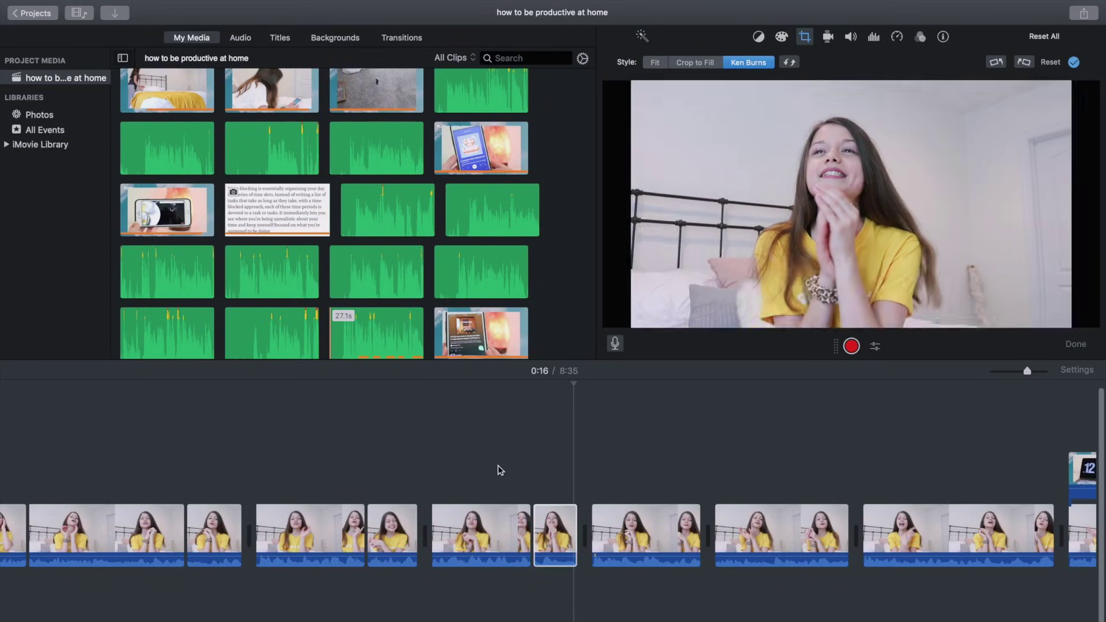
key(space)
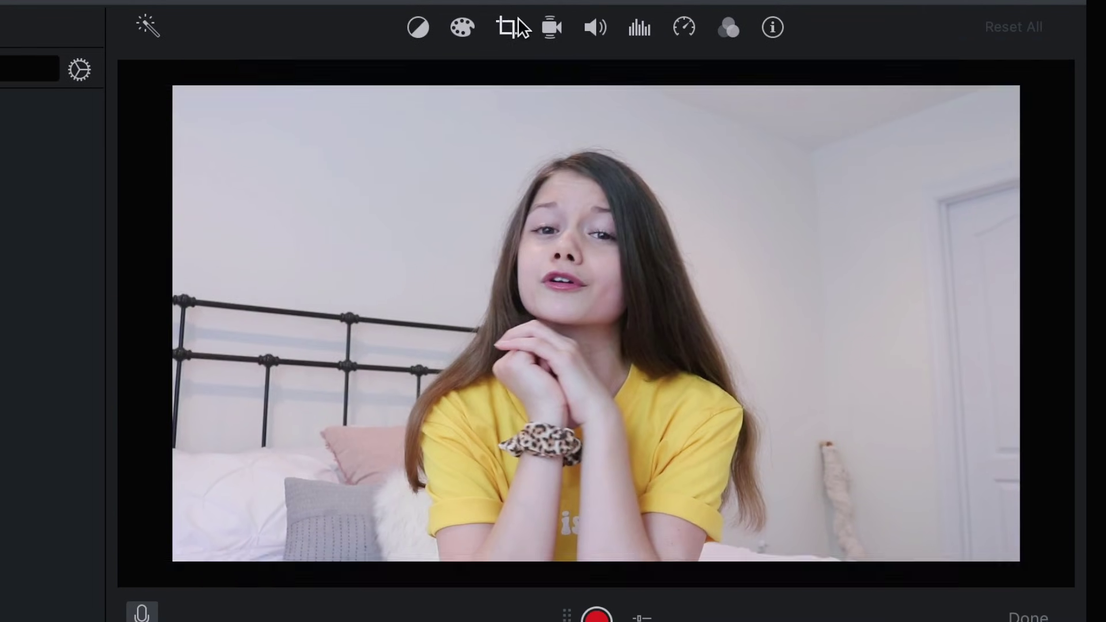
Apply Ken Burns to the clasped-hands clip, shrinking the start frame into the picture's upper-right corner and expanding the end frame to the full picture.
click(517, 18)
click(424, 77)
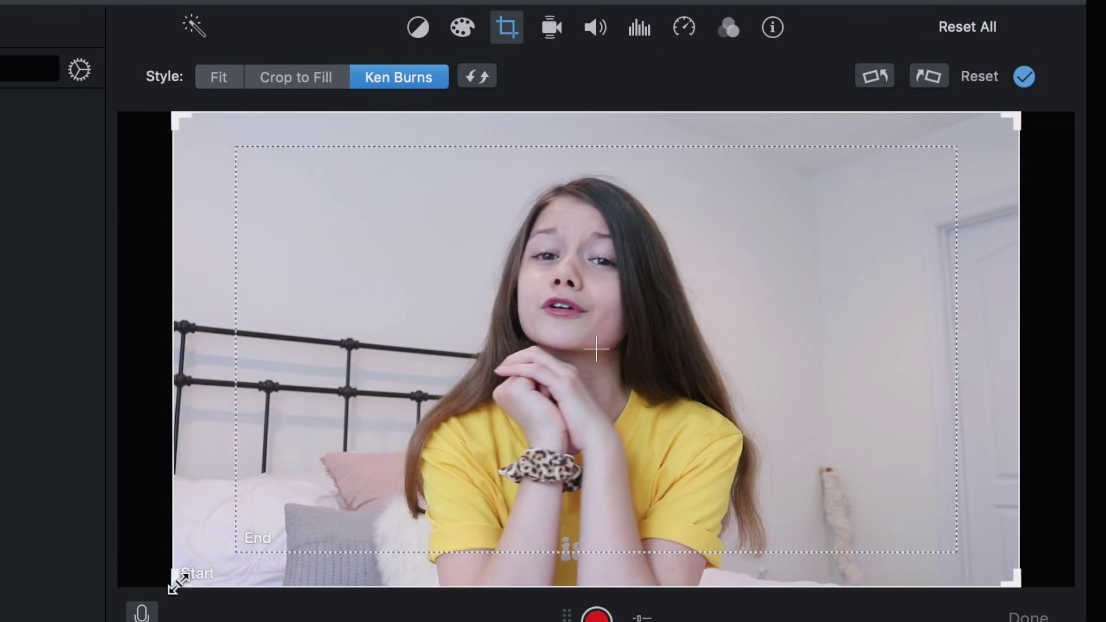
drag(181, 580, 383, 469)
drag(345, 321, 89, 151)
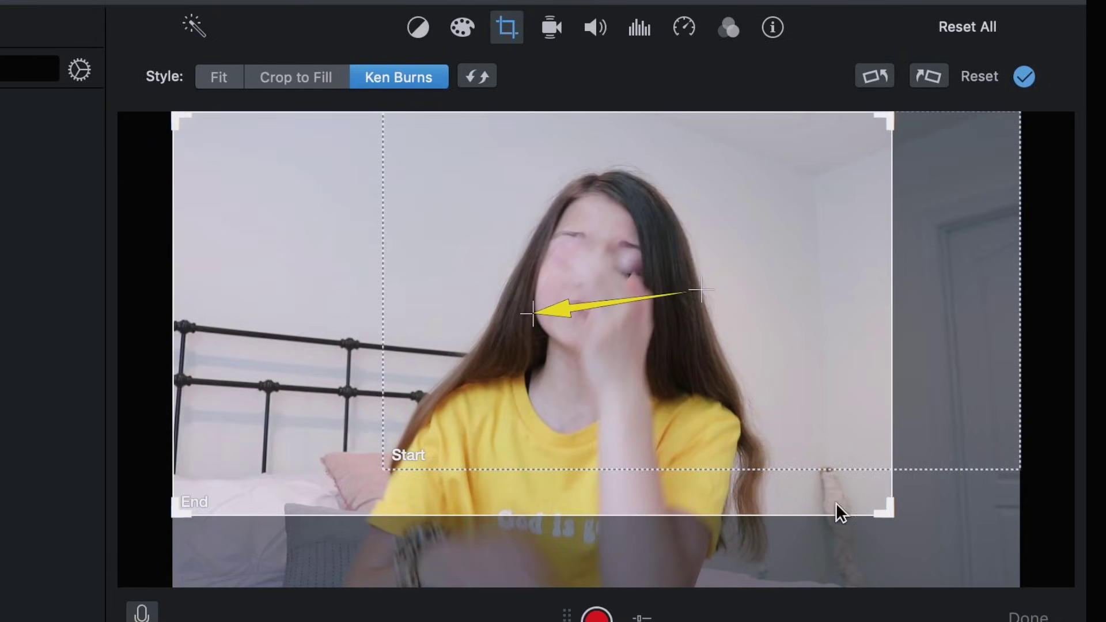
drag(890, 510, 1018, 585)
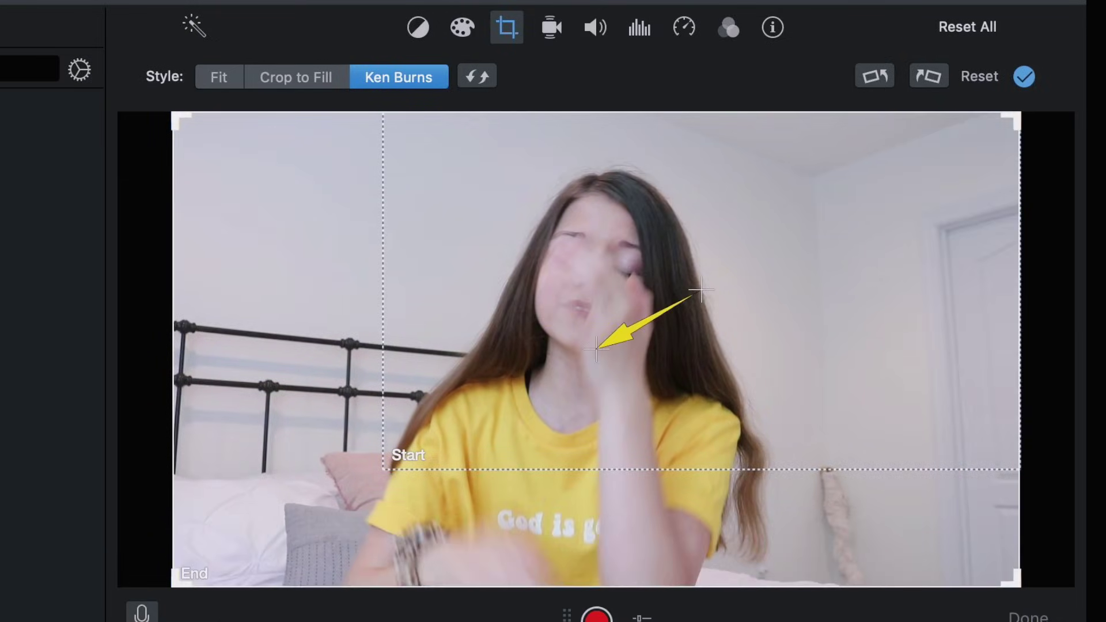
Enlarge the Ken Burns start frame for a subtler zoom-out and play the clip.
click(419, 403)
drag(383, 468, 209, 540)
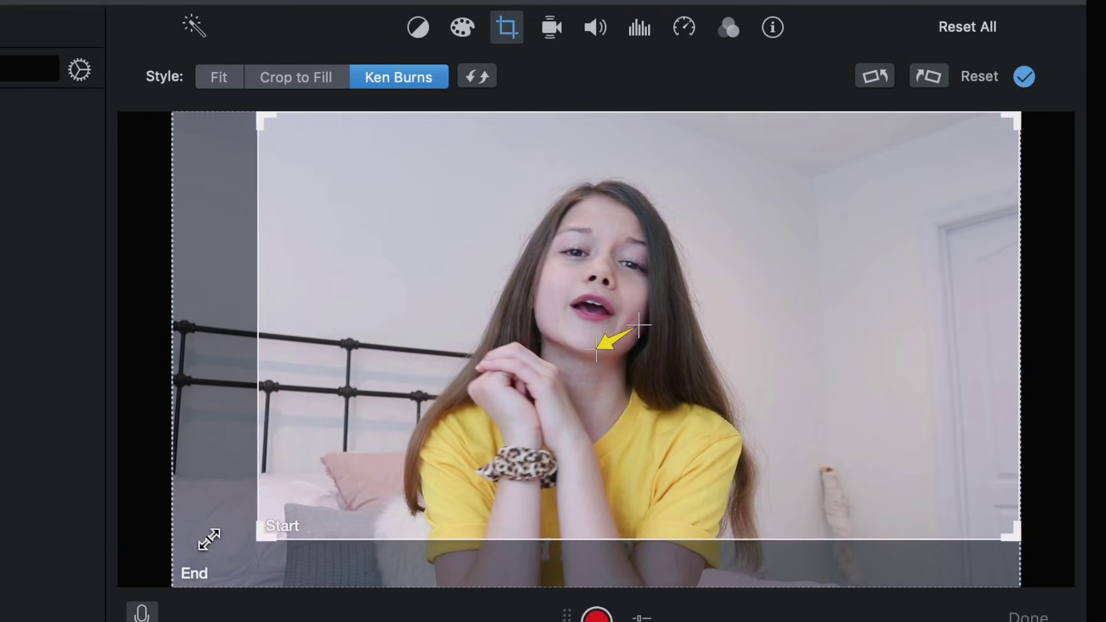
key(space)
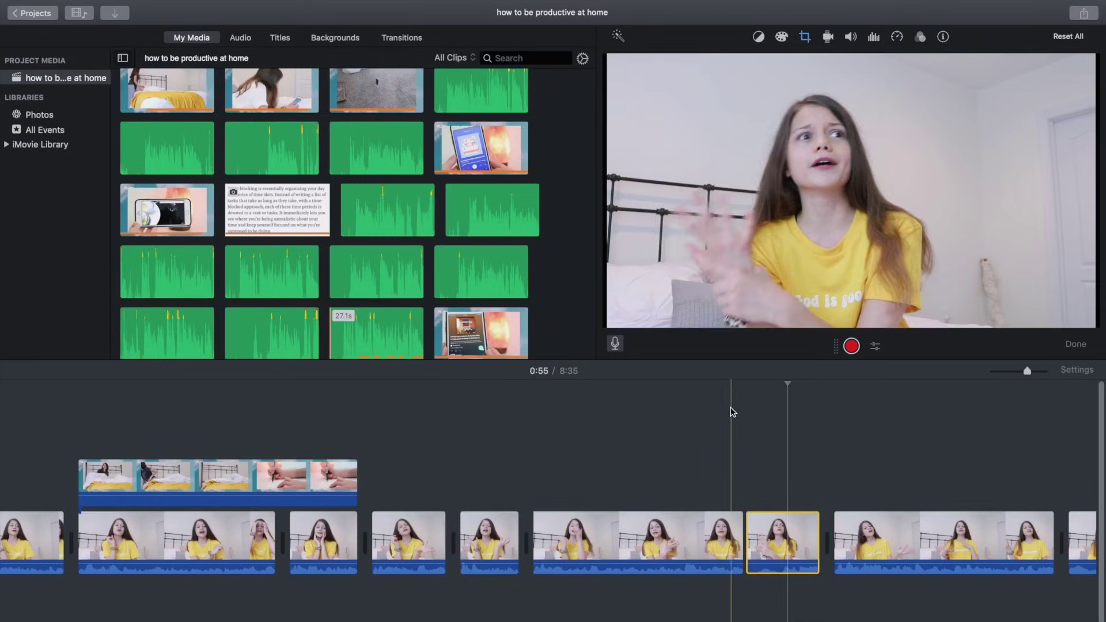
Play the bedroom footage and open the clip filter choices for the clip at 0:55.
click(728, 464)
key(space)
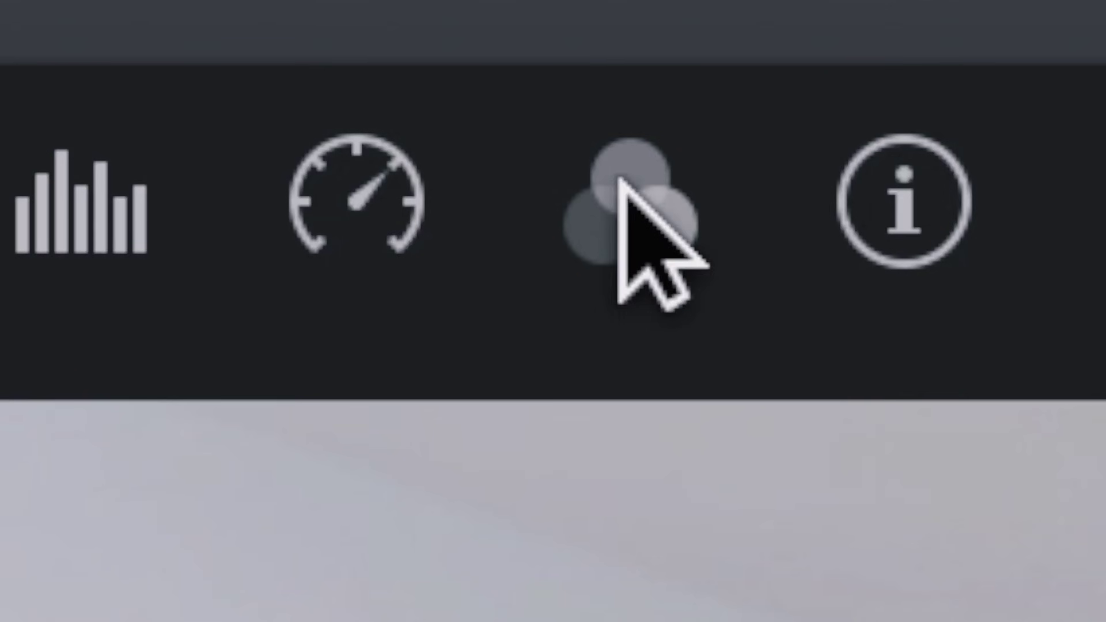
click(611, 233)
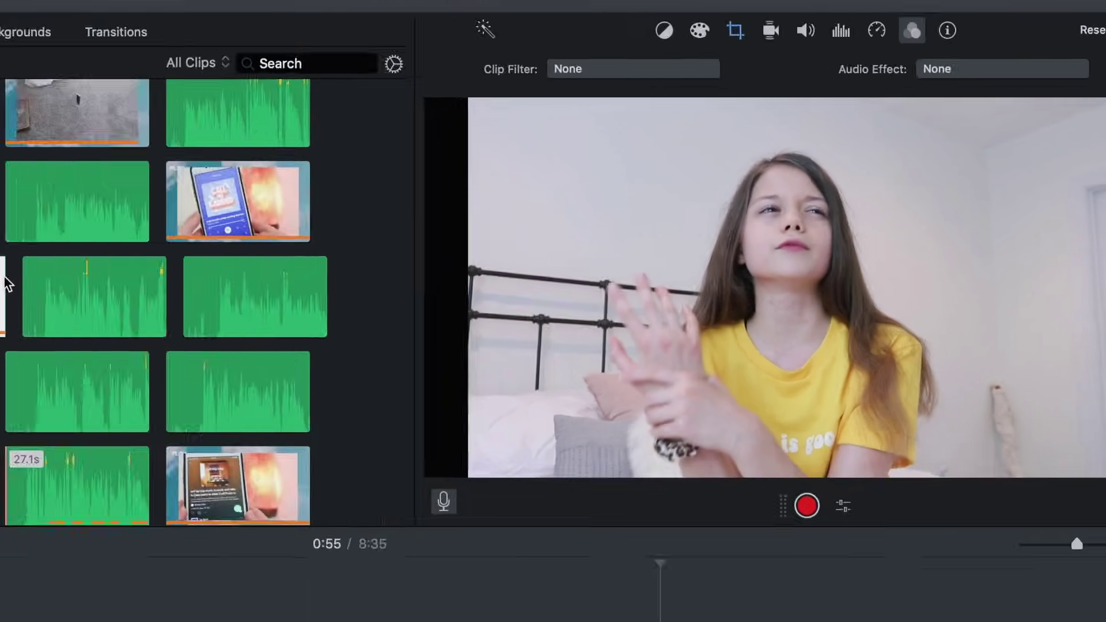
click(437, 113)
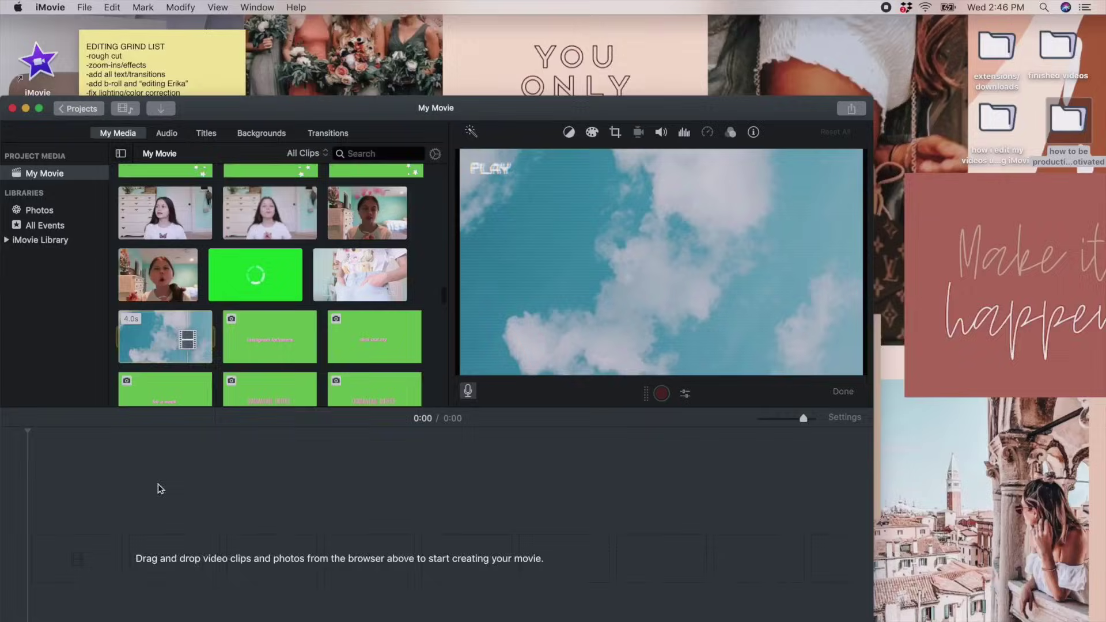
Place the 4.0 s cloud clip in the timeline with the bed footage overlaid above it, and trim the clouds to the overlay's end.
drag(166, 337, 158, 486)
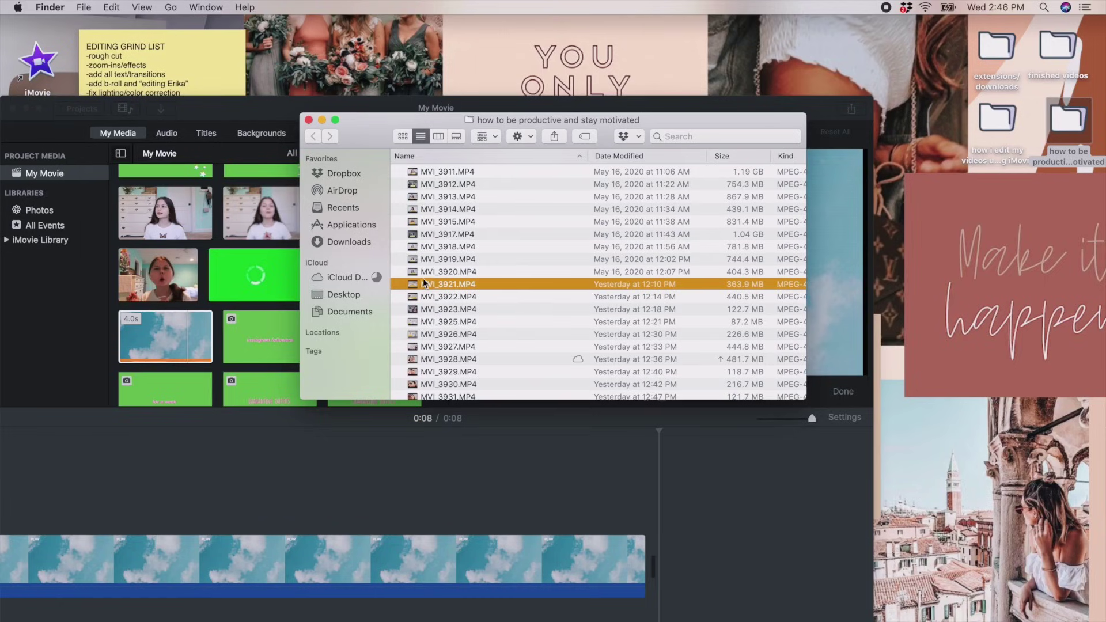
drag(423, 283, 670, 555)
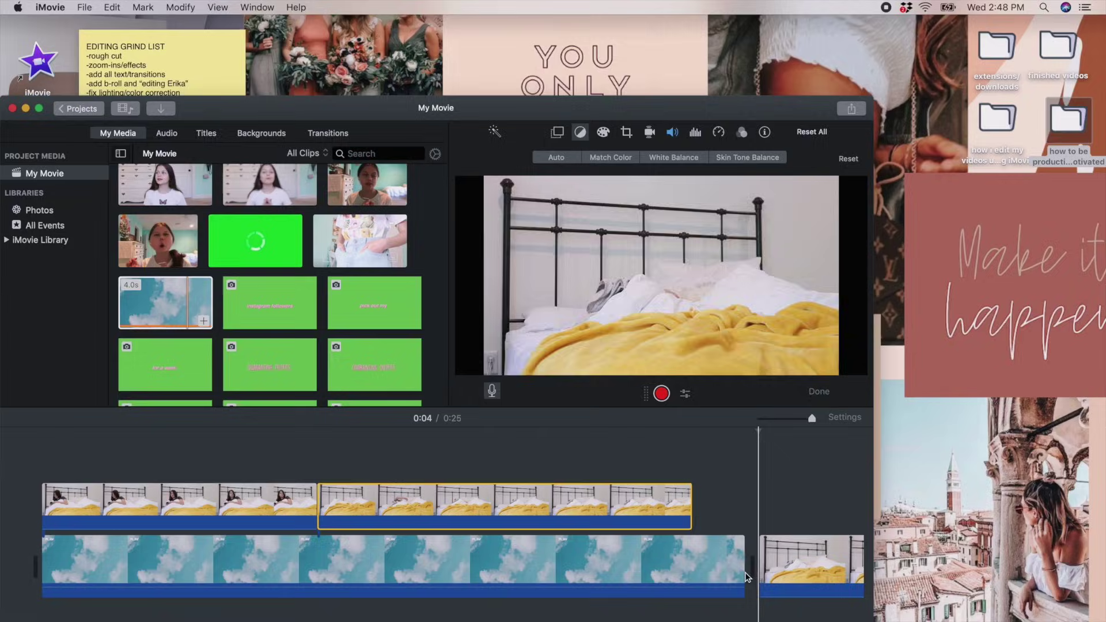
drag(744, 576, 693, 573)
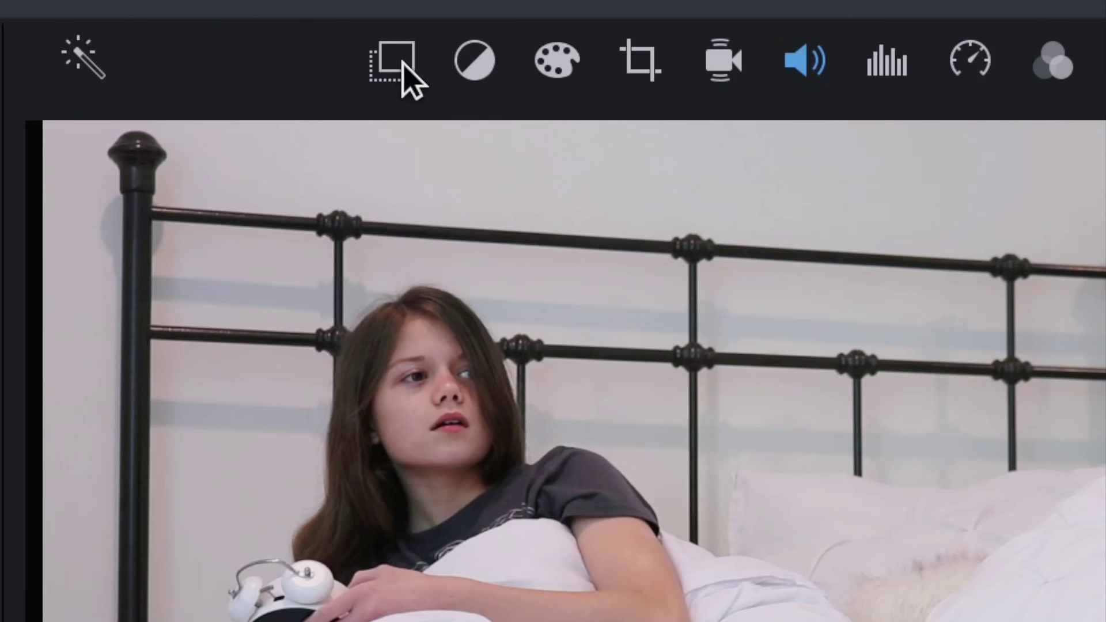
Set the first bed overlay clip to Picture in Picture and enlarge it until only a cloud border surrounds it.
click(403, 64)
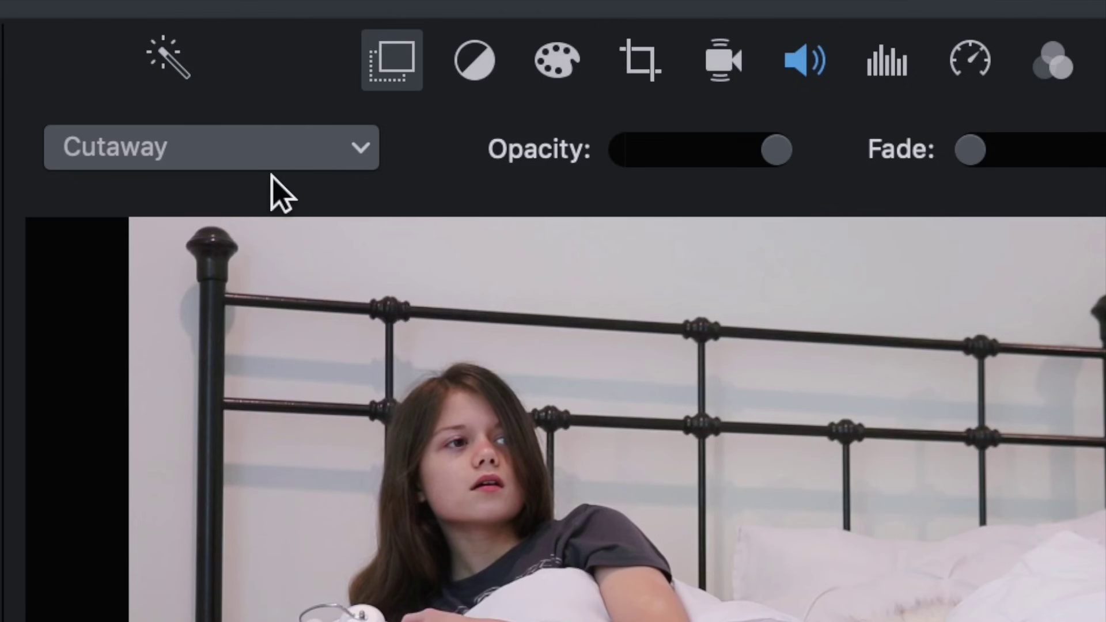
click(271, 153)
click(268, 326)
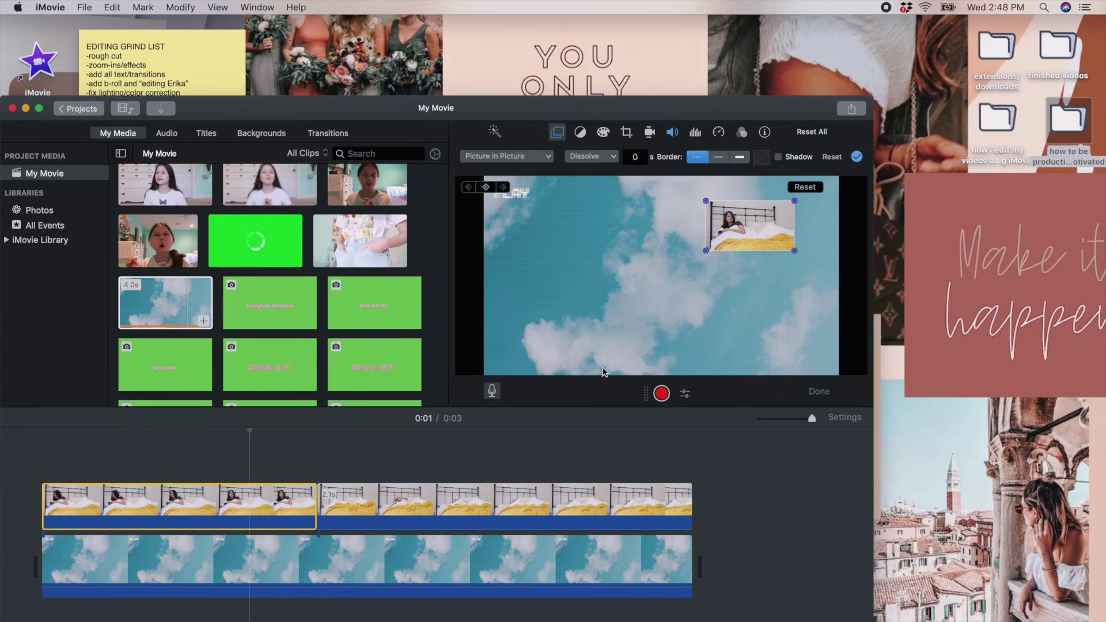
drag(706, 252, 510, 363)
Copy the first overlay clip, paste its Video Overlay Settings onto the second bed clip, and play both clips.
click(232, 504)
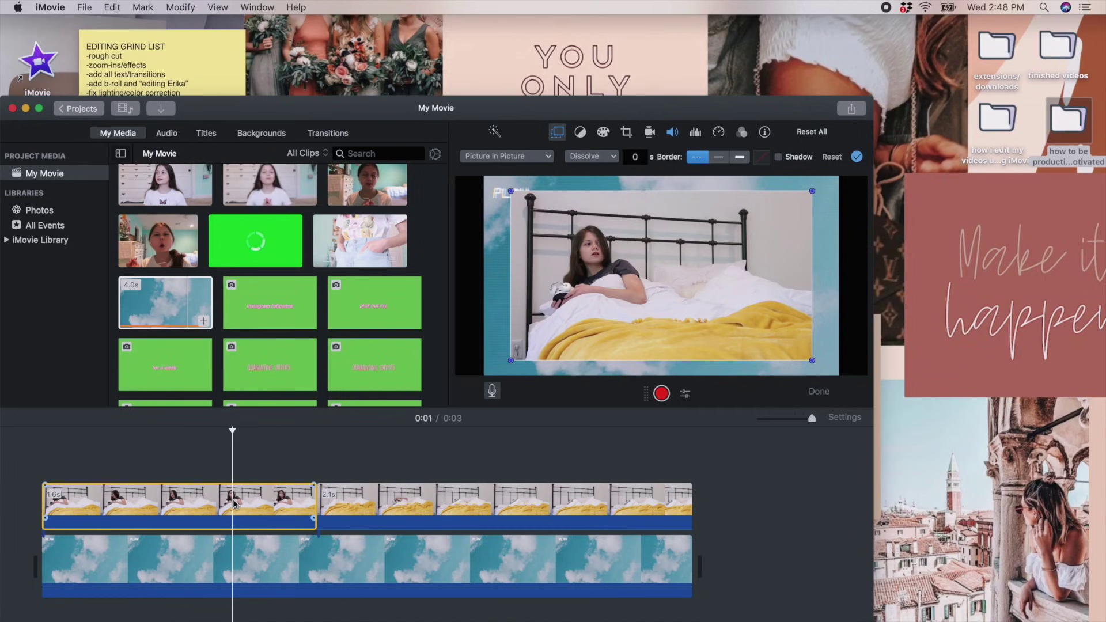
right_click(234, 504)
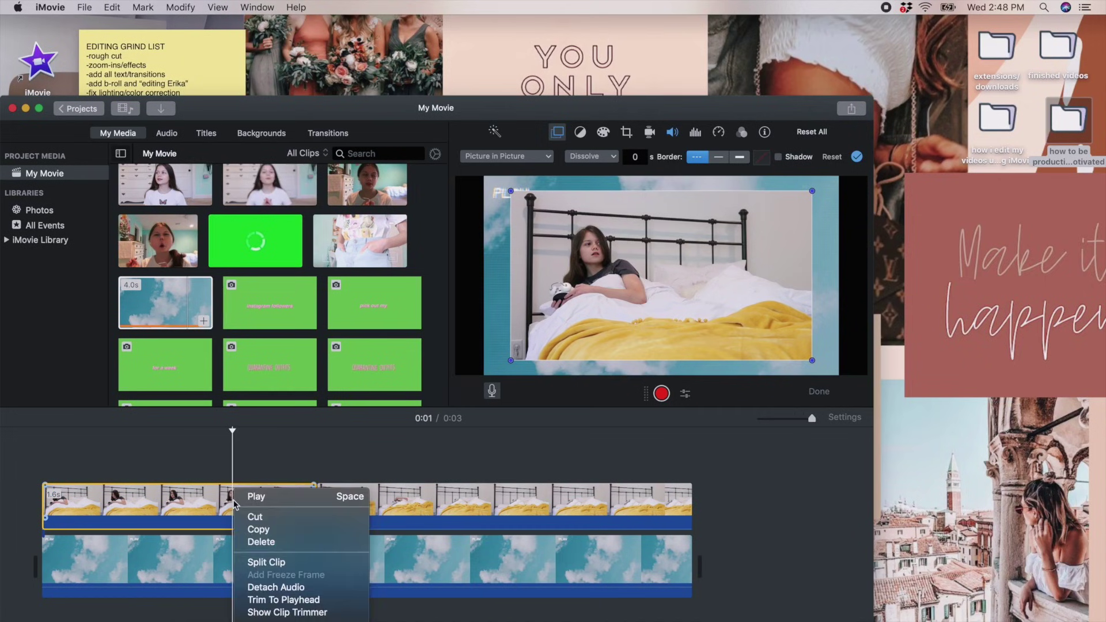
click(258, 530)
click(378, 503)
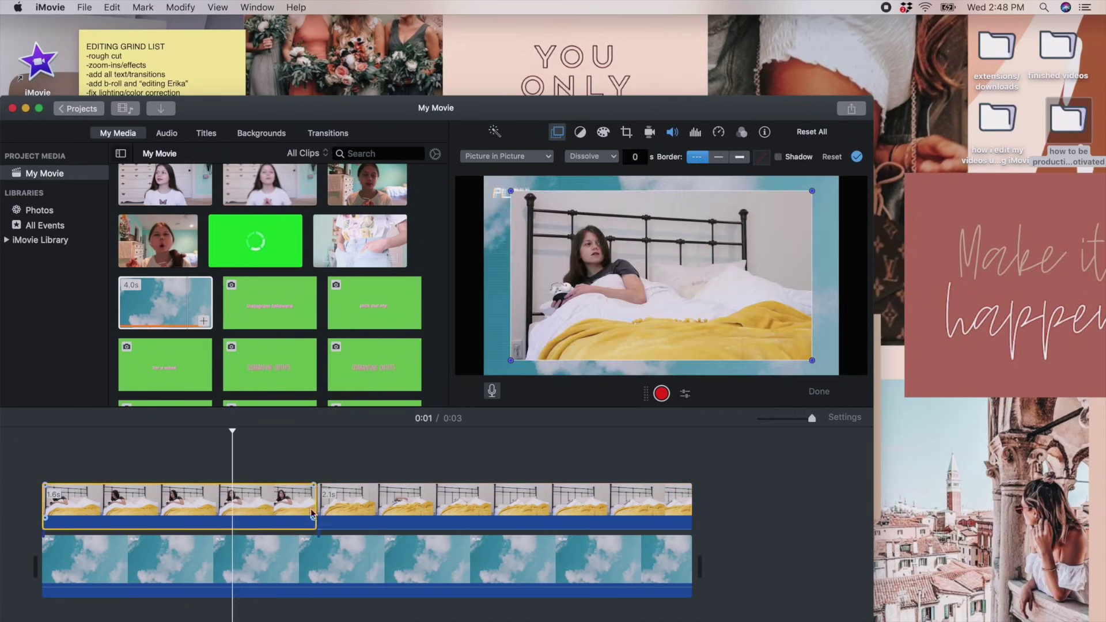
click(378, 503)
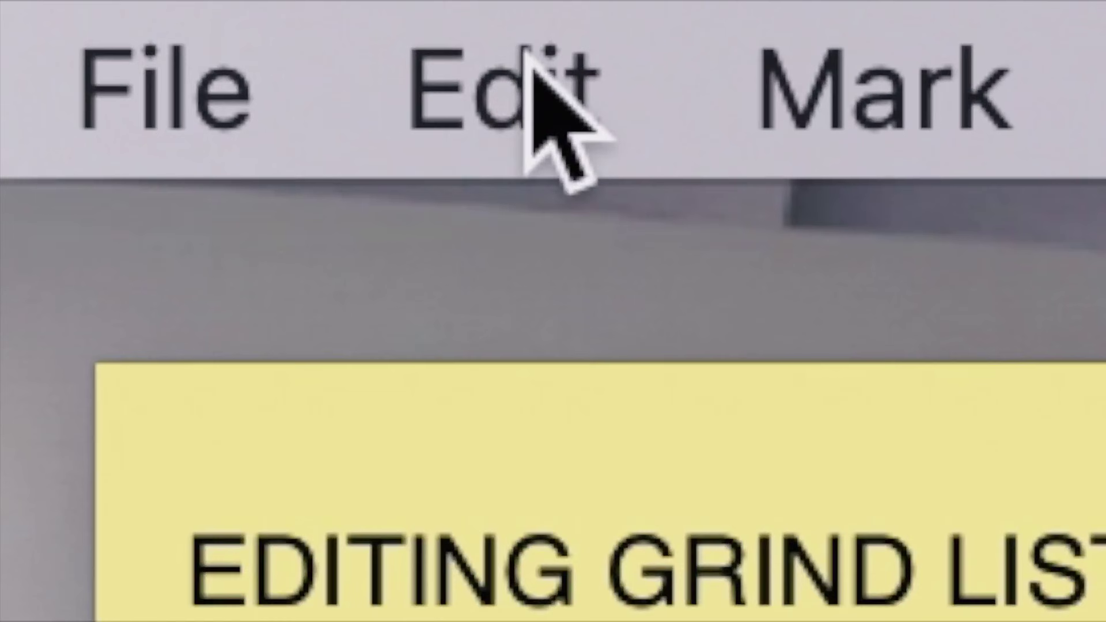
click(109, 8)
mouse_move(128, 93)
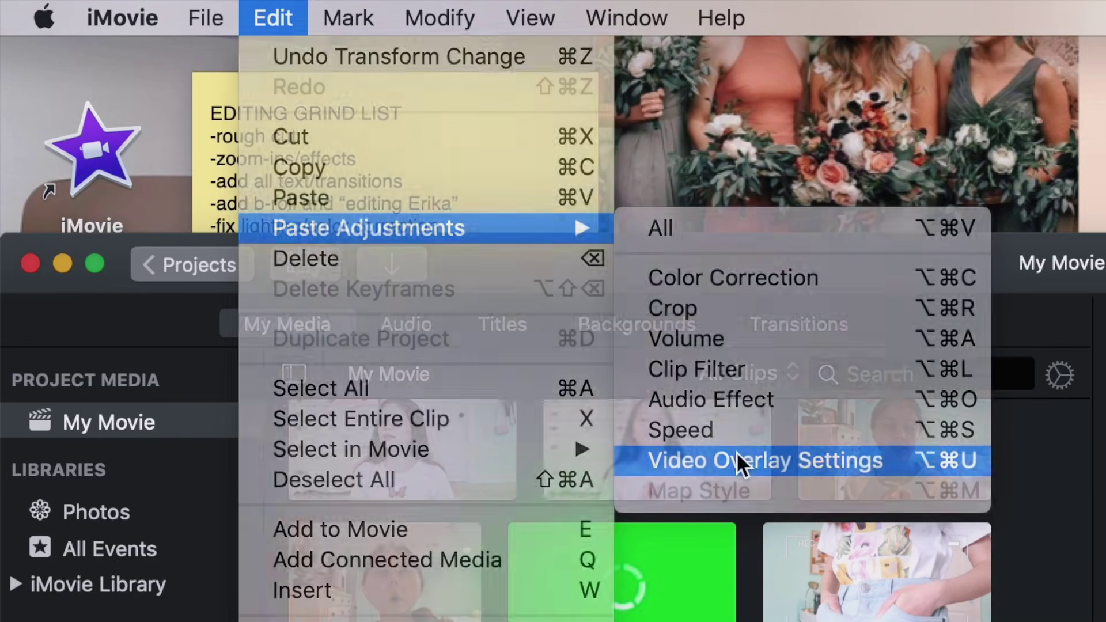
click(738, 459)
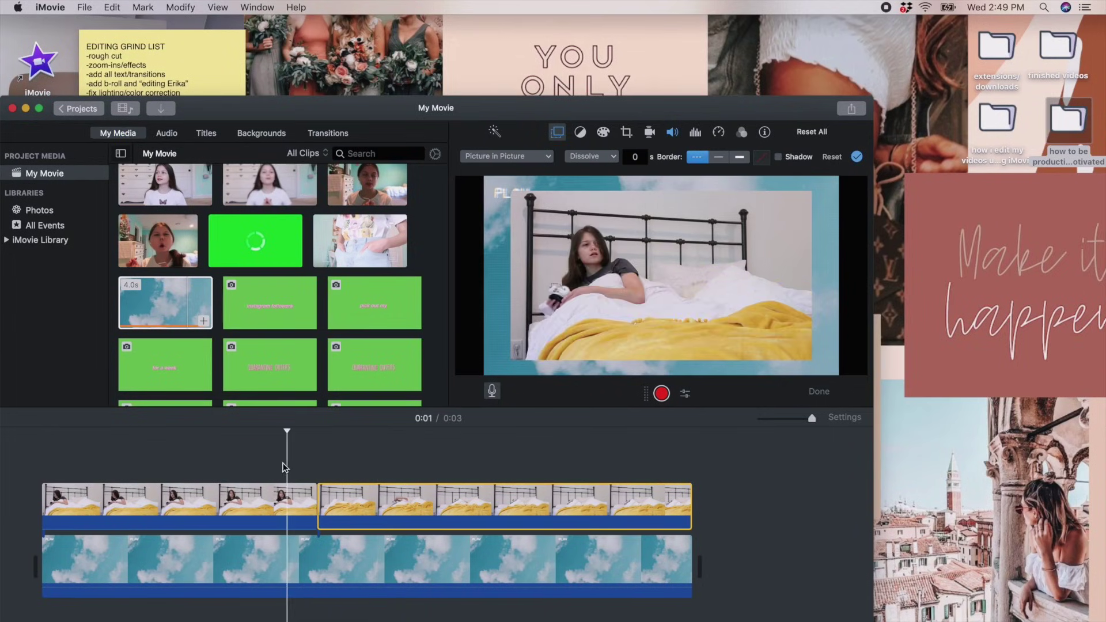
key(space)
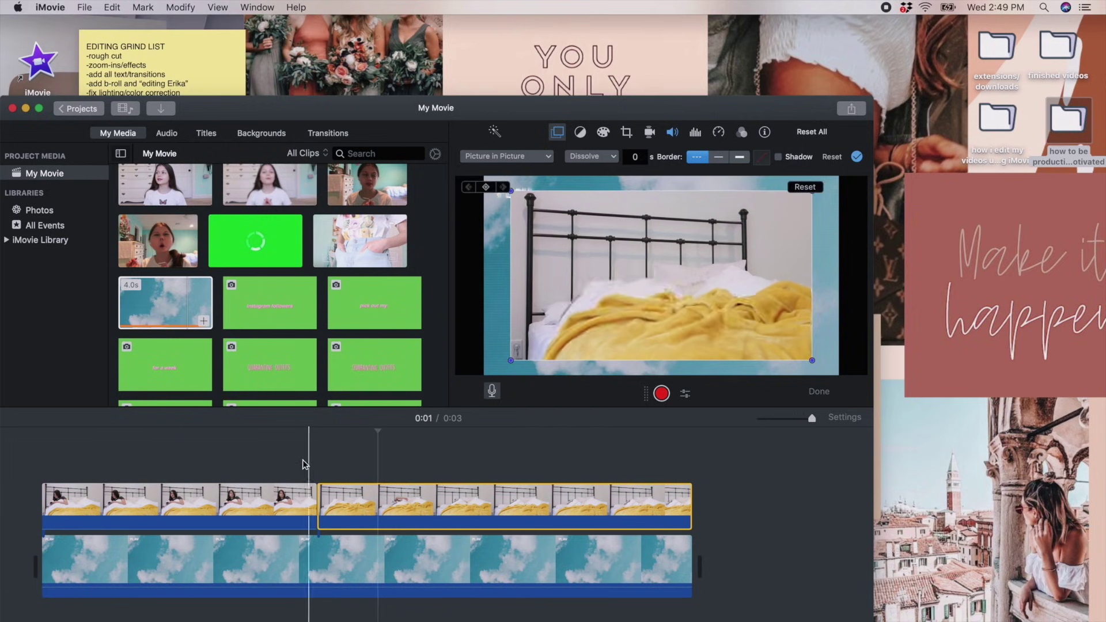
key(space)
key(space)
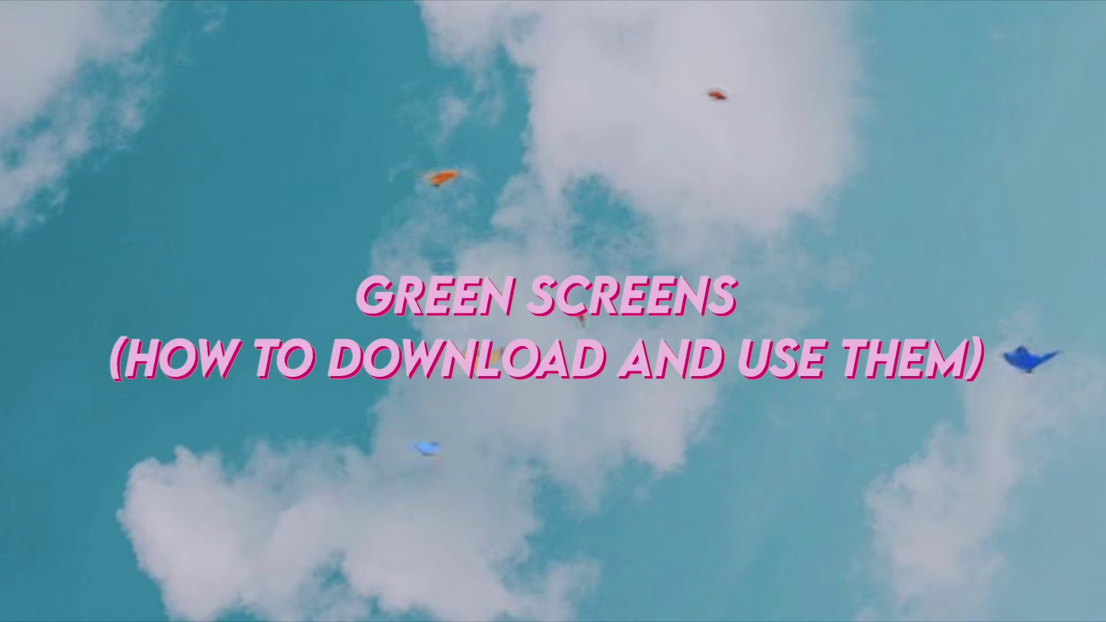
Switch to YouTube and search for "recording green screen aesthetic".
text(r)
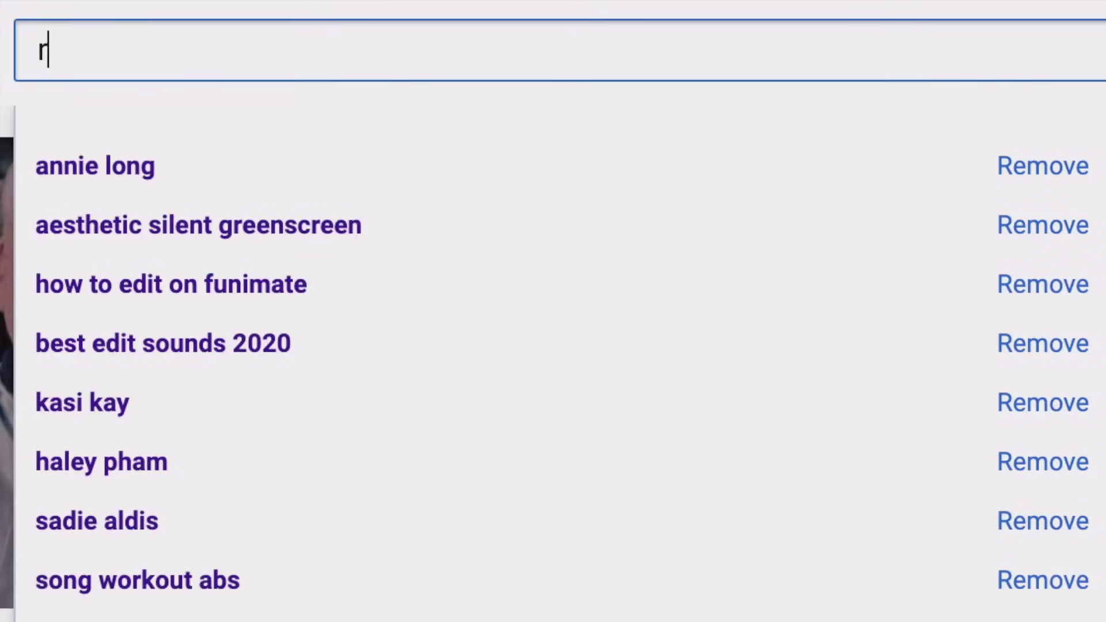
text(ecording green screen)
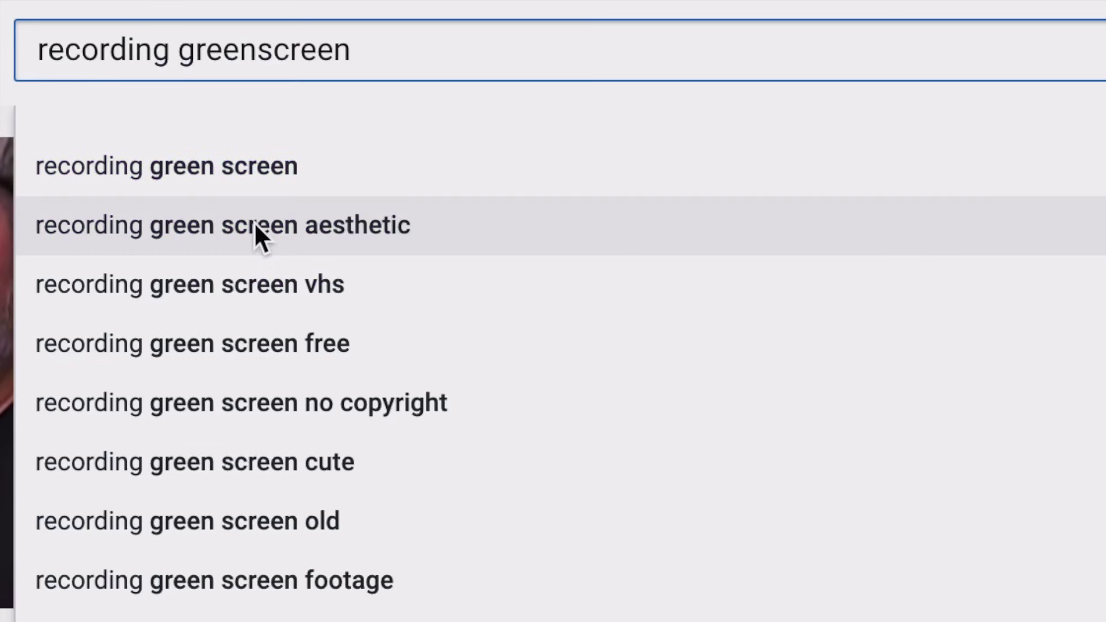
click(253, 223)
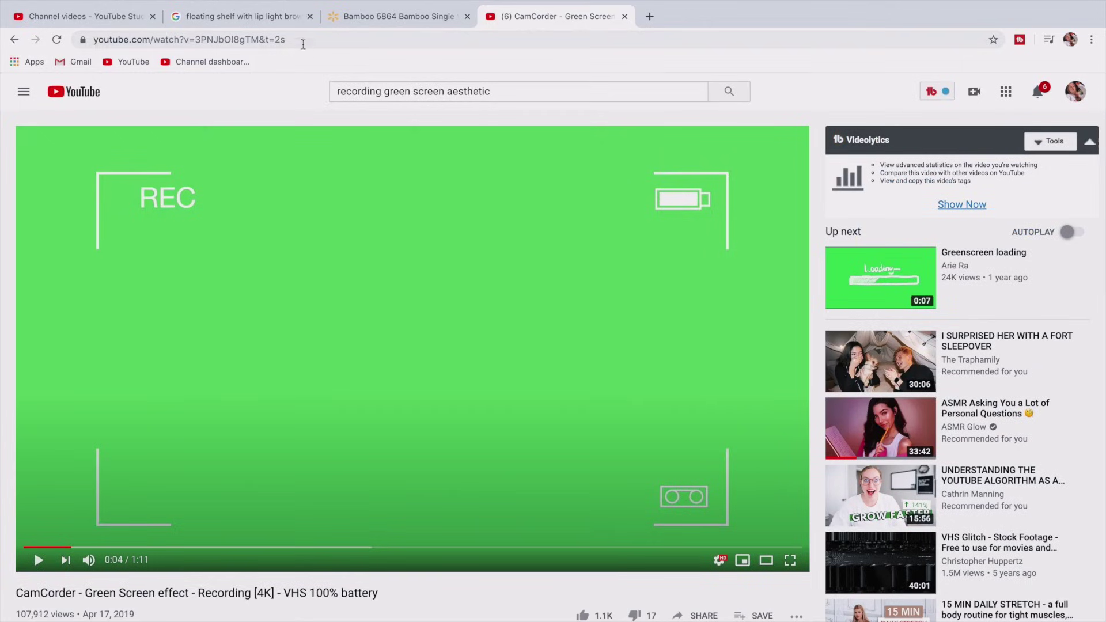
Copy the web address of the CamCorder green screen effect video.
click(300, 38)
right_click(300, 36)
click(314, 139)
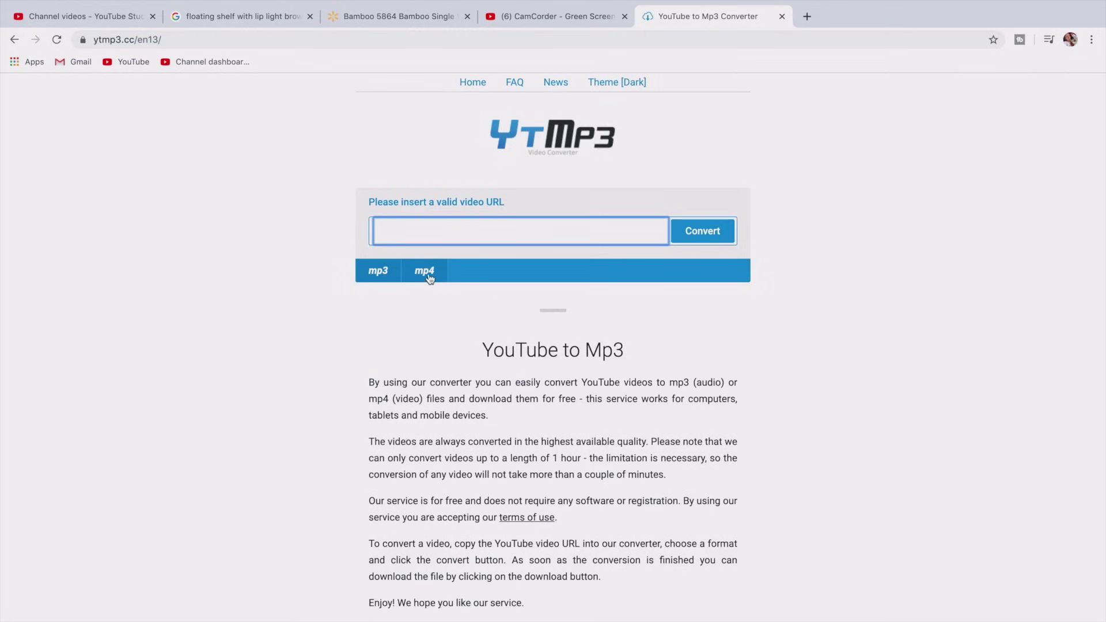
Paste the copied CamCorder video link into the YtMp3 converter and convert it to mp4.
click(396, 234)
key(super+v)
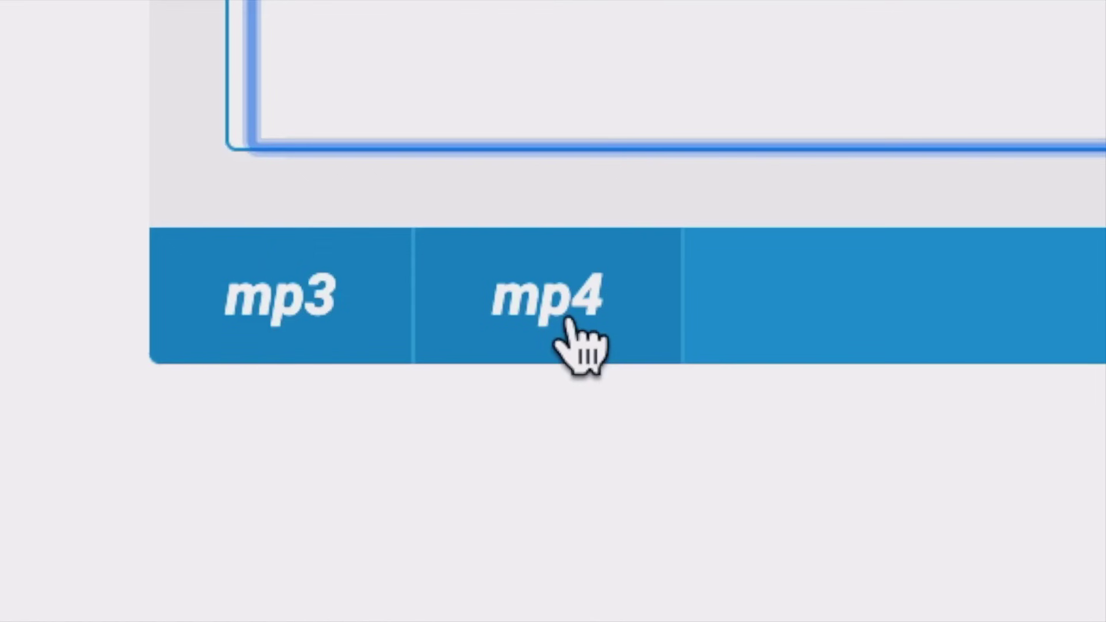
click(568, 319)
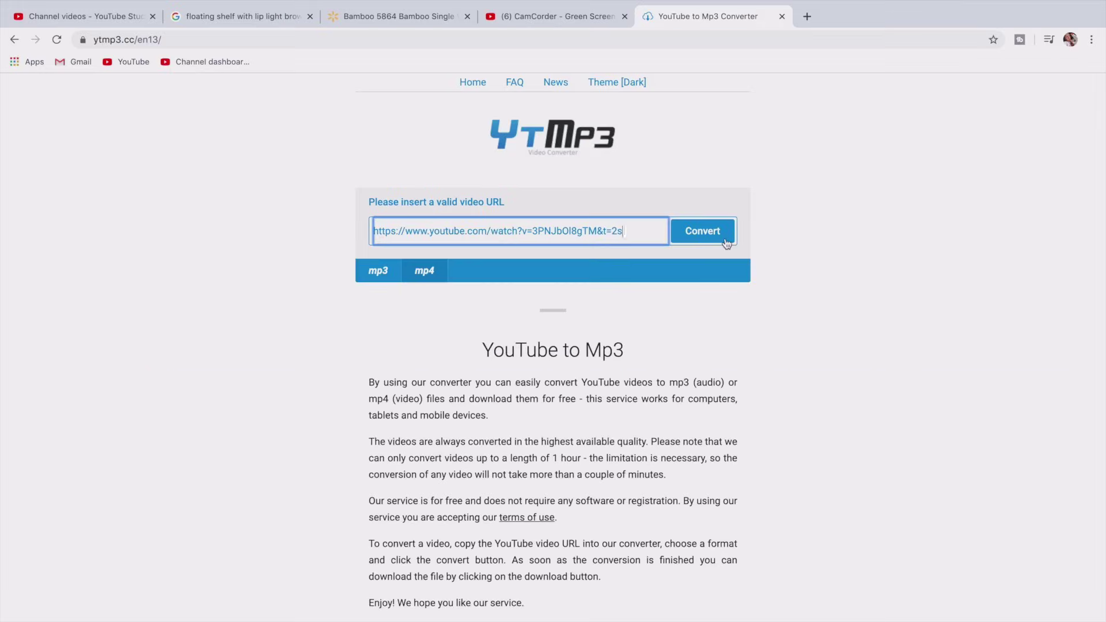
click(714, 232)
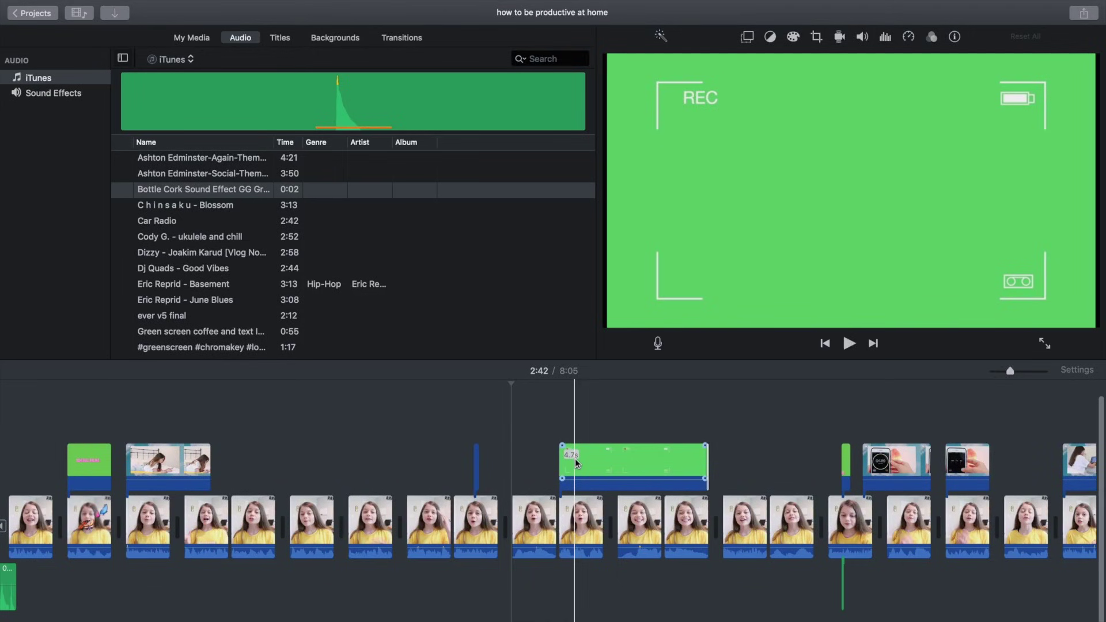
Set the REC camcorder clip's video overlay style to Green/Blue Screen.
click(576, 444)
click(747, 38)
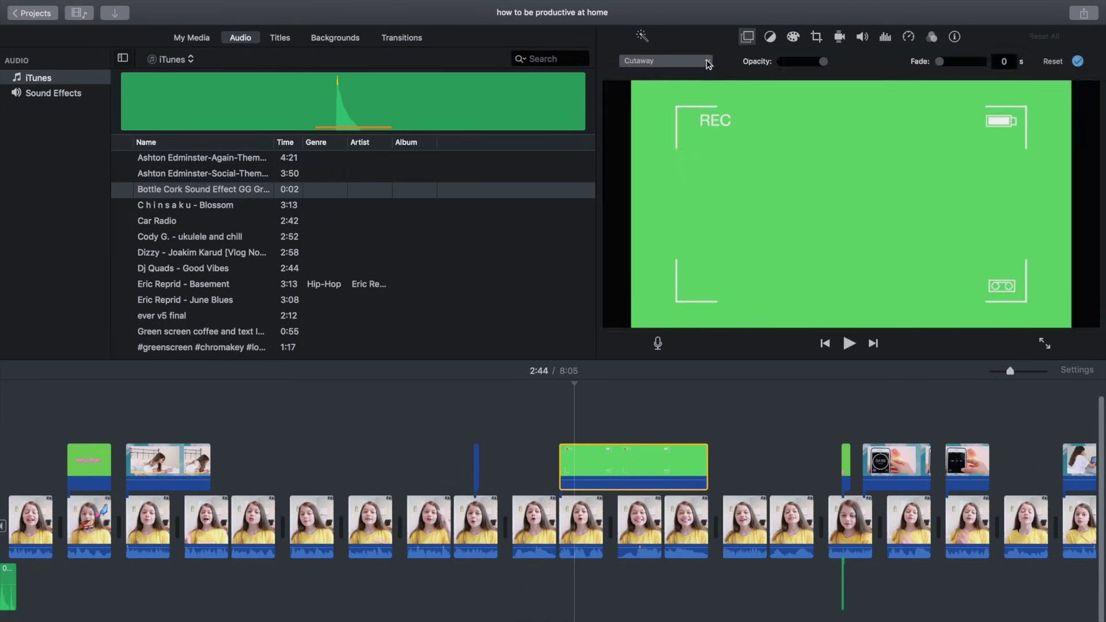
click(711, 64)
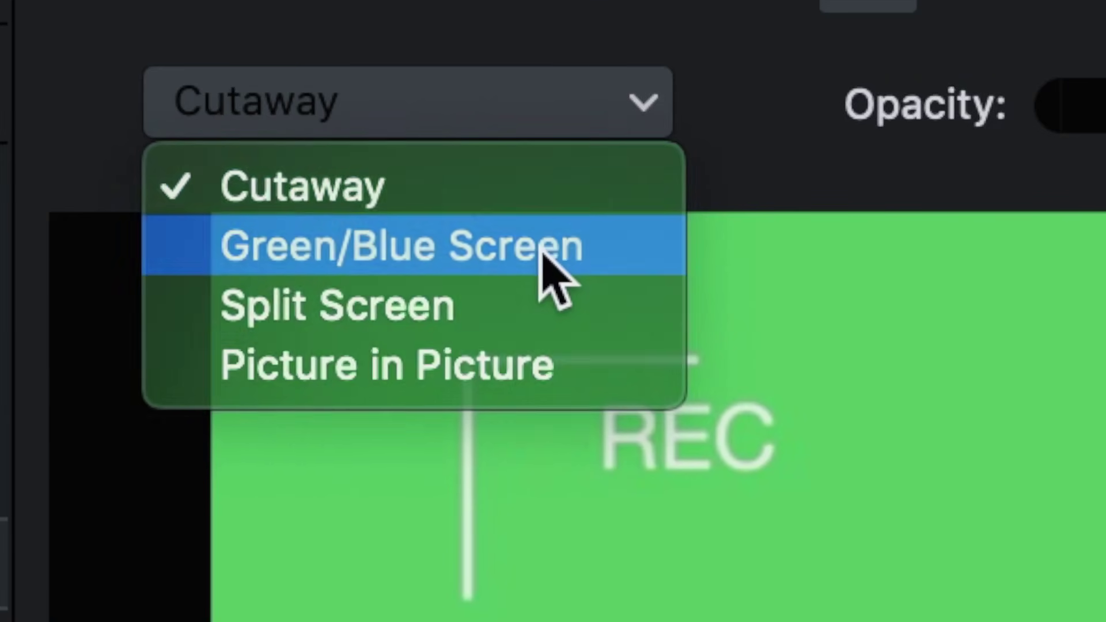
click(542, 251)
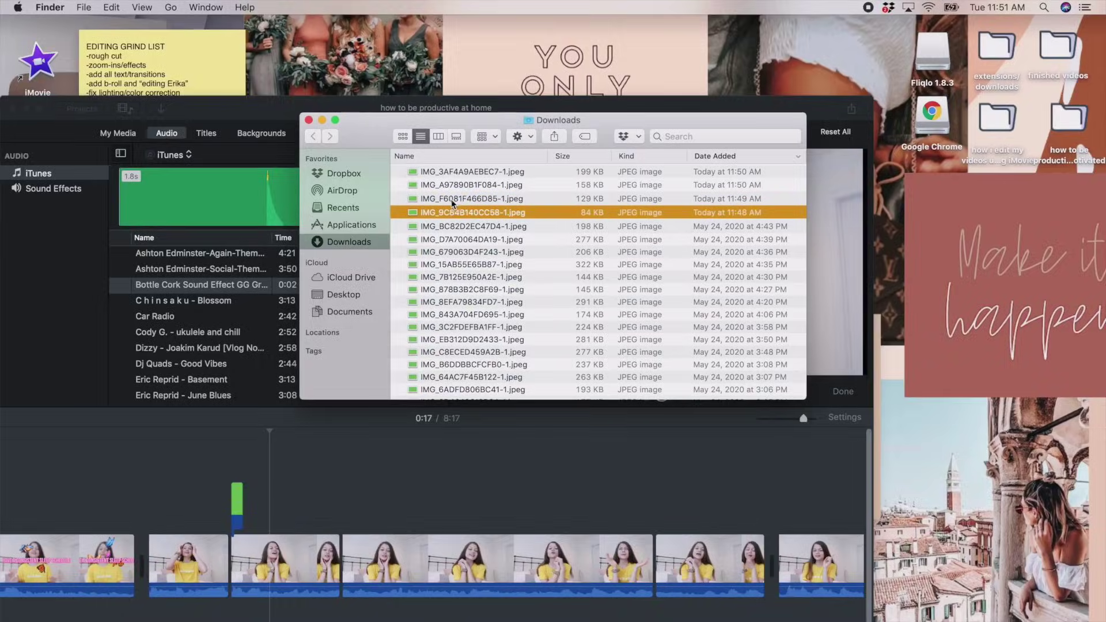
Place the "our bodies" text image above the talking clip and set its overlay style to Green/Blue Screen.
click(451, 199)
drag(451, 199, 255, 503)
click(495, 158)
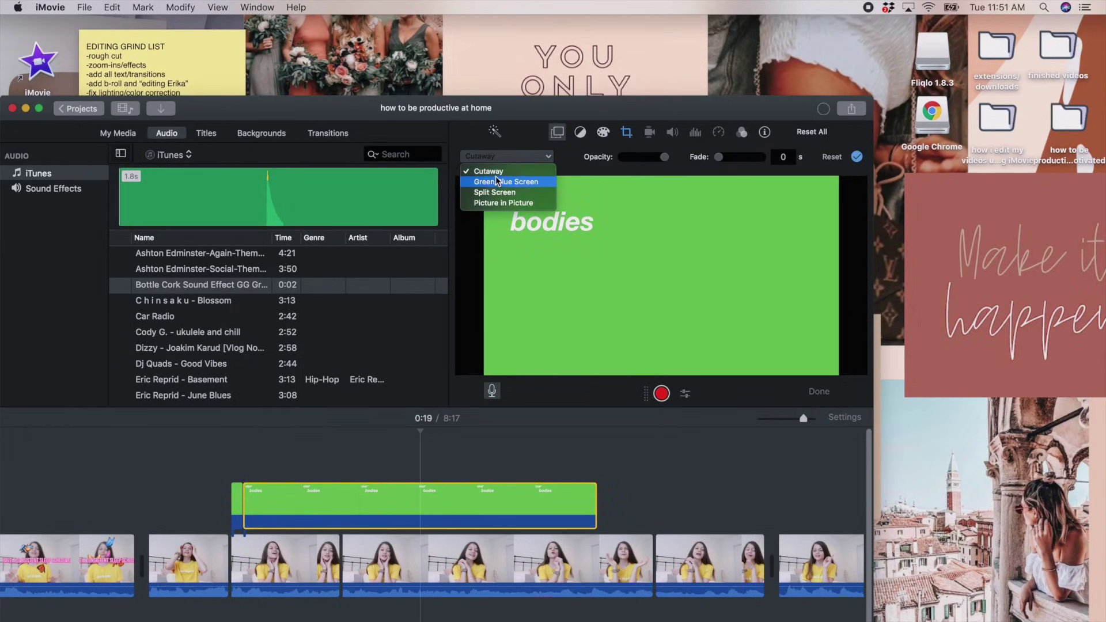
Set the "our bodies" text overlay's crop style to Fit and play that part of the movie.
click(626, 132)
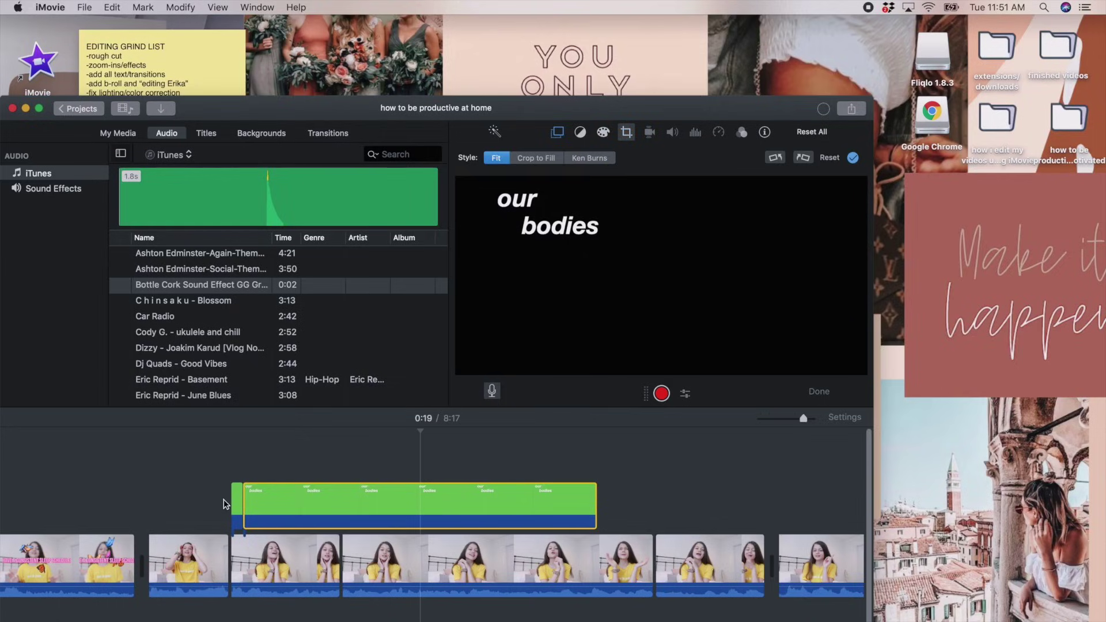
click(224, 463)
key(space)
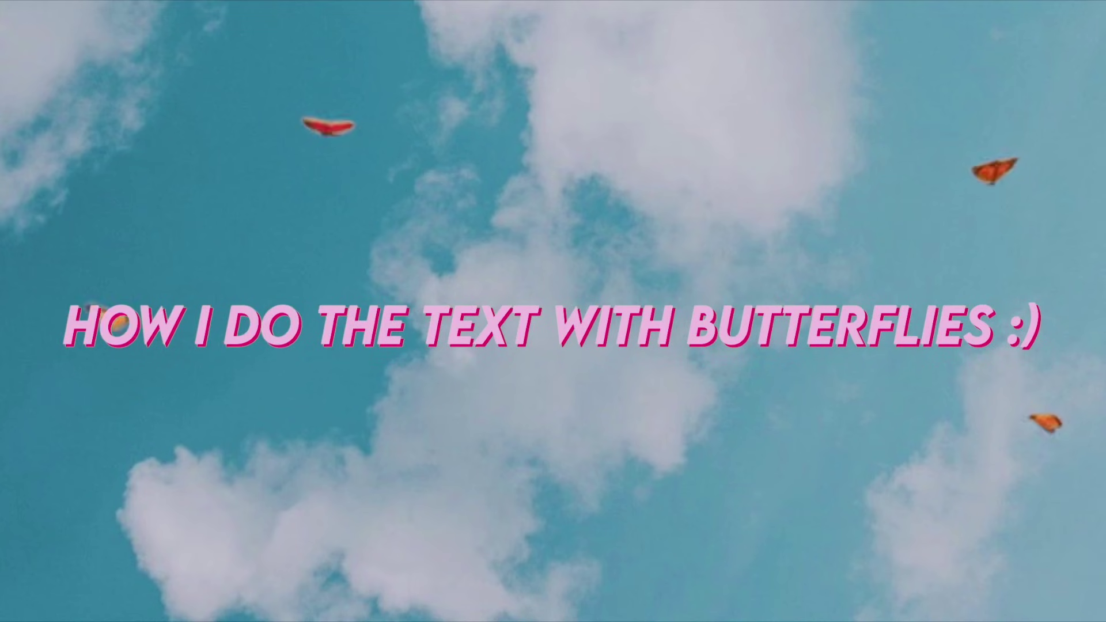
Copy the 1.6 s talking clip into the separate My Movie project.
right_click(512, 520)
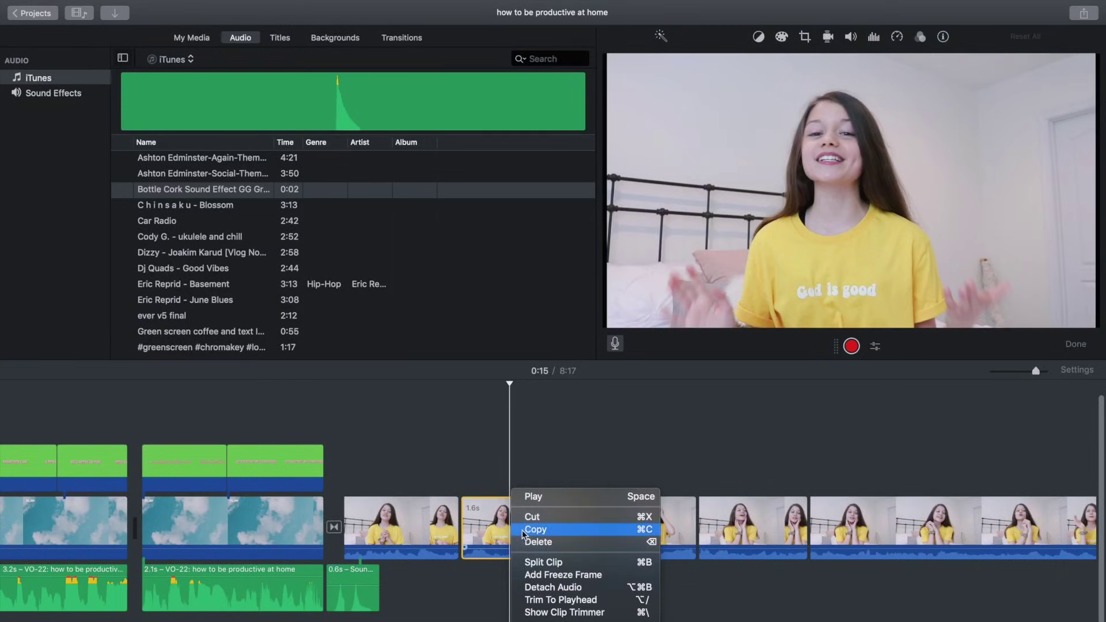
click(522, 533)
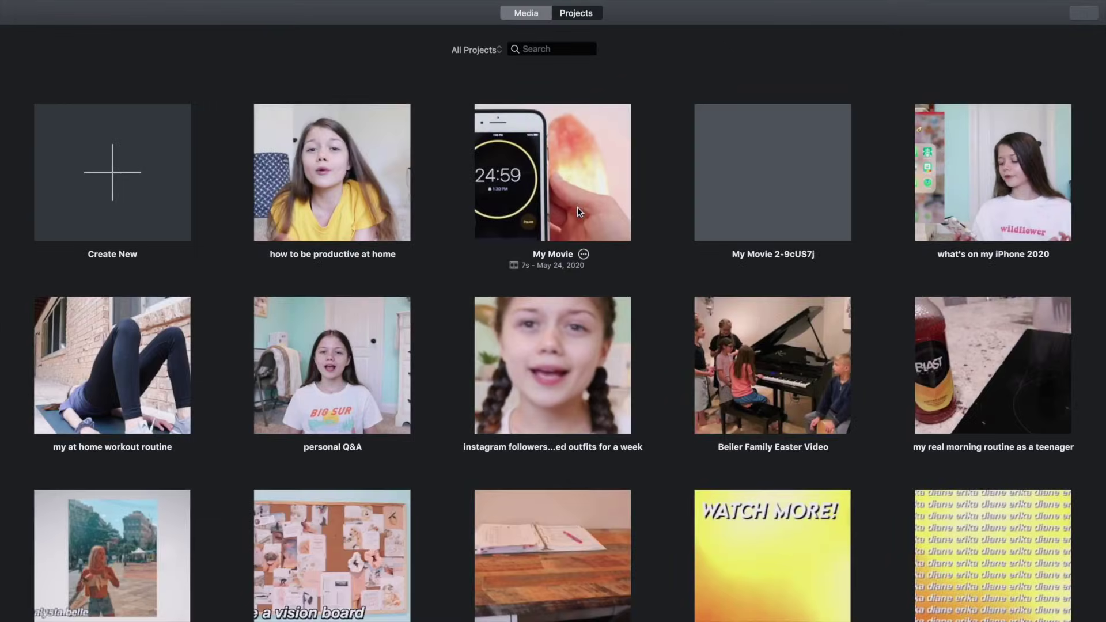
double_click(577, 207)
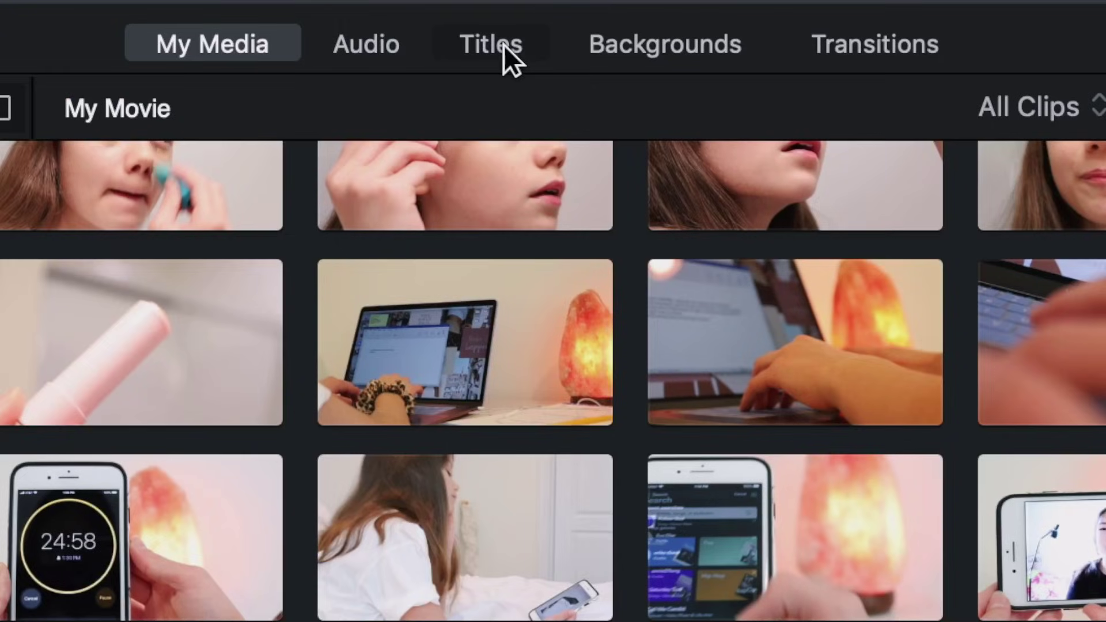
Add the Pull Focus title over the clip and trim it to the clip's length.
click(503, 45)
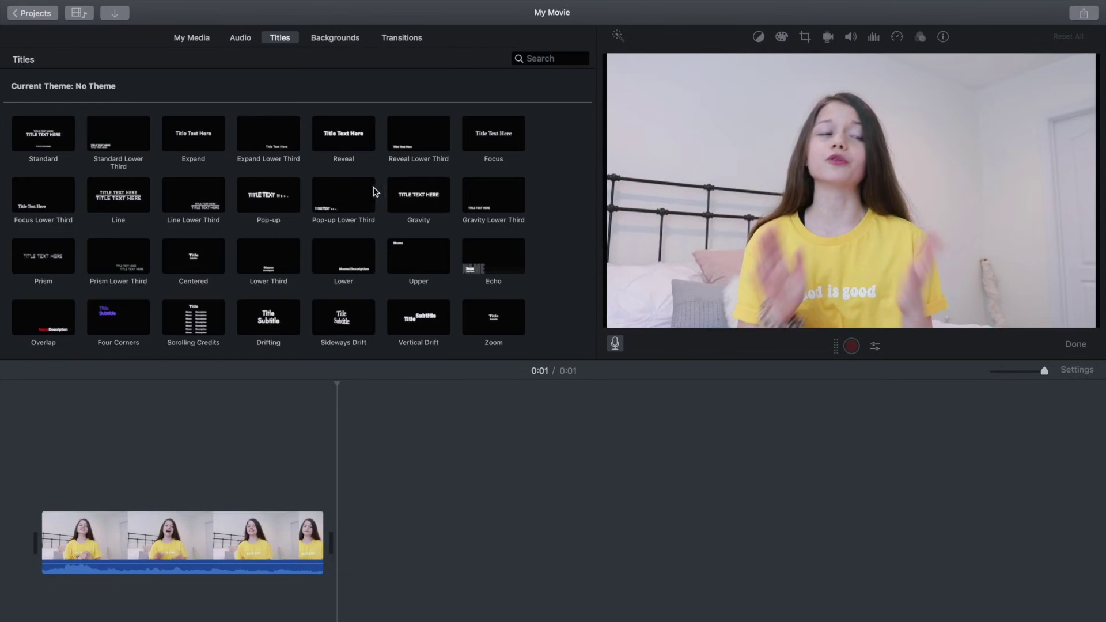
scroll(271, 270, down, 3)
drag(108, 471, 32, 494)
click(332, 499)
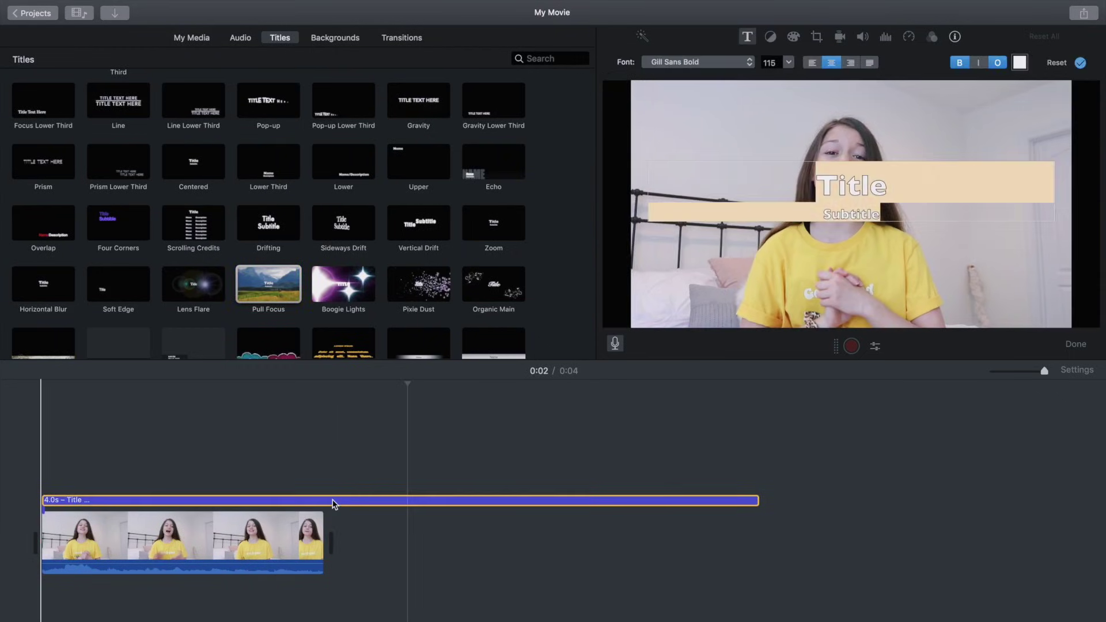
key(alt+slash)
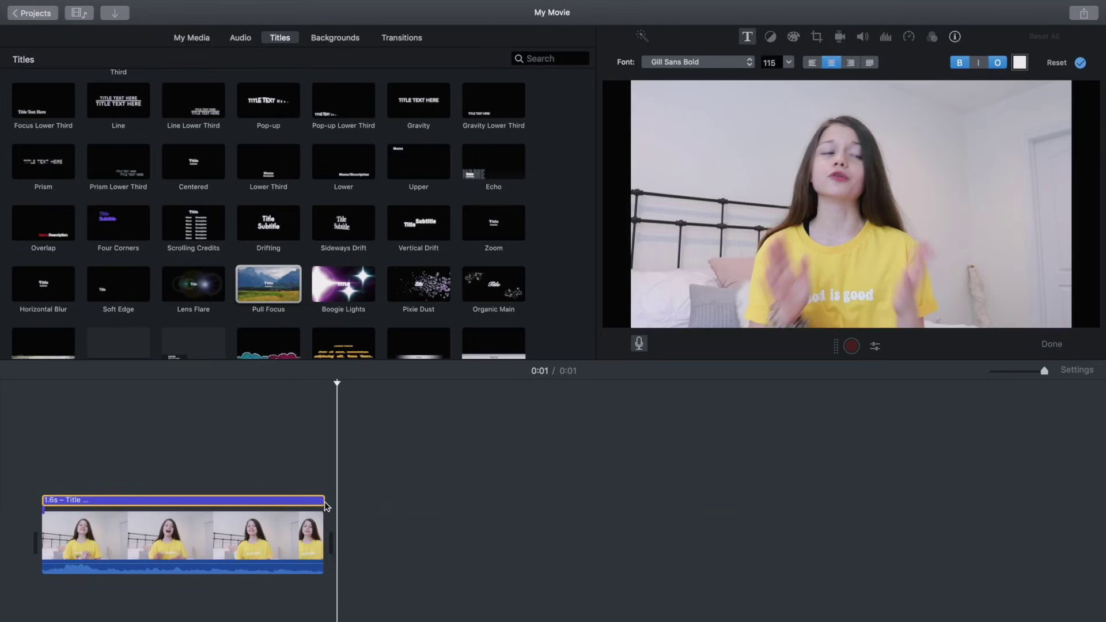
Clear the Pull Focus title's placeholder text and export the movie to the Desktop as "title 1".
double_click(310, 499)
click(908, 214)
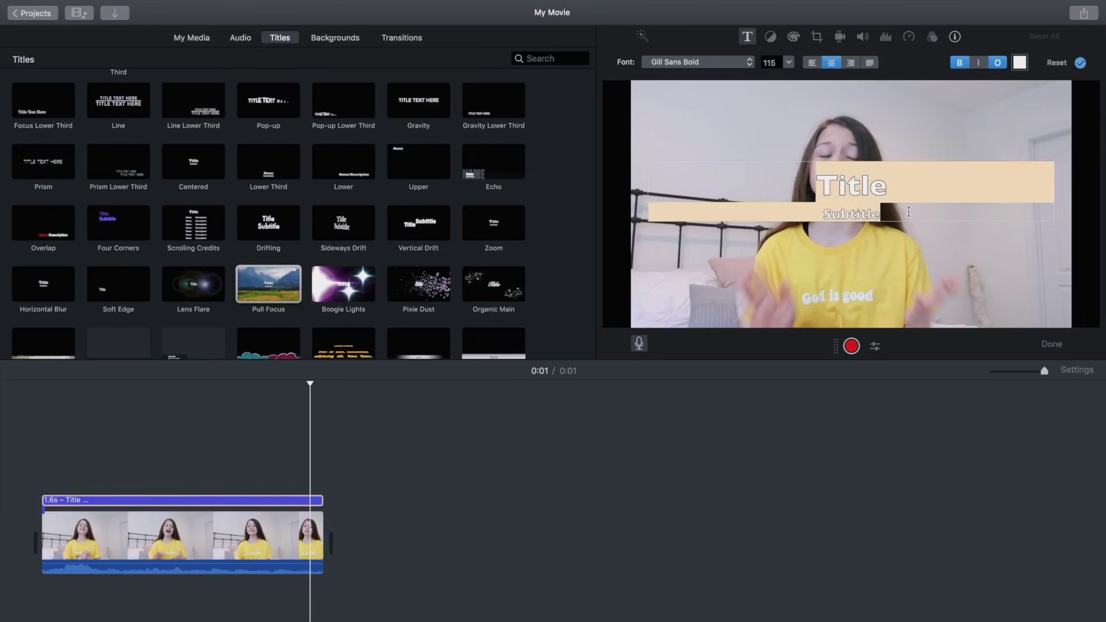
key(BackSpace)
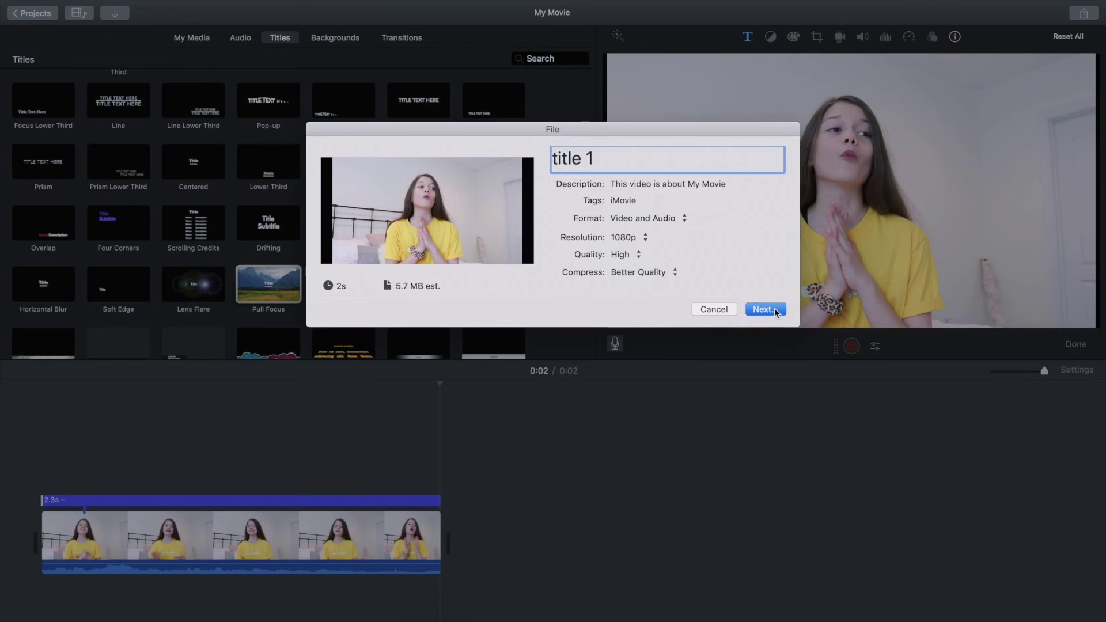
click(765, 309)
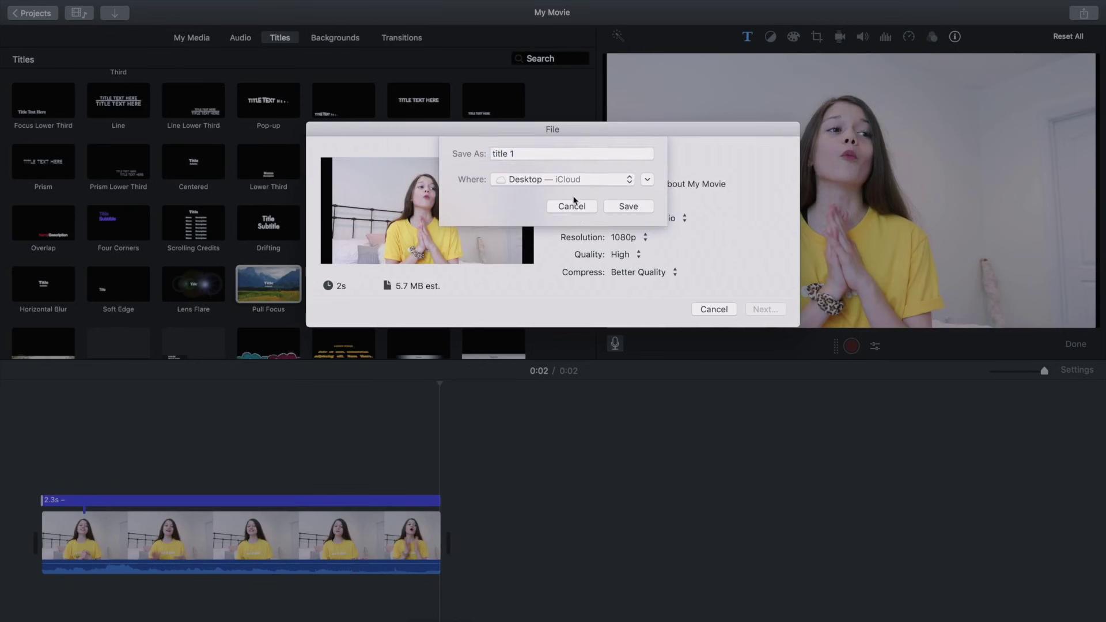
click(623, 206)
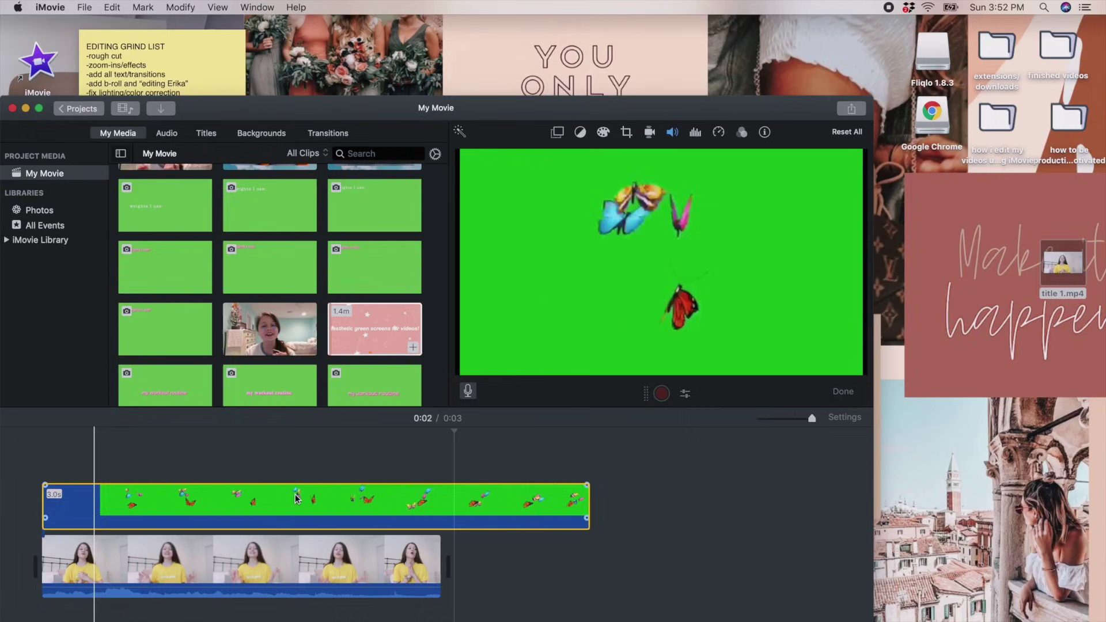
Shorten the butterfly green screen overlay to match the clip below and export the movie to the Desktop as "layer 1".
drag(500, 505, 439, 505)
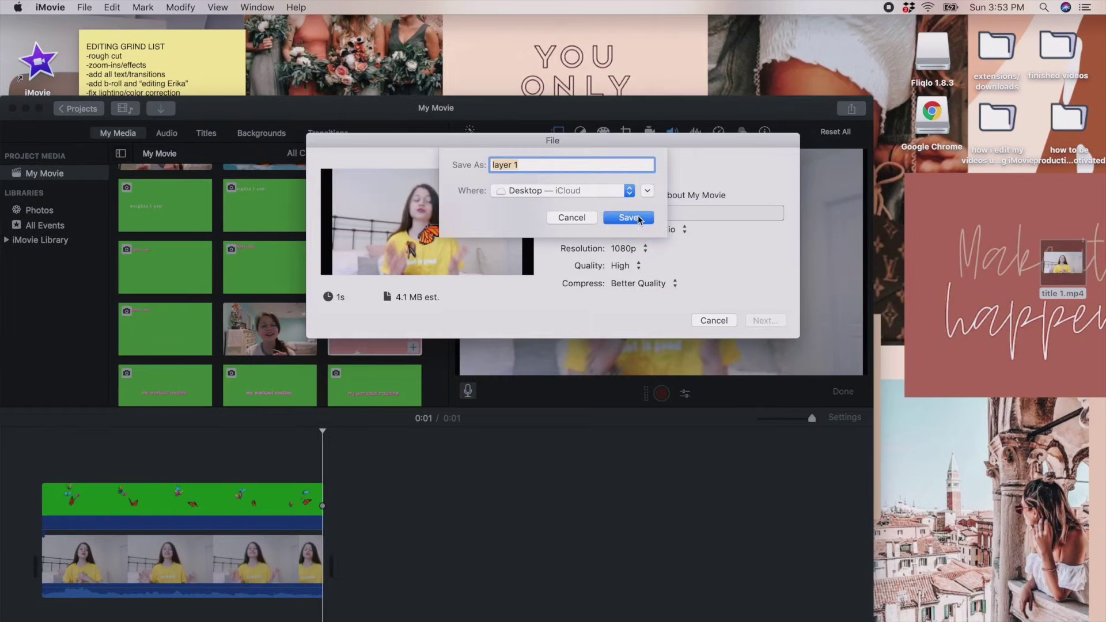
click(638, 218)
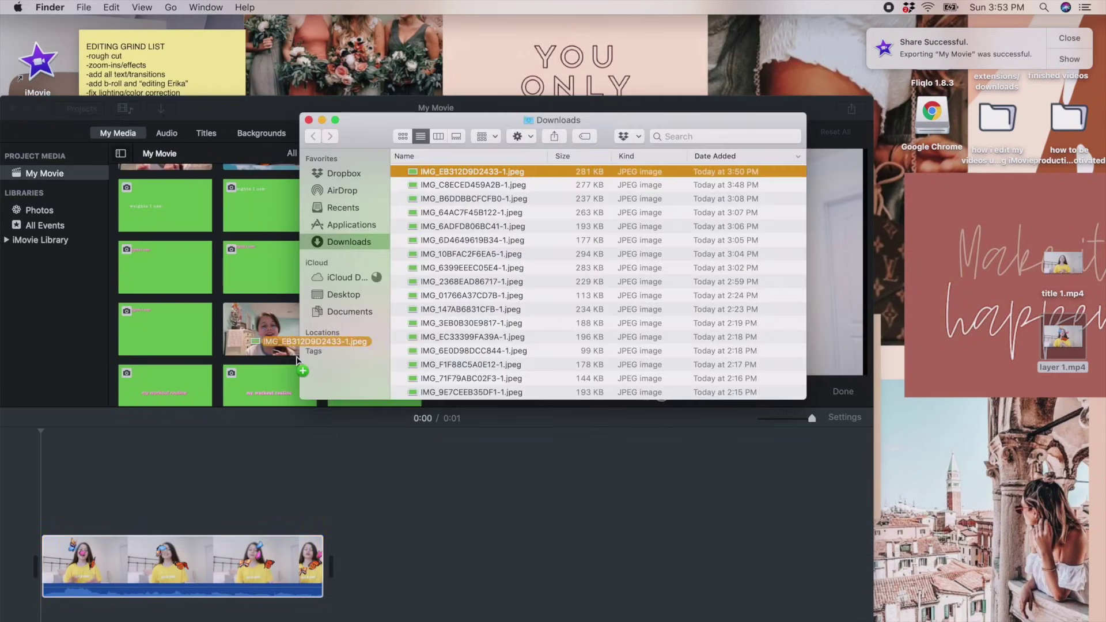
Overlay the "HAVE A CONSISTENT SLEEP SCHEDULE" text image from Downloads on the butterfly clip, keyed as green screen, and export the movie.
drag(473, 172, 437, 484)
click(439, 483)
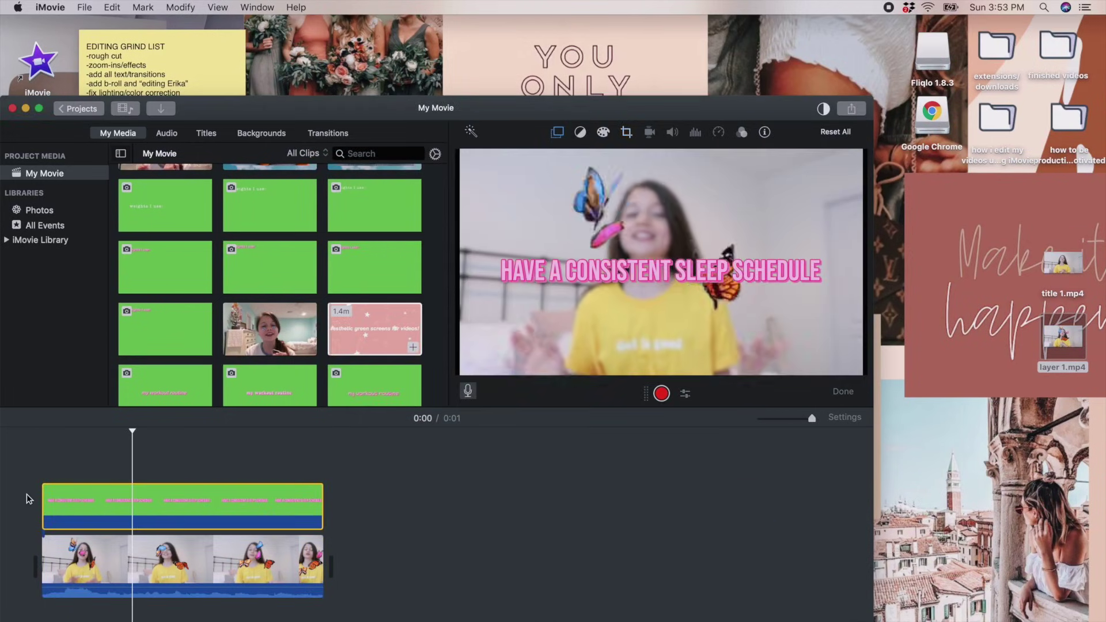
key(space)
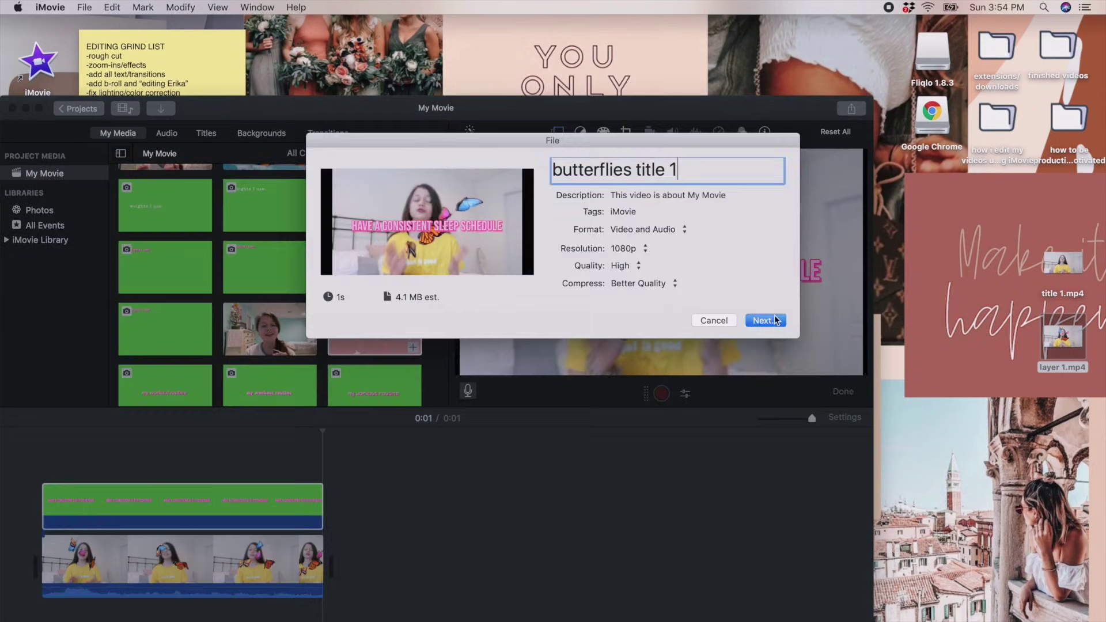
key(Return)
click(629, 218)
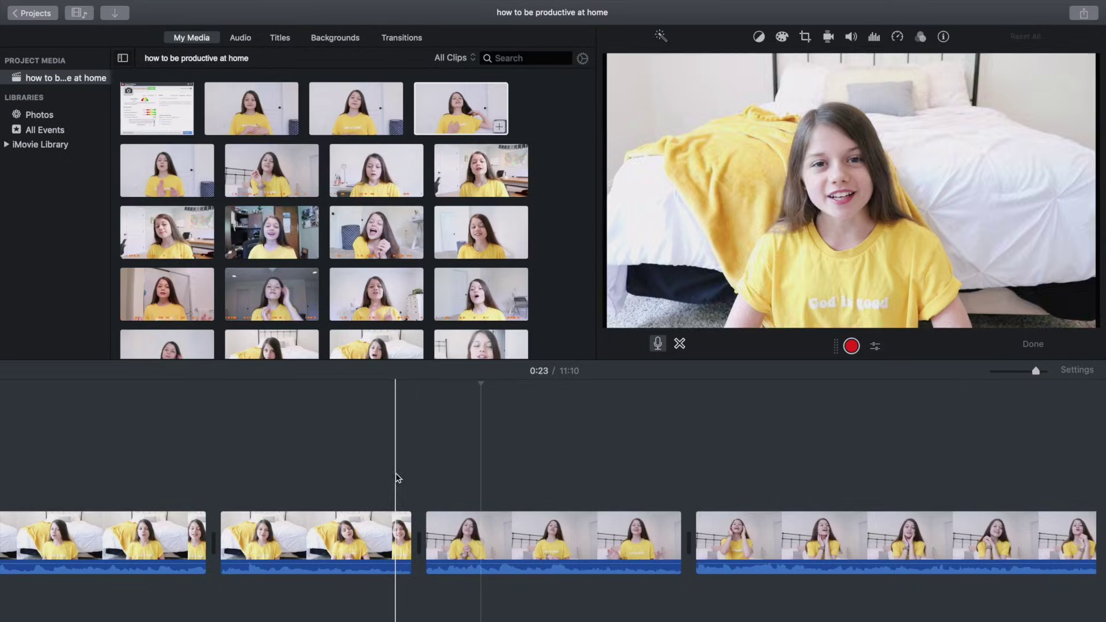
Add a Slide Left transition between the bed clip and the following talking clip, with a duration of 0.2 s.
click(390, 39)
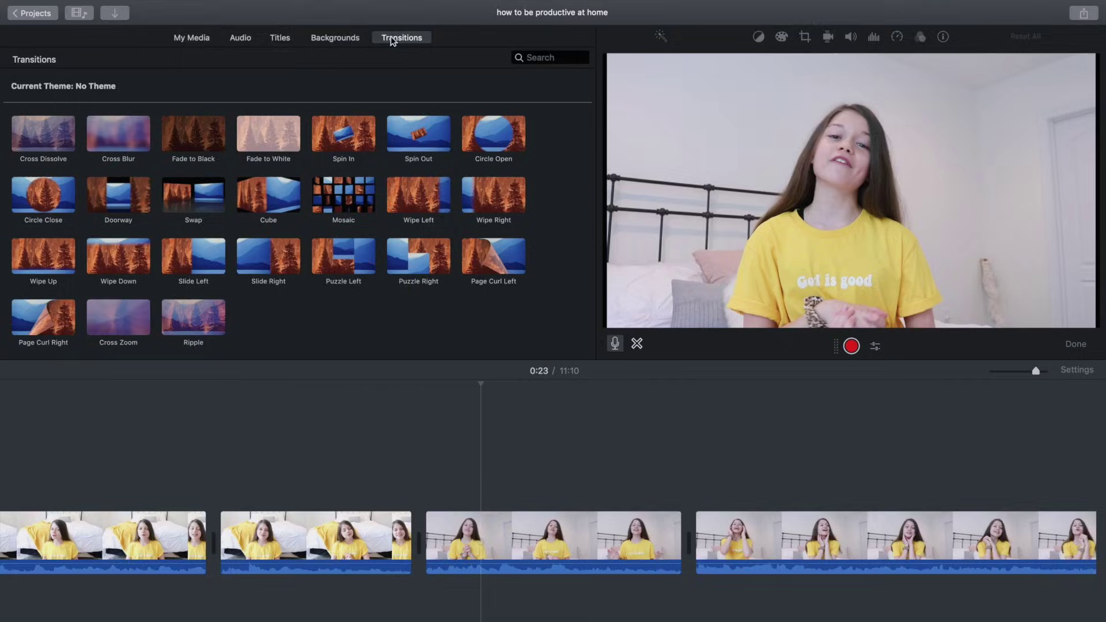
mouse_move(242, 303)
mouse_down()
mouse_move(382, 479)
mouse_move(372, 529)
mouse_up()
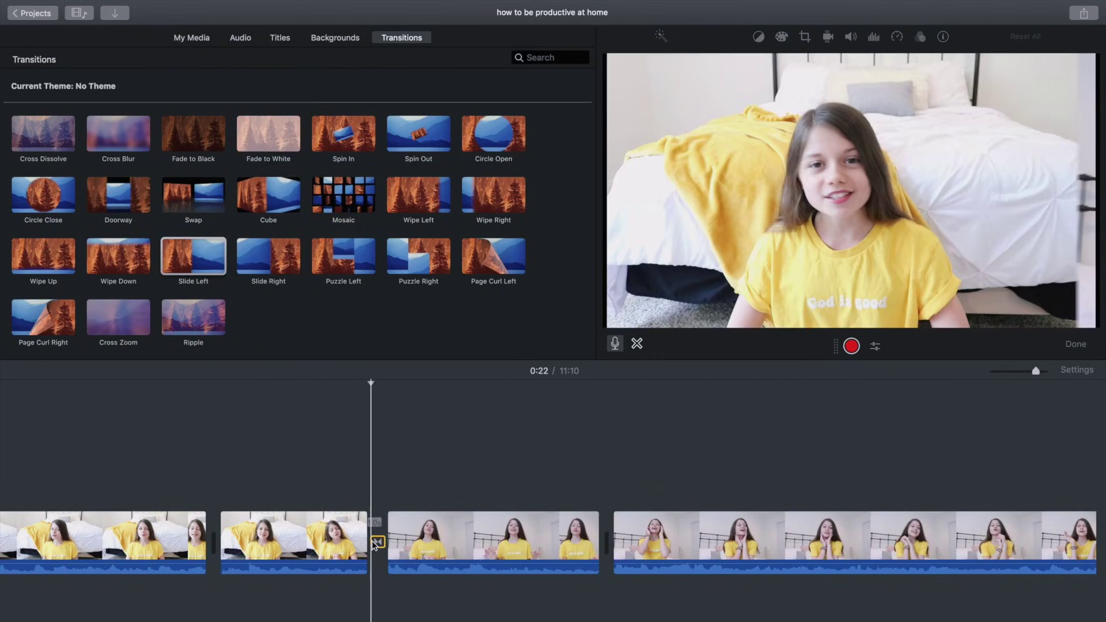
double_click(377, 542)
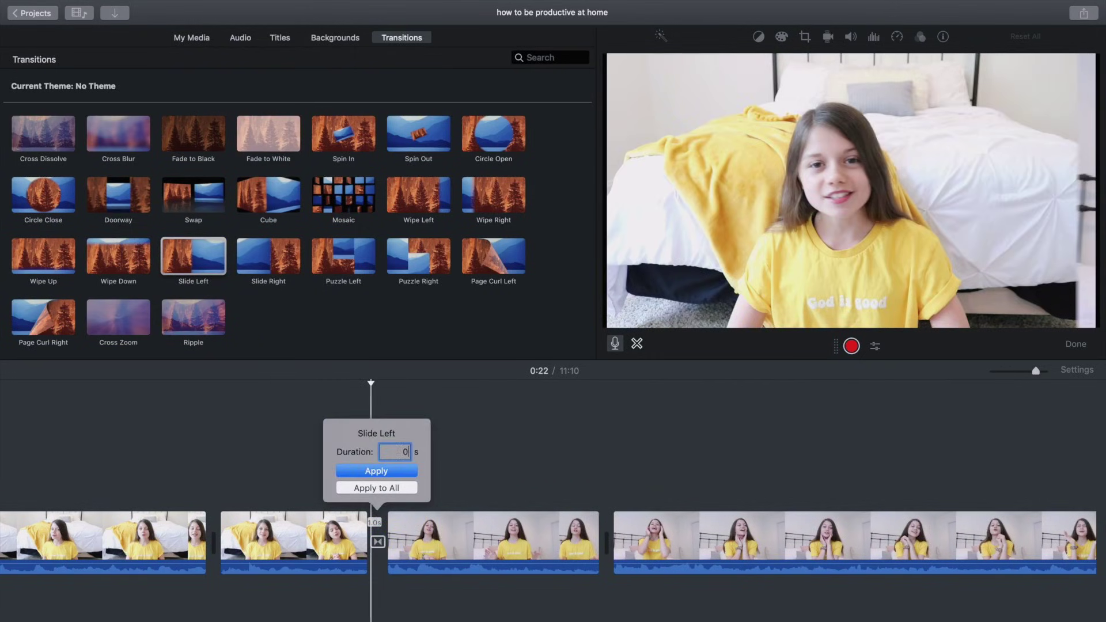
click(376, 471)
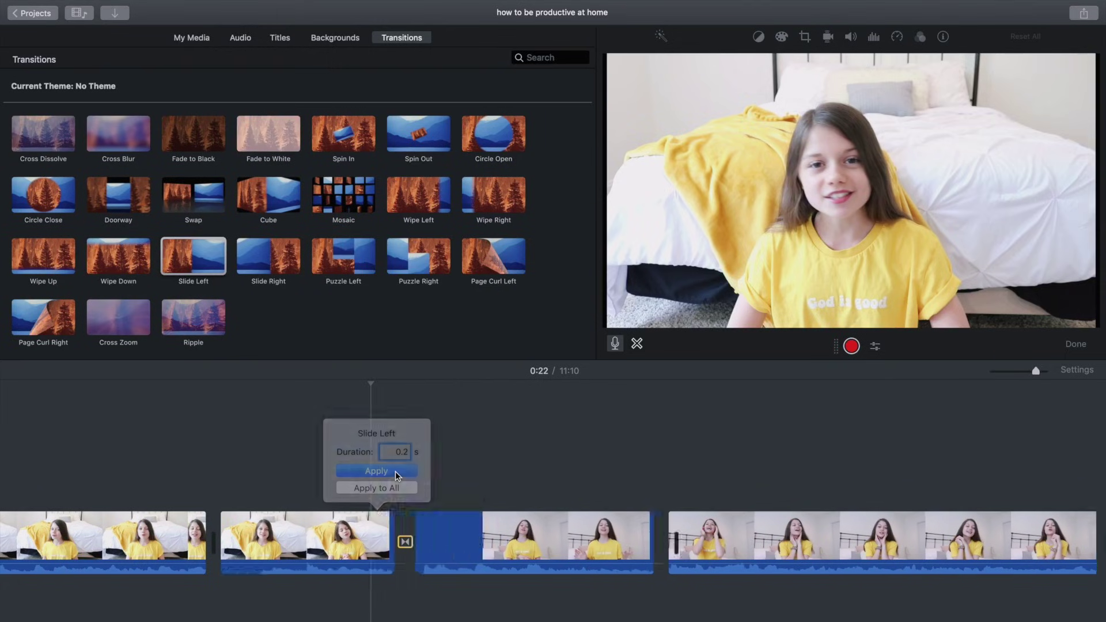
Play the Slide Left transition and place an audio clip beneath it in the timeline.
key(space)
key(space)
key(space)
key(space)
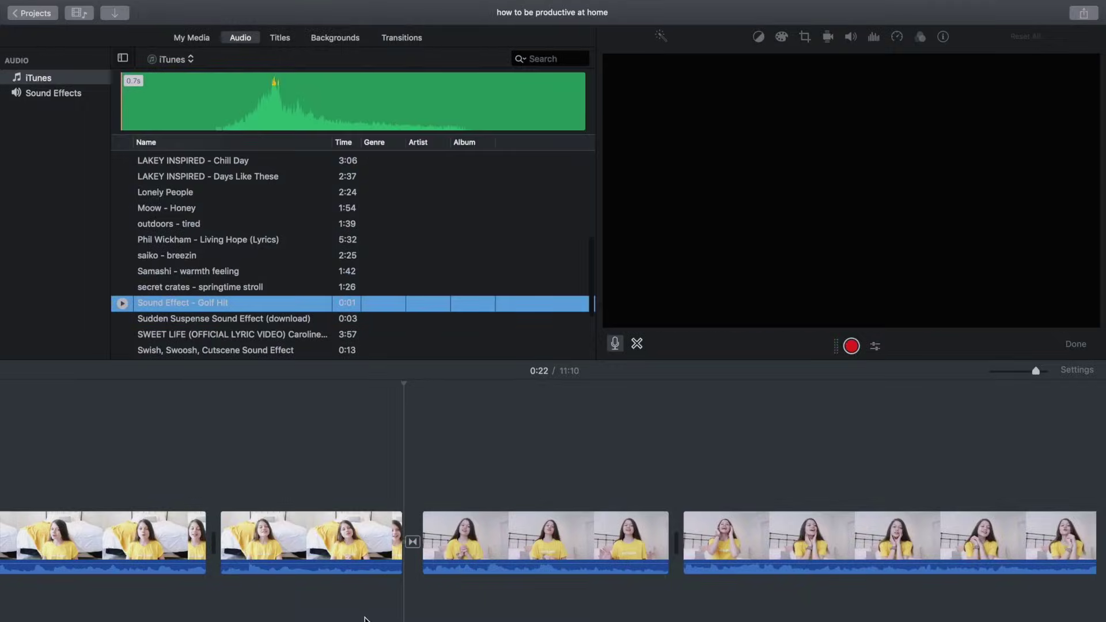
drag(241, 303, 408, 599)
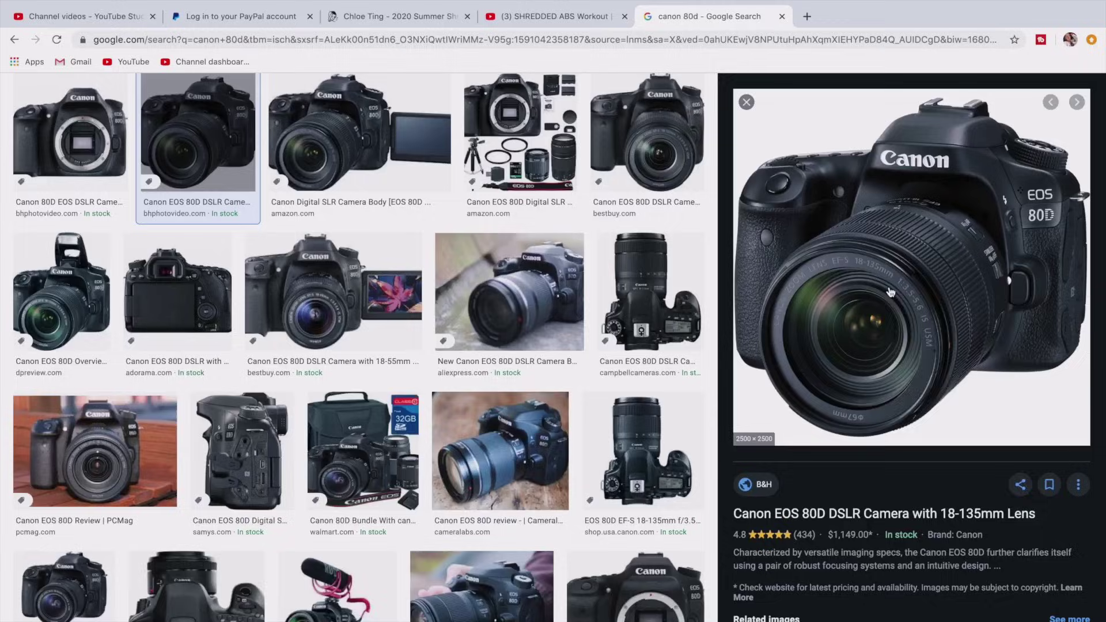
Save the large Canon EOS 80D image from the Google results to Downloads as "canon 80d" in JPEG format.
right_click(889, 286)
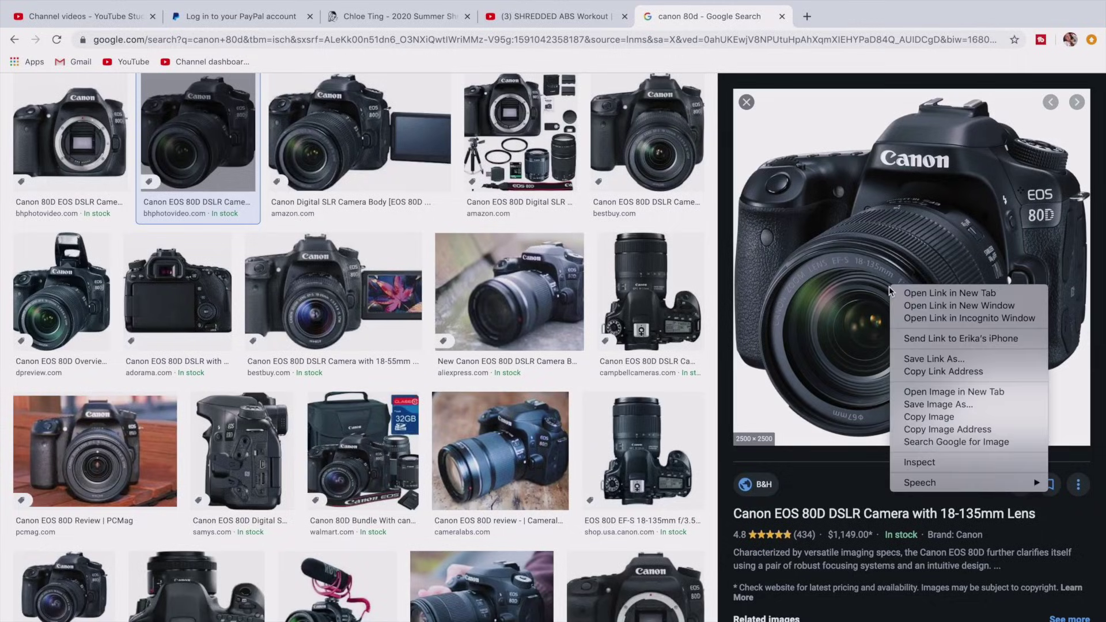
click(922, 404)
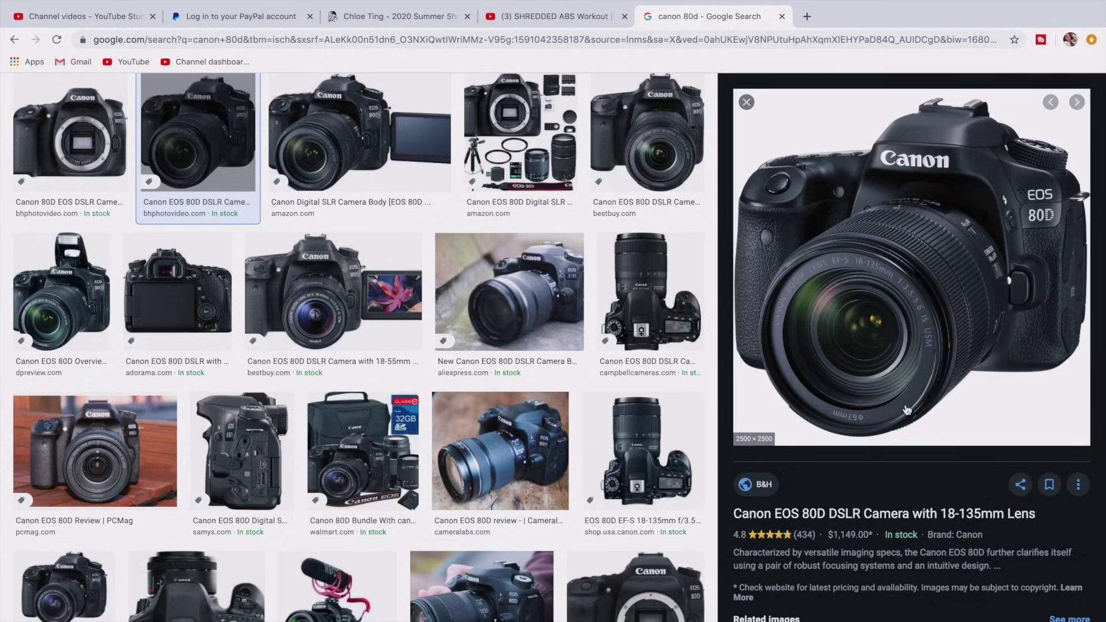
text(canon 80d)
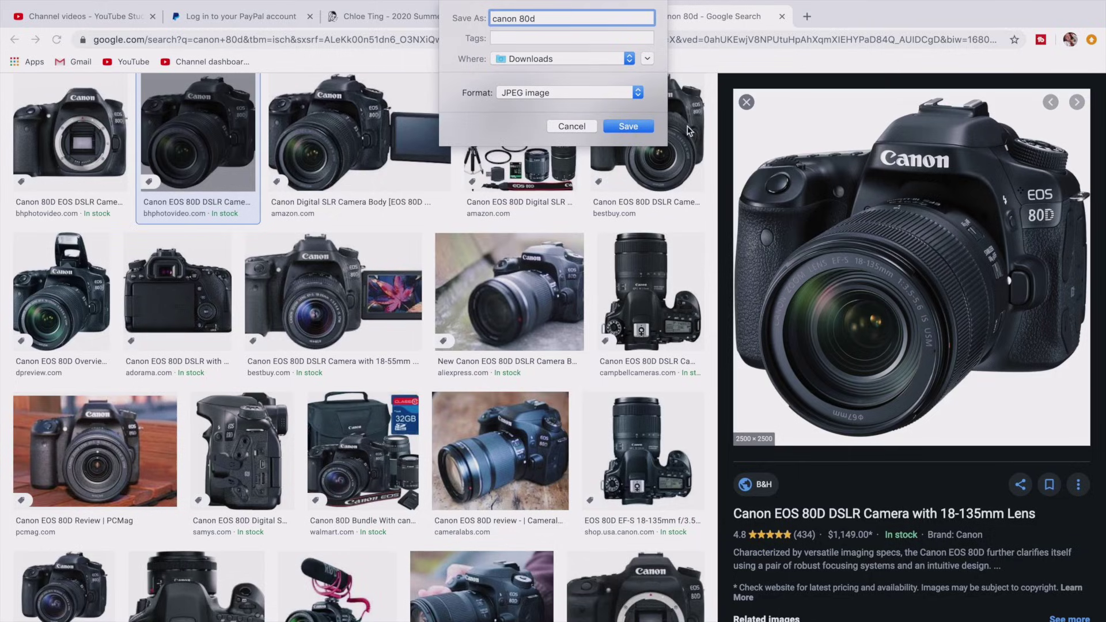
click(627, 126)
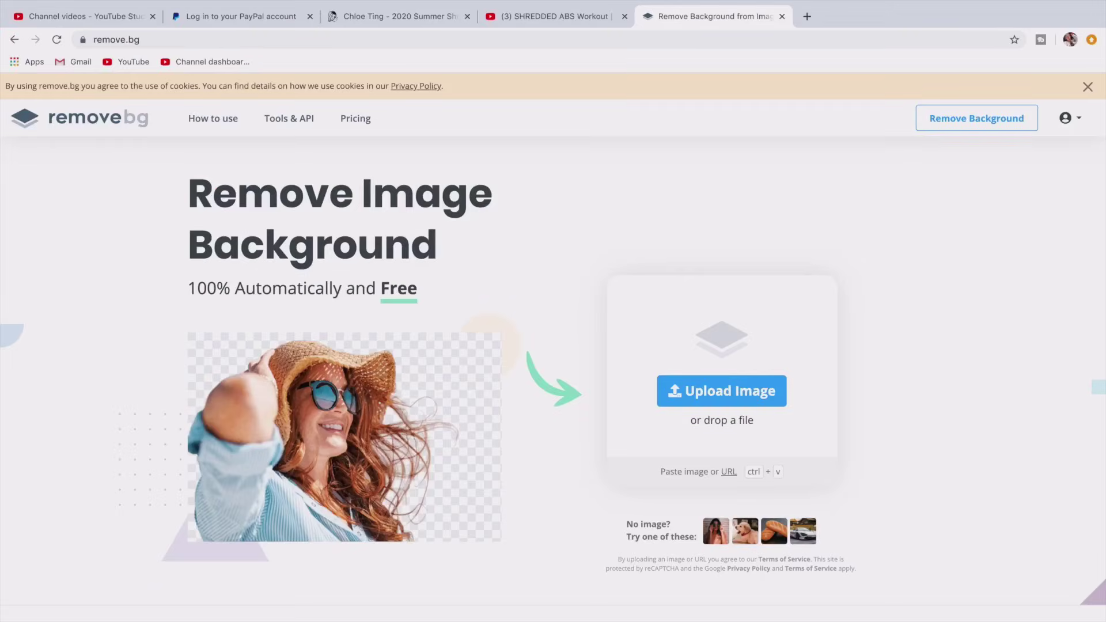
Upload the Canon 80D image to remove.bg and download the 500 × 500 version without its background.
drag(264, 560, 503, 442)
drag(726, 363, 713, 361)
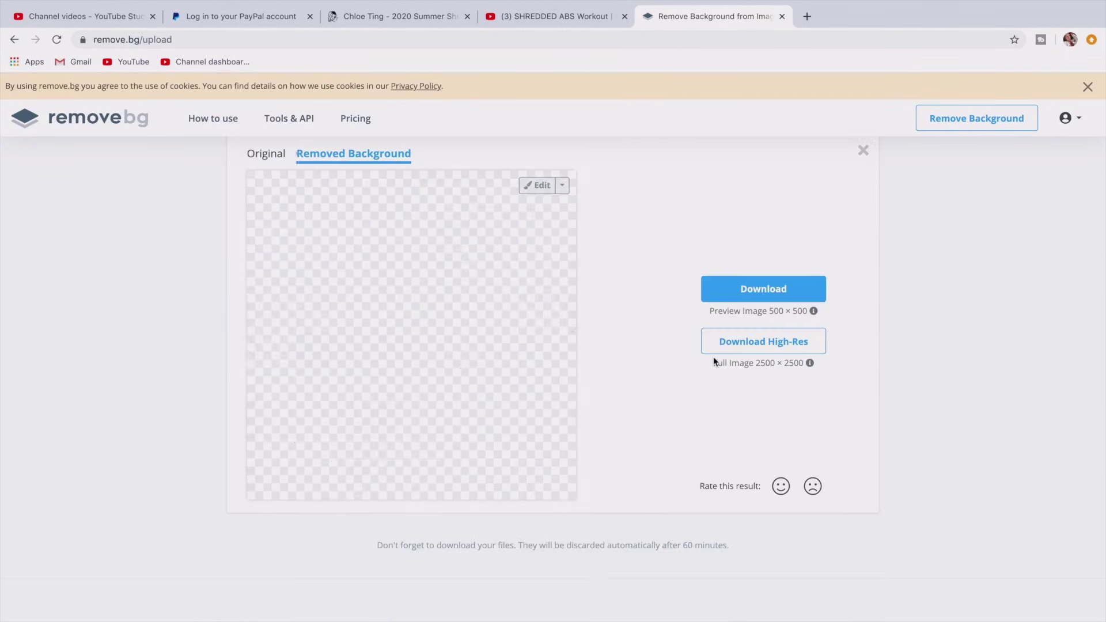
click(723, 290)
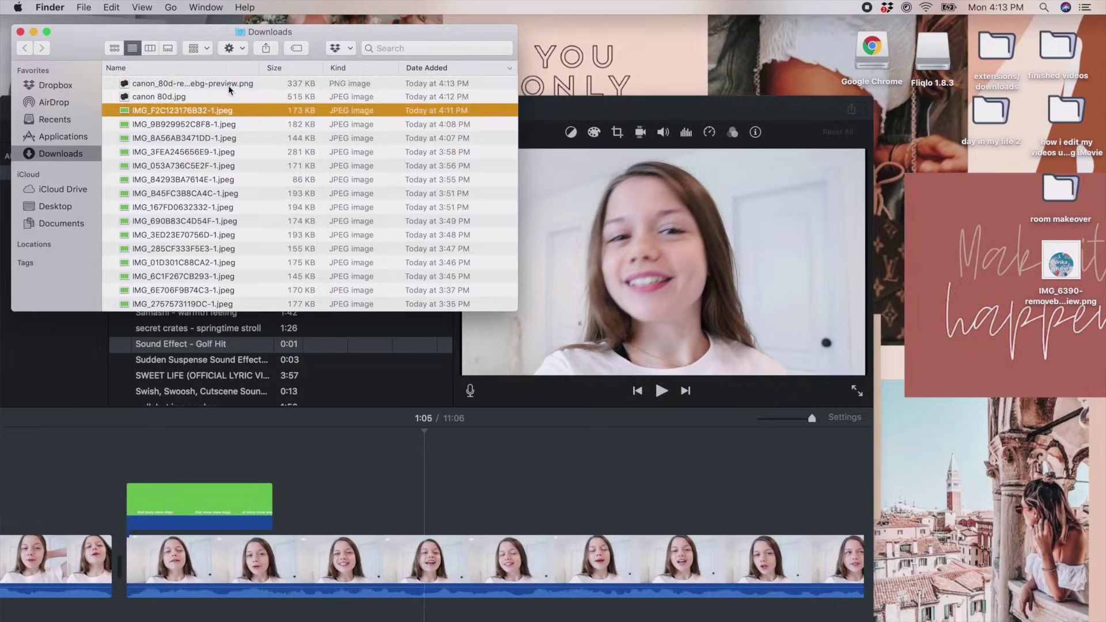
Place the downloaded Canon camera PNG above the talking clip in the iMovie timeline and make iMovie full screen.
drag(228, 85, 425, 508)
click(249, 172)
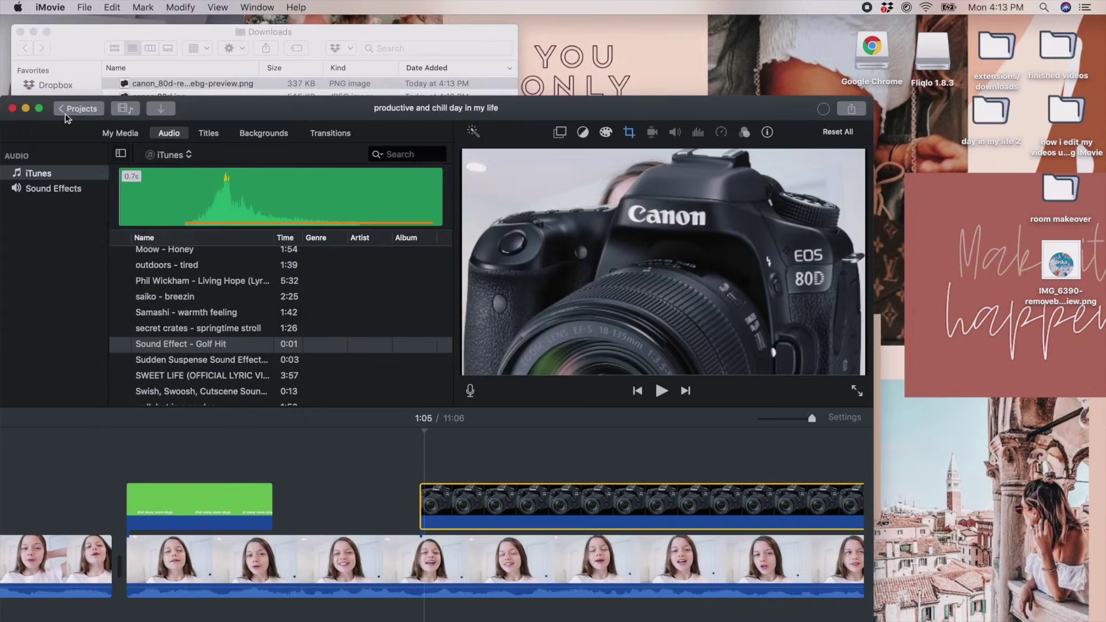
key(ctrl+super+f)
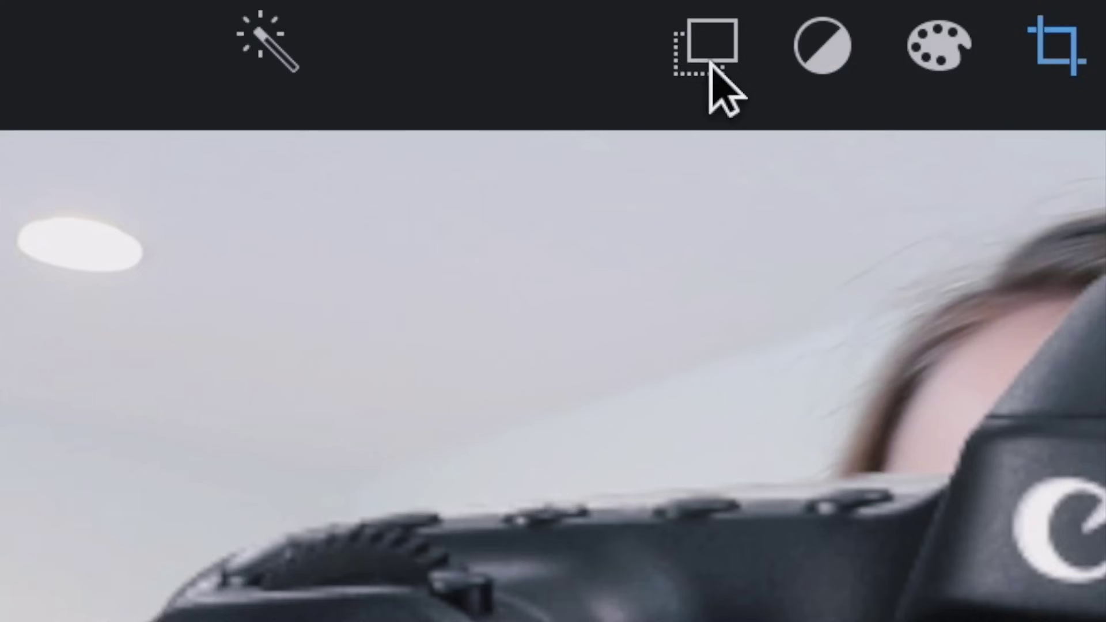
Set the Canon camera overlay to Picture in Picture and enlarge it beside the speaker's head.
click(747, 38)
click(704, 56)
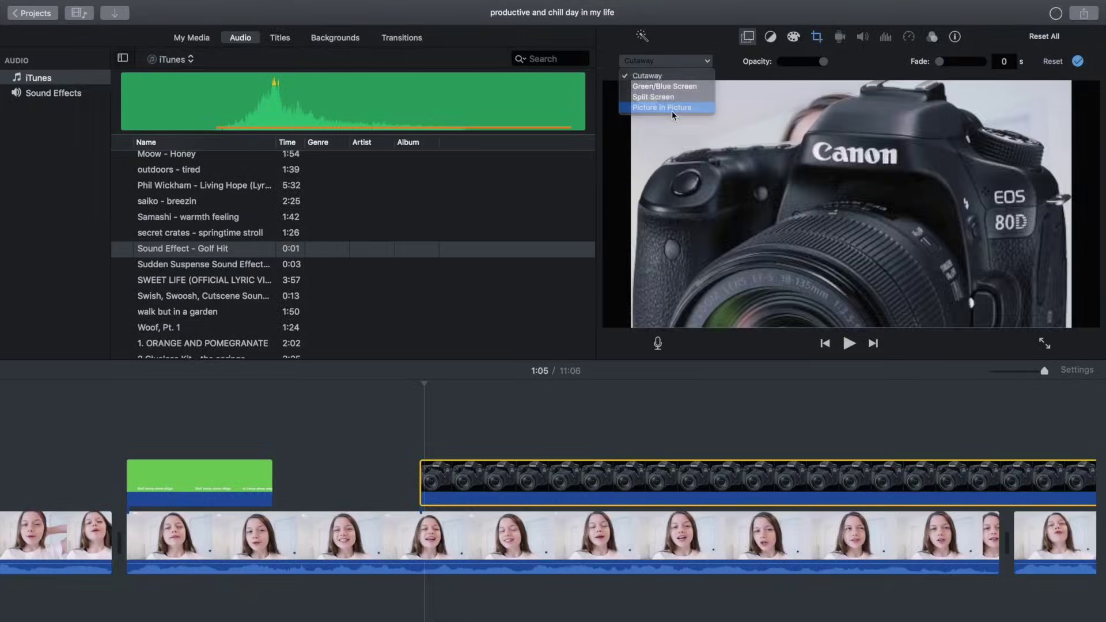
click(230, 406)
click(1057, 44)
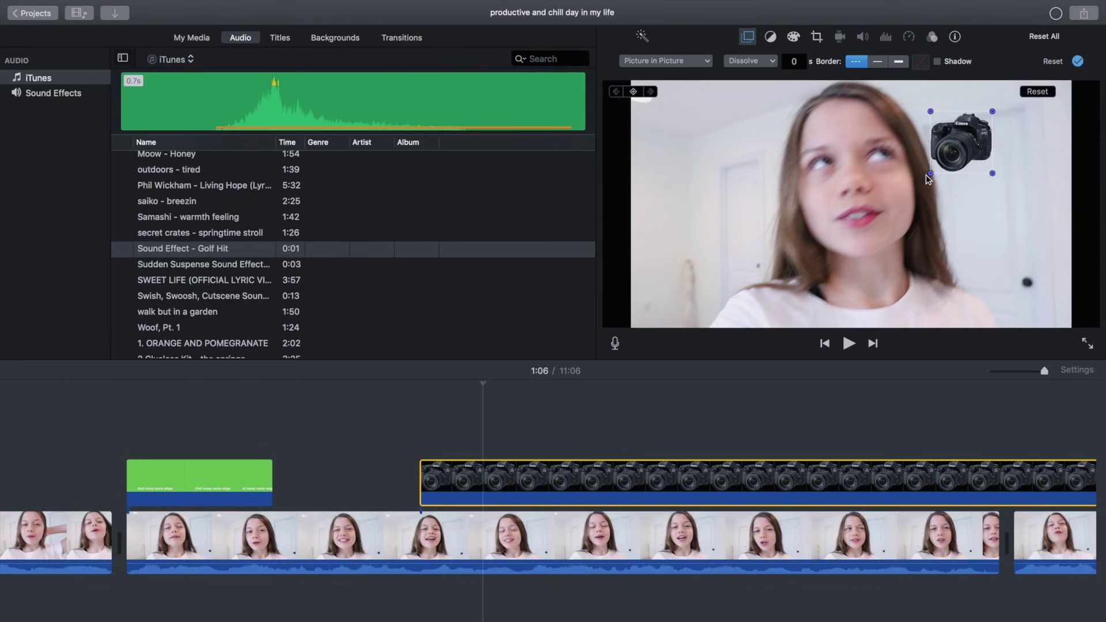
drag(931, 174, 857, 244)
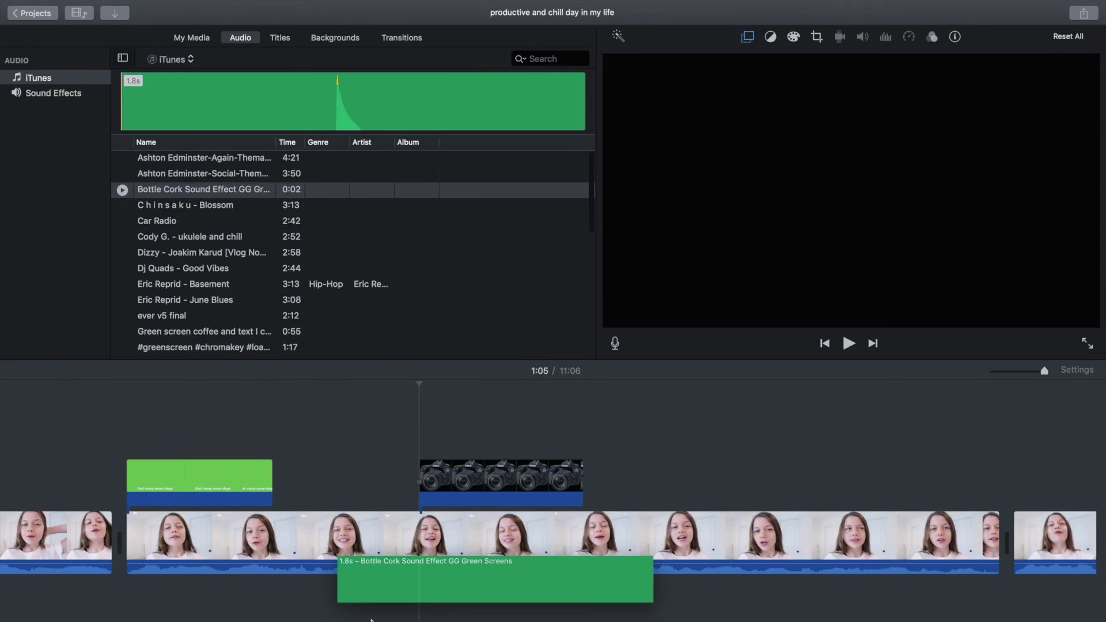
Place the Bottle Cork sound effect beneath the talking clip, cut off its silent start, align it with the camera image and play it.
drag(343, 619, 366, 620)
drag(504, 621, 504, 619)
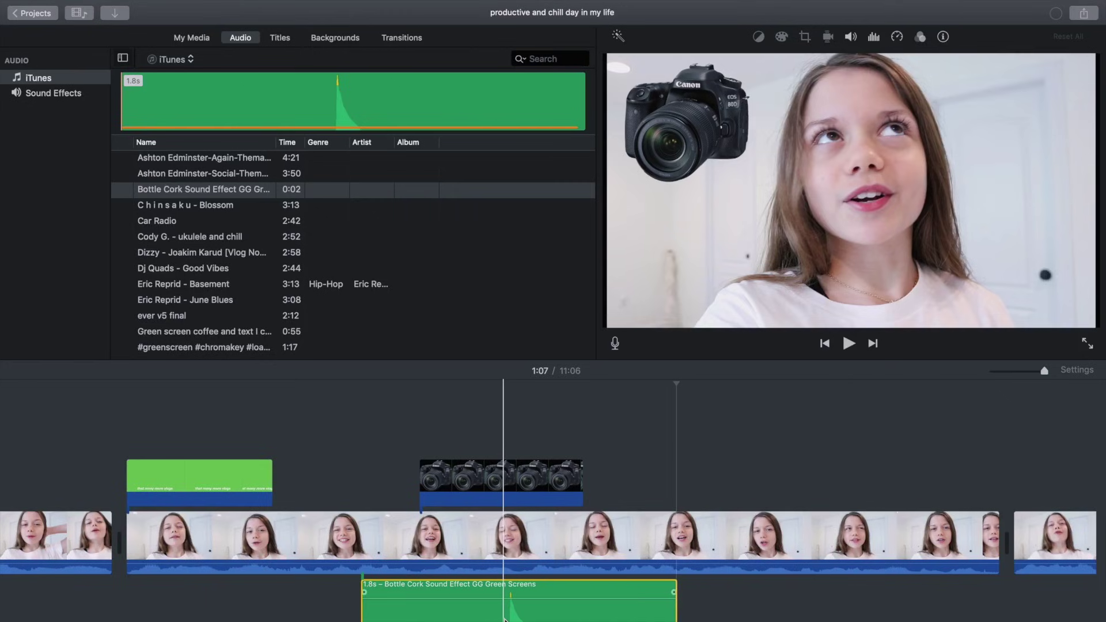
key(super+b)
click(478, 605)
key(BackSpace)
drag(523, 612, 446, 609)
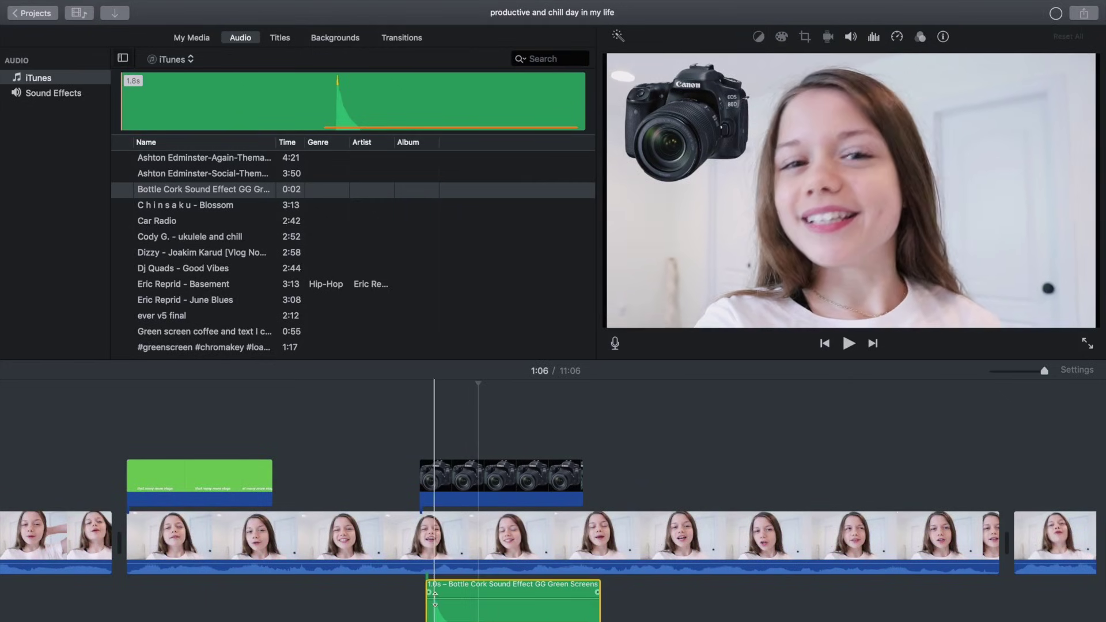
key(space)
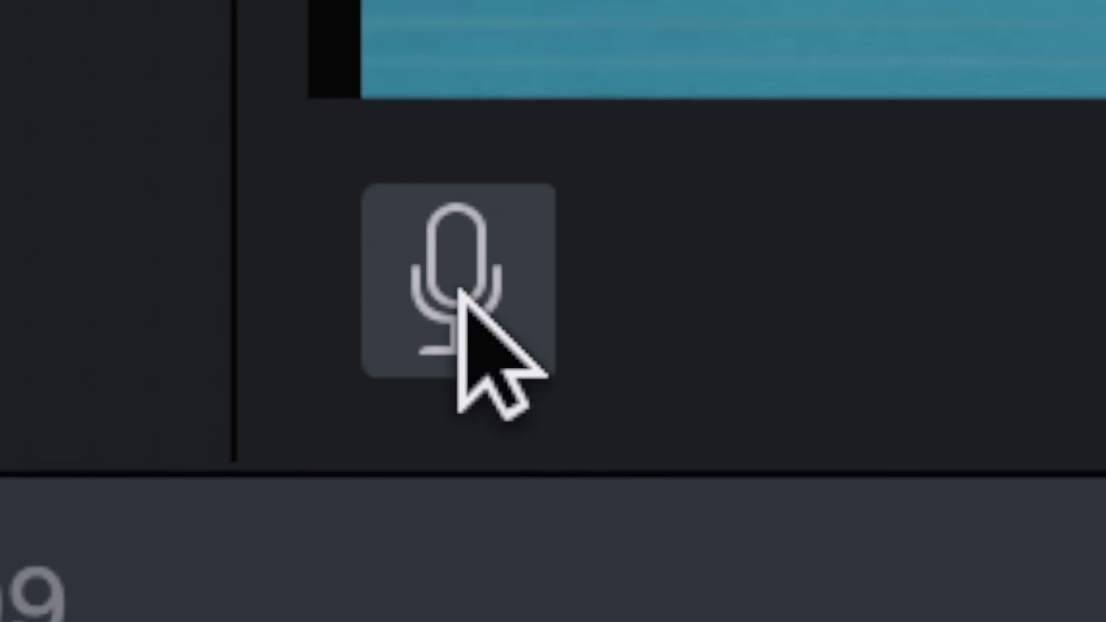
Start recording a voiceover at the start of the EQUIPMENT title clip.
click(461, 290)
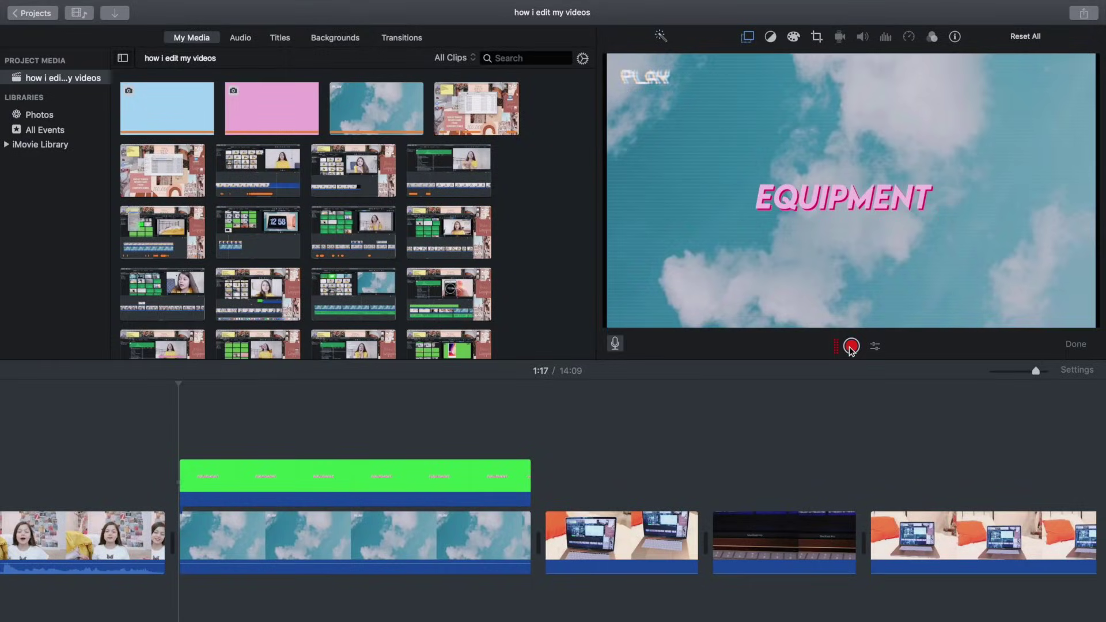
click(850, 346)
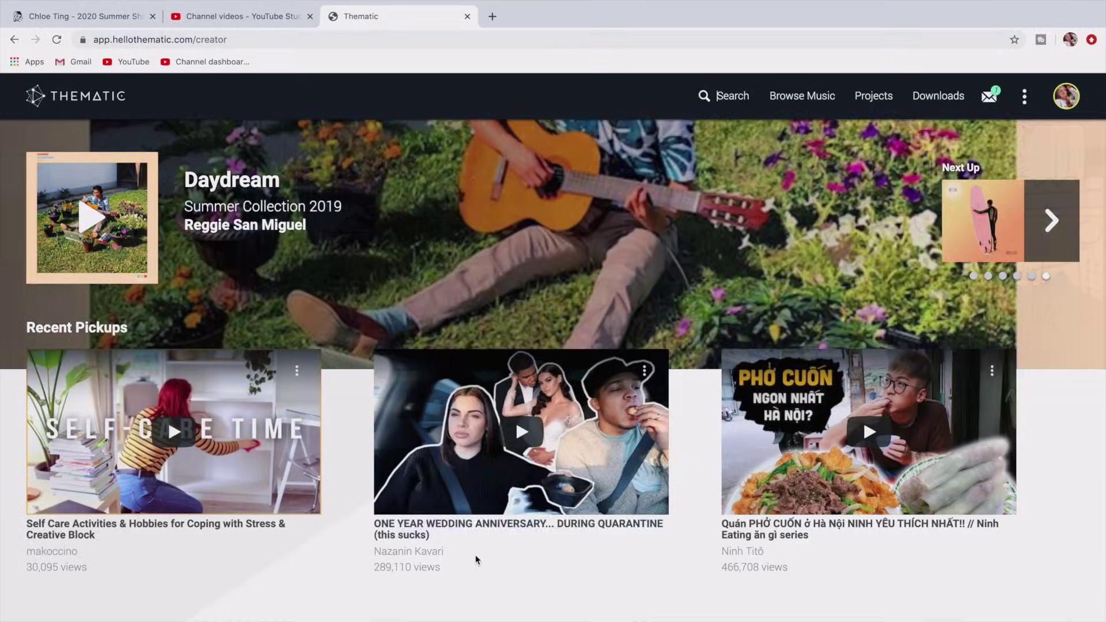
Browse the selected songs on Thematic, play the track "Butterflies" and download it.
scroll(476, 558, down, 7)
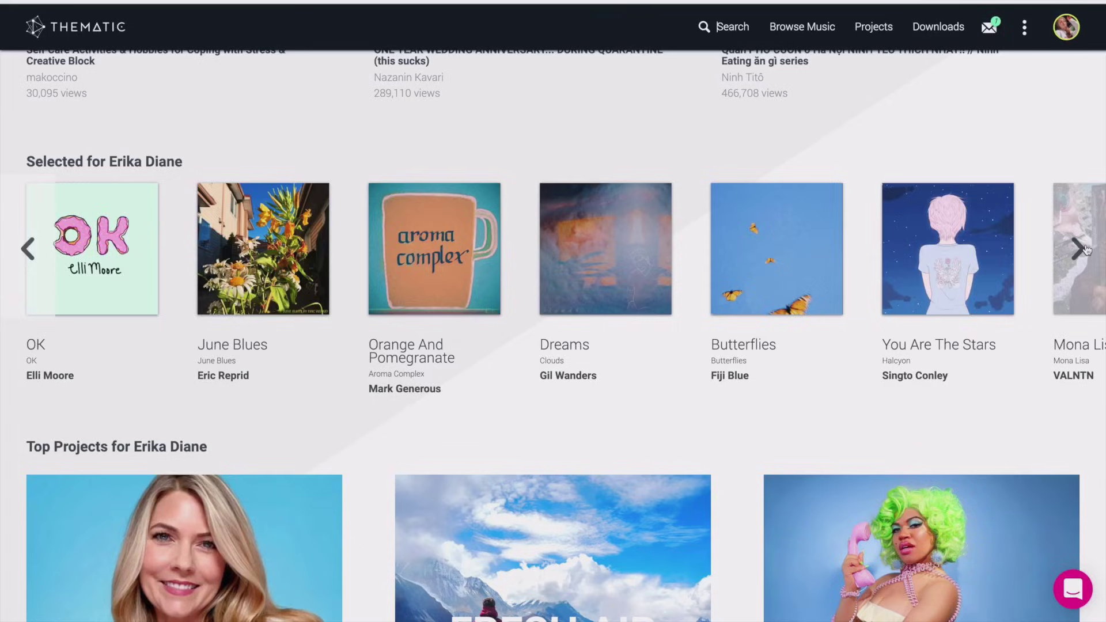
click(1076, 249)
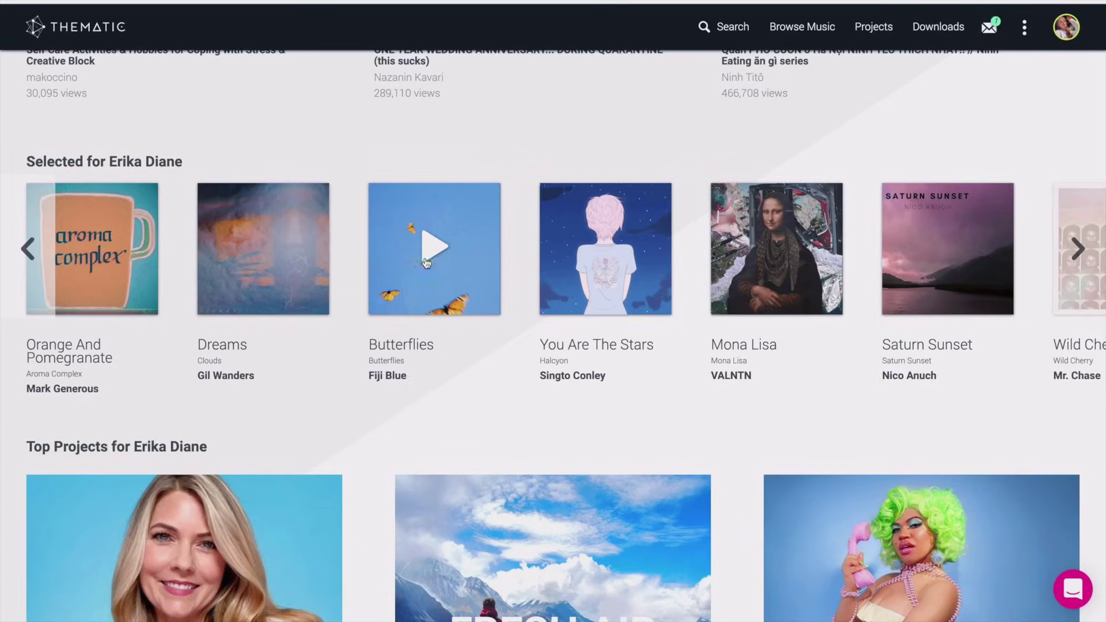
click(403, 287)
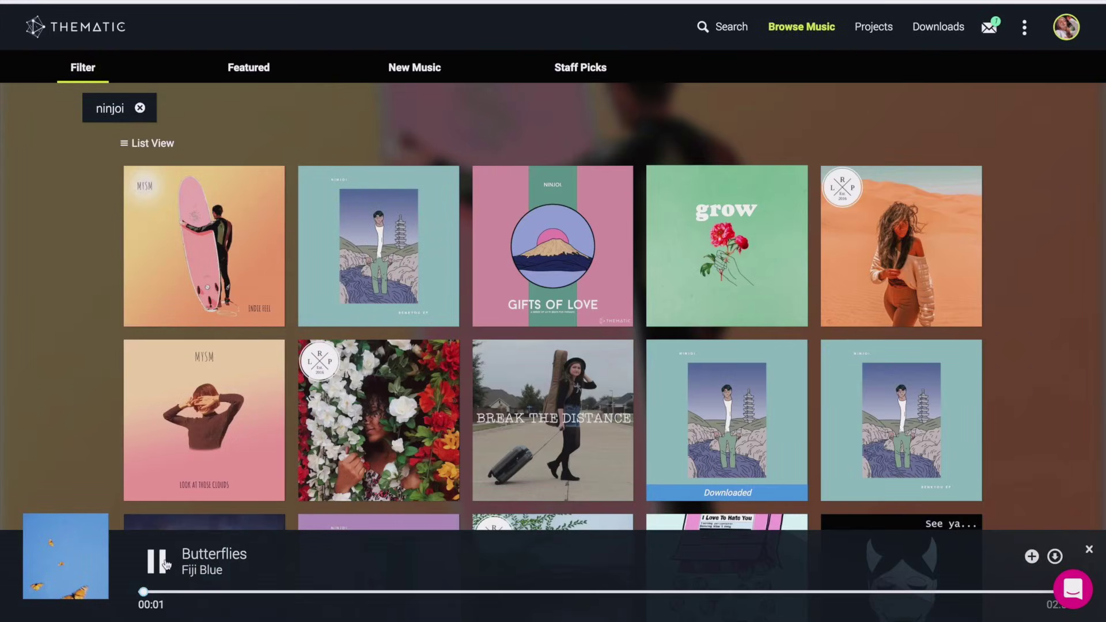
key(XF86AudioRaiseVolume)
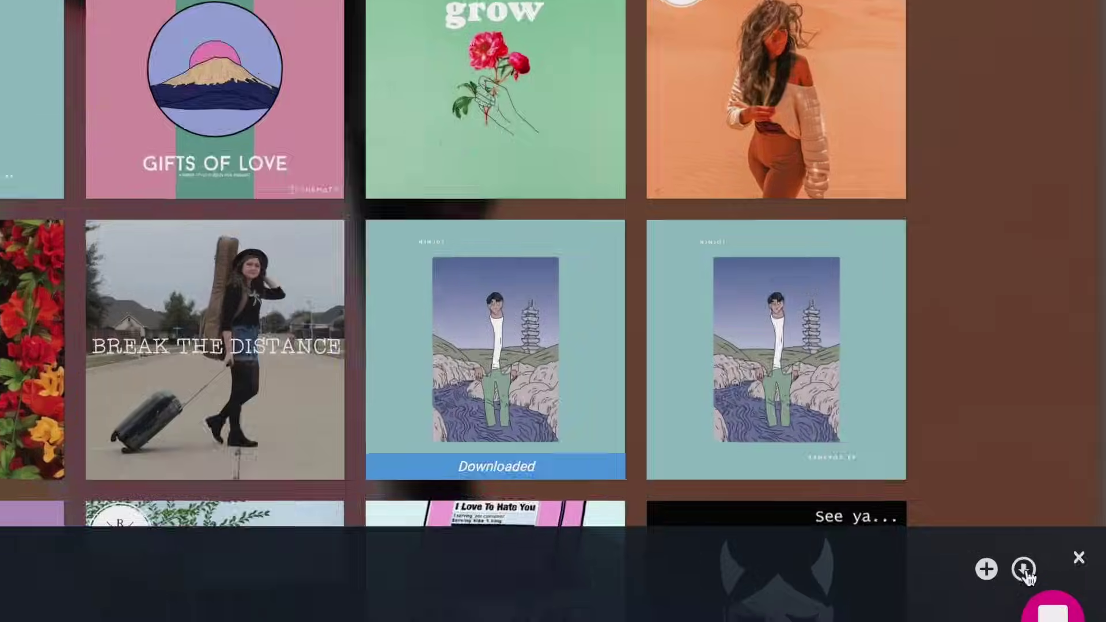
click(1054, 557)
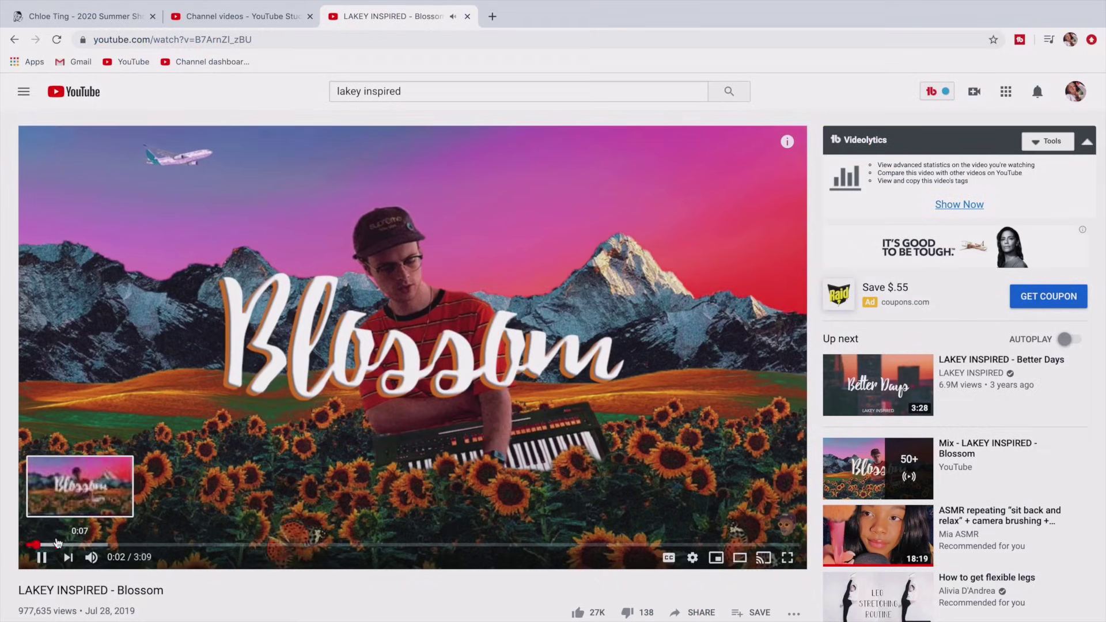
Pause the "LAKEY INSPIRED - Blossom" YouTube video and copy its web address.
click(36, 559)
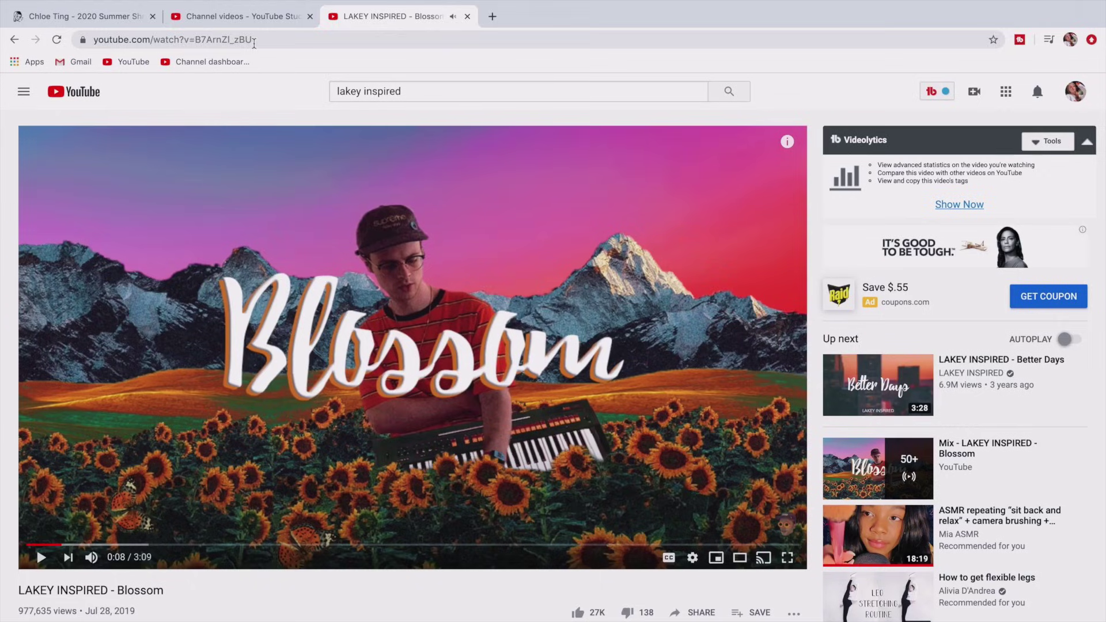
click(254, 40)
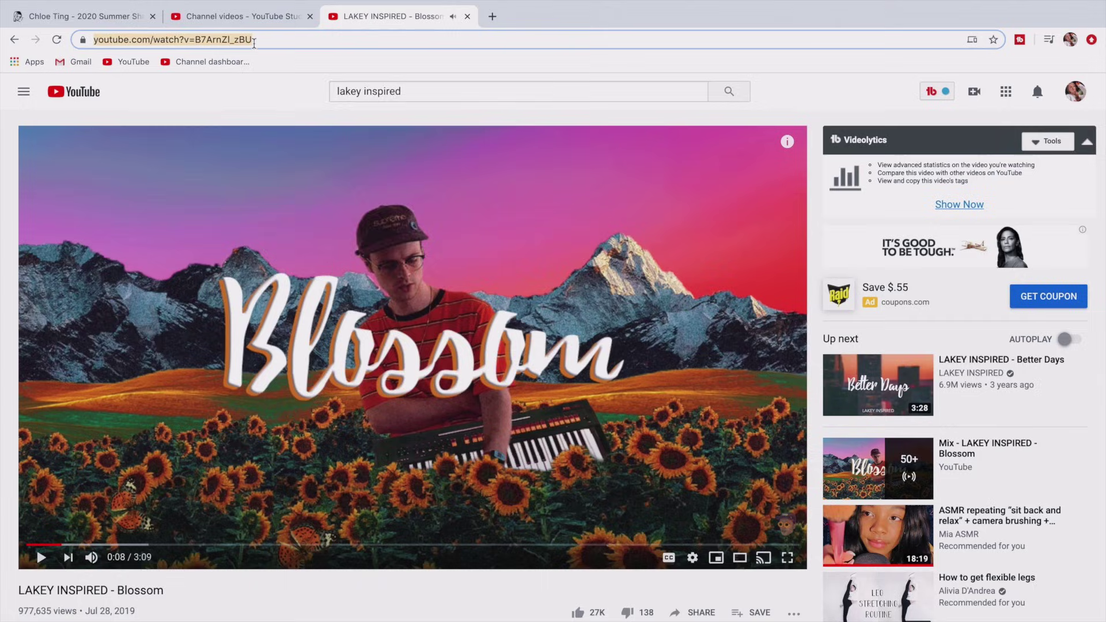
right_click(254, 47)
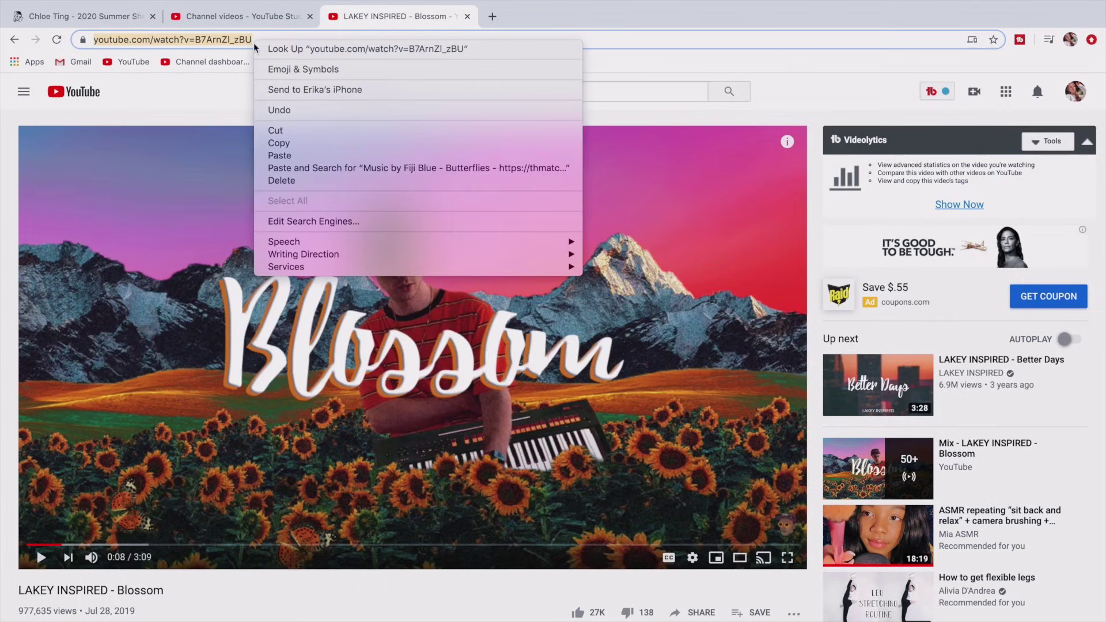
click(278, 143)
Open the ytmp3.cc converter in a new browser tab, convert the copied YouTube link to MP3 and download the file.
click(493, 18)
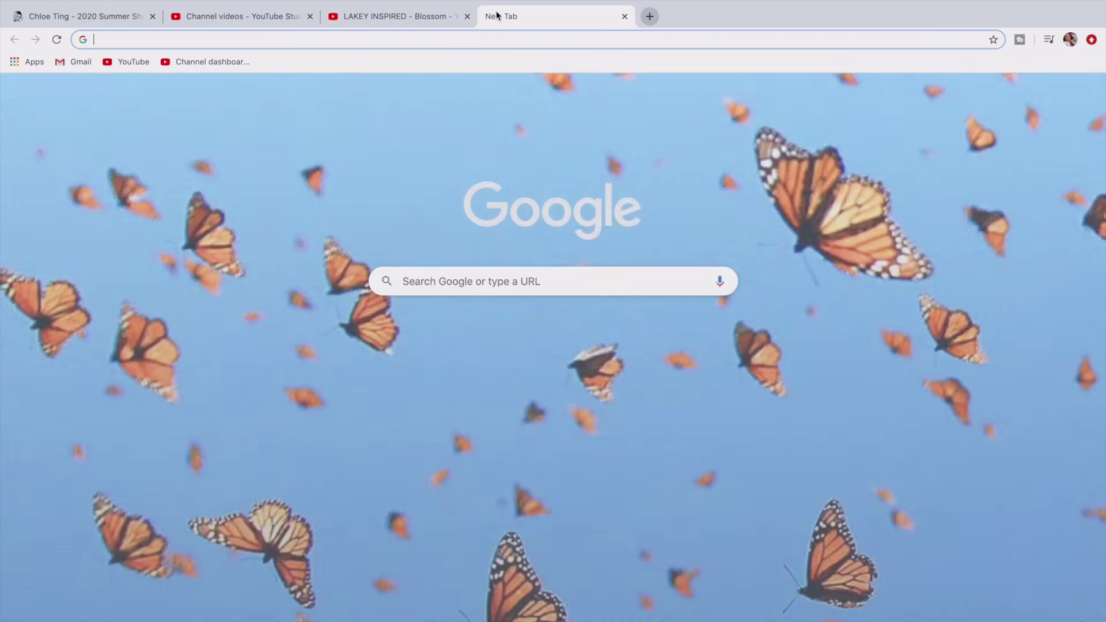
text(y)
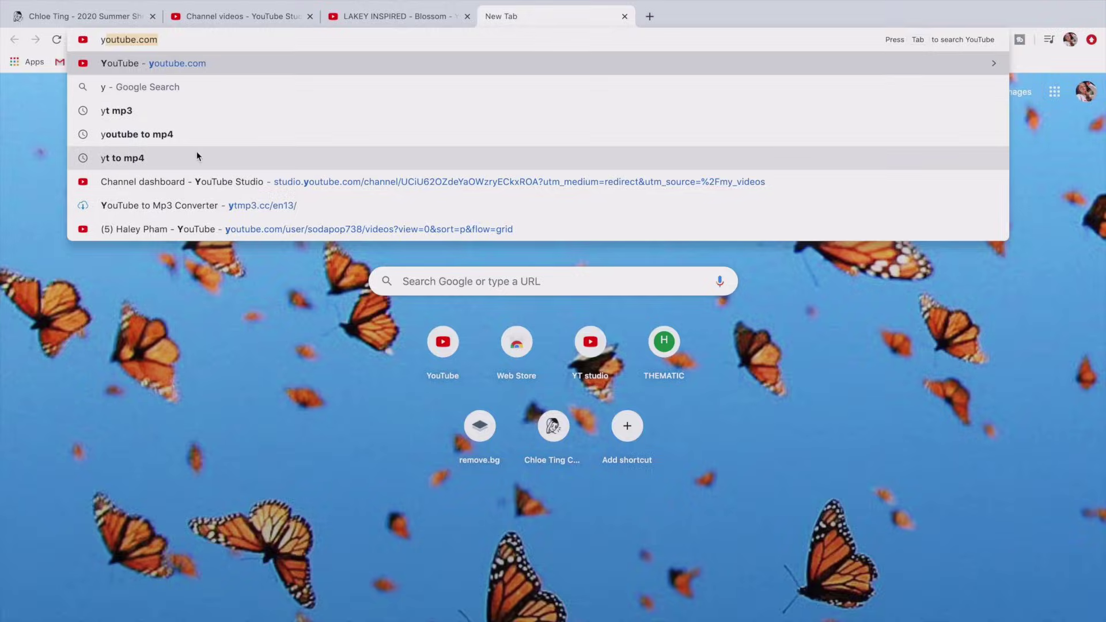
click(227, 205)
click(372, 271)
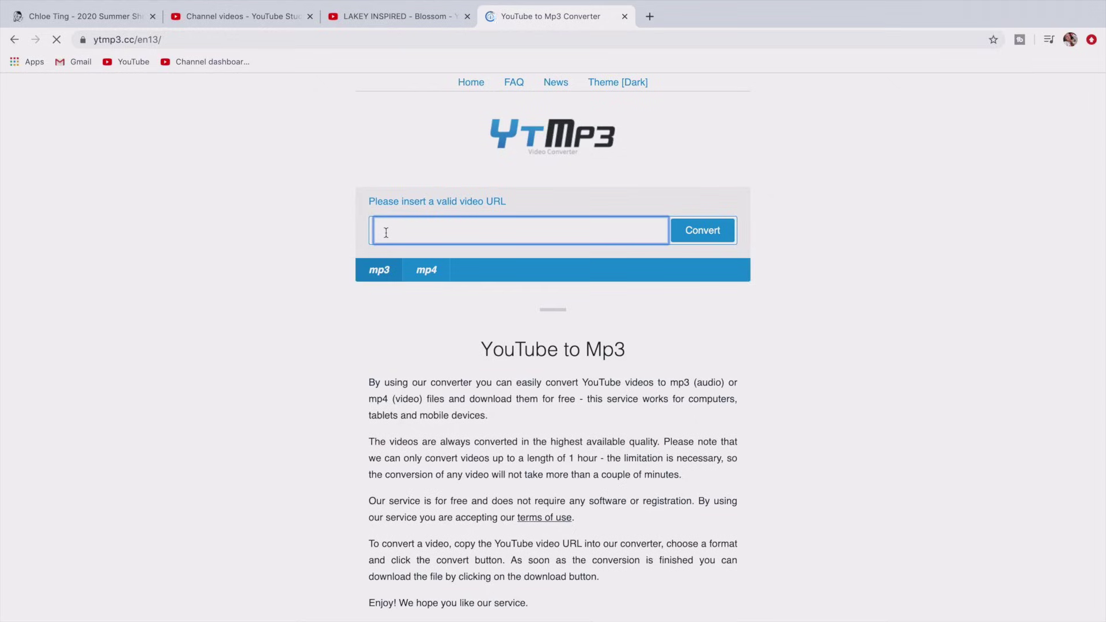
click(688, 226)
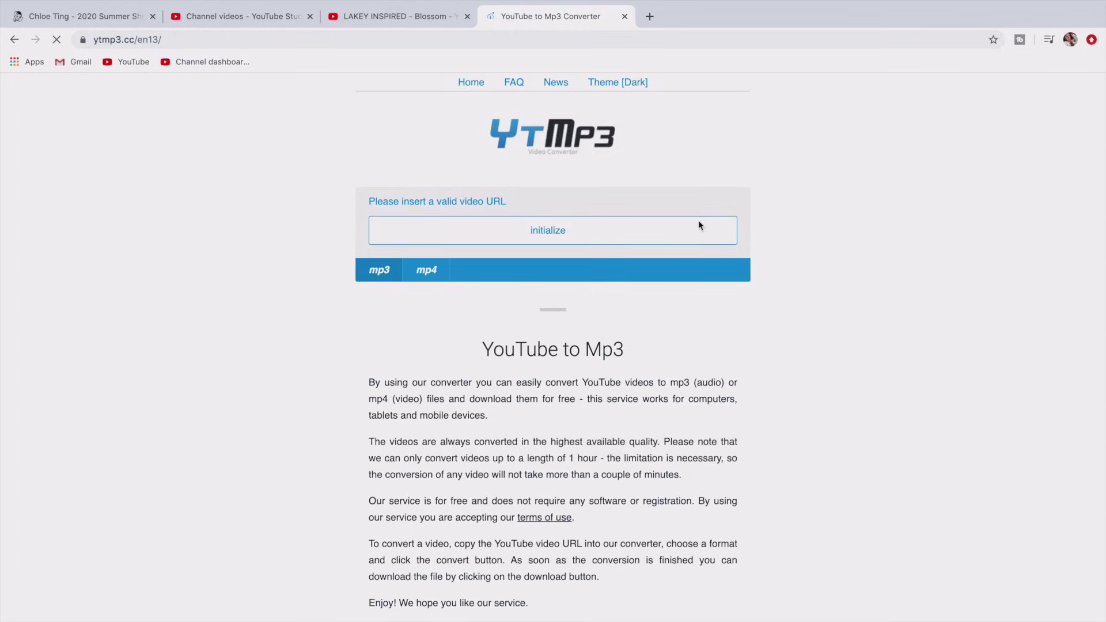
click(491, 231)
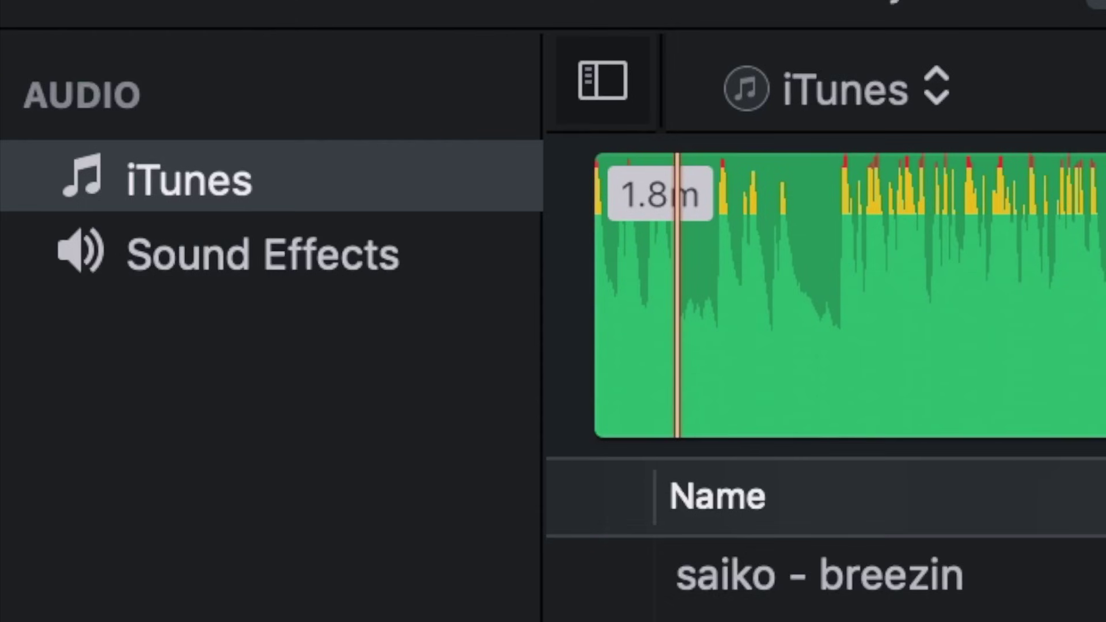
In iMovie, place the song "walk but in a garden" beneath the first yellow-shirt clip and fade in its start.
drag(177, 200, 492, 596)
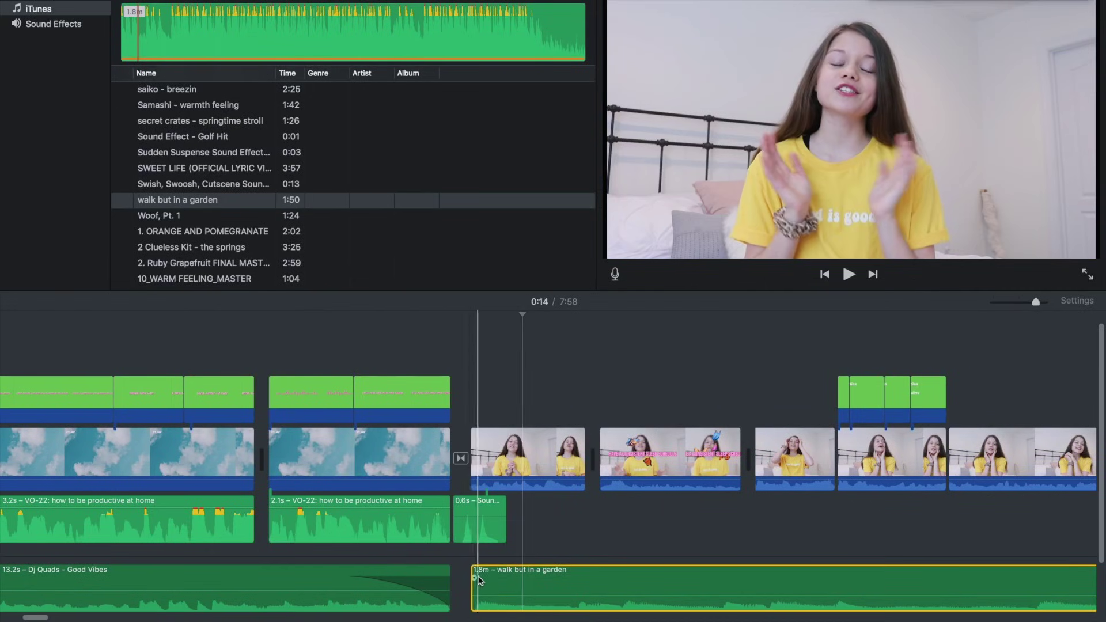
drag(485, 576, 583, 576)
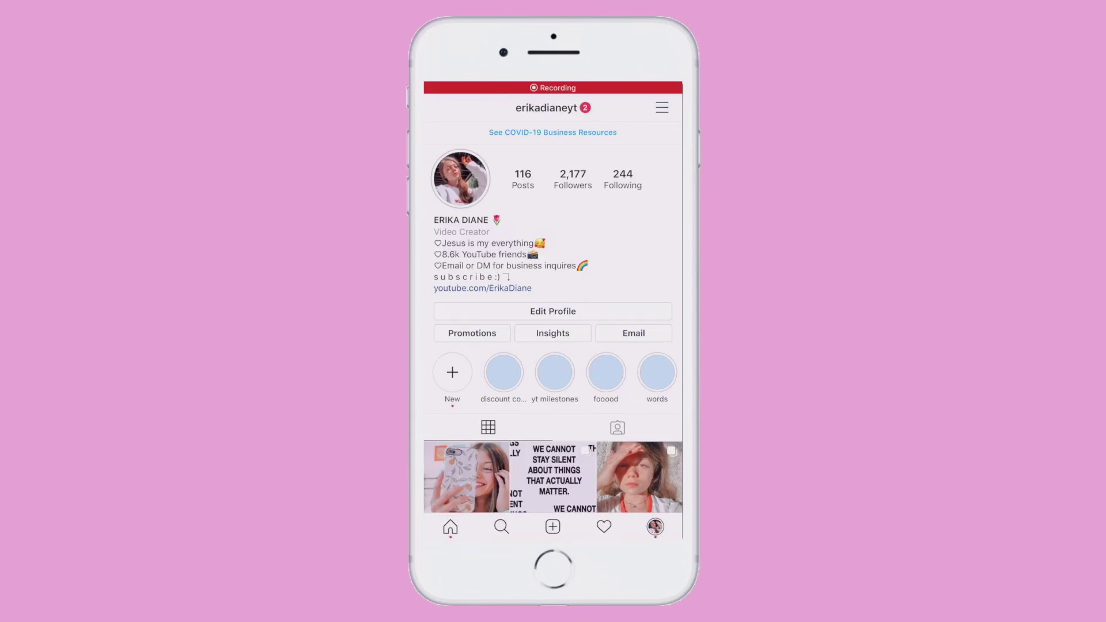
scroll(552, 345, down, 3)
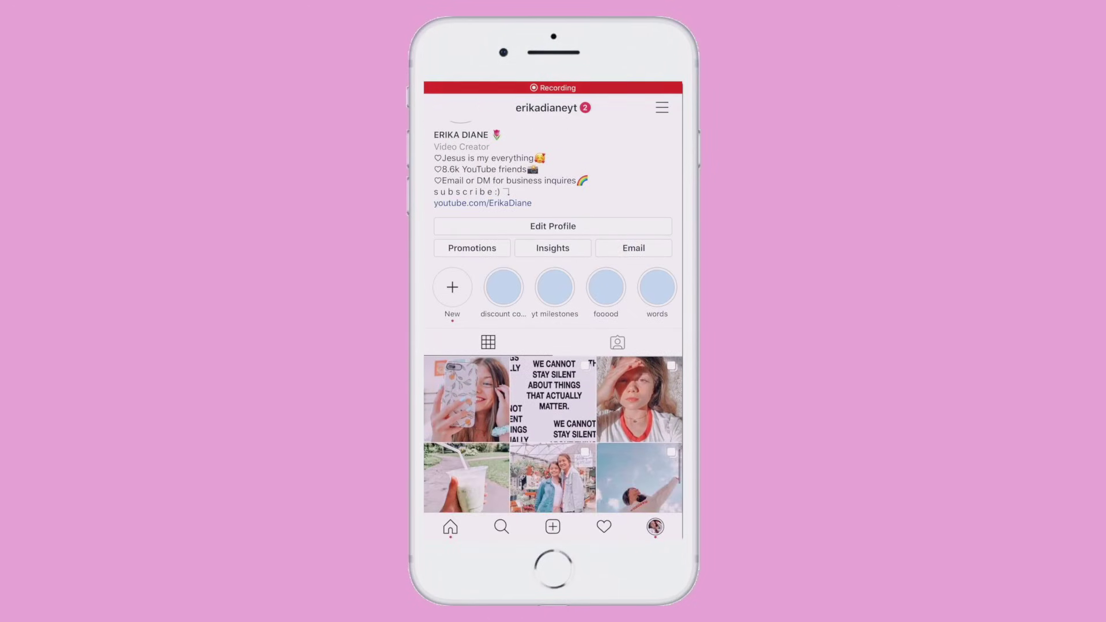
scroll(553, 346, down, 4)
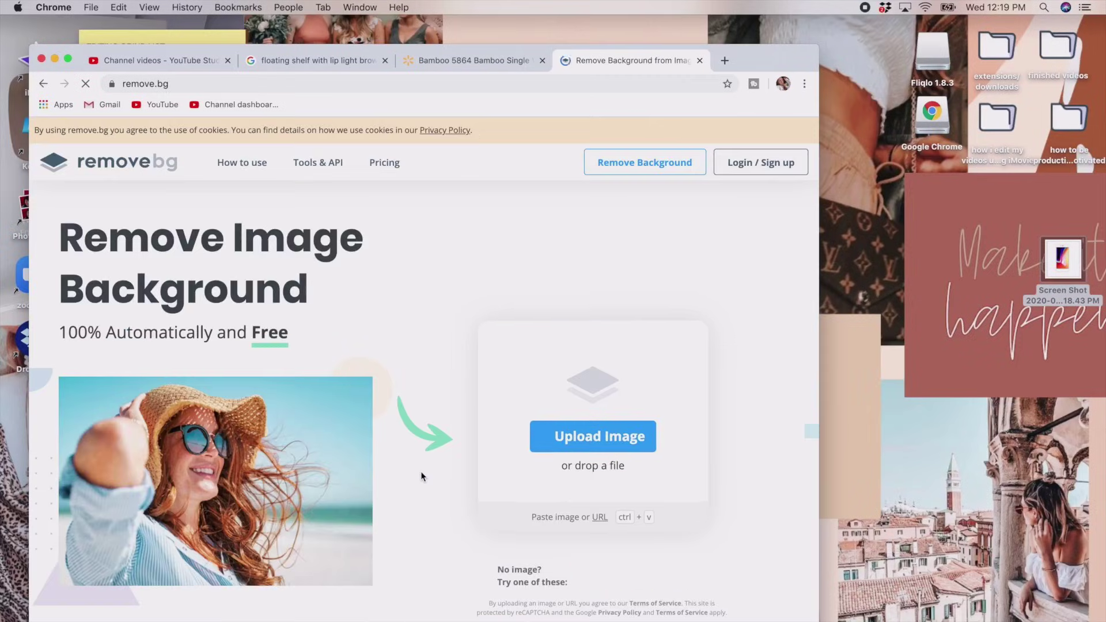
Remove the background from the desktop's phone screenshot with remove.bg and switch to the green clip project in iMovie.
drag(1062, 259, 560, 379)
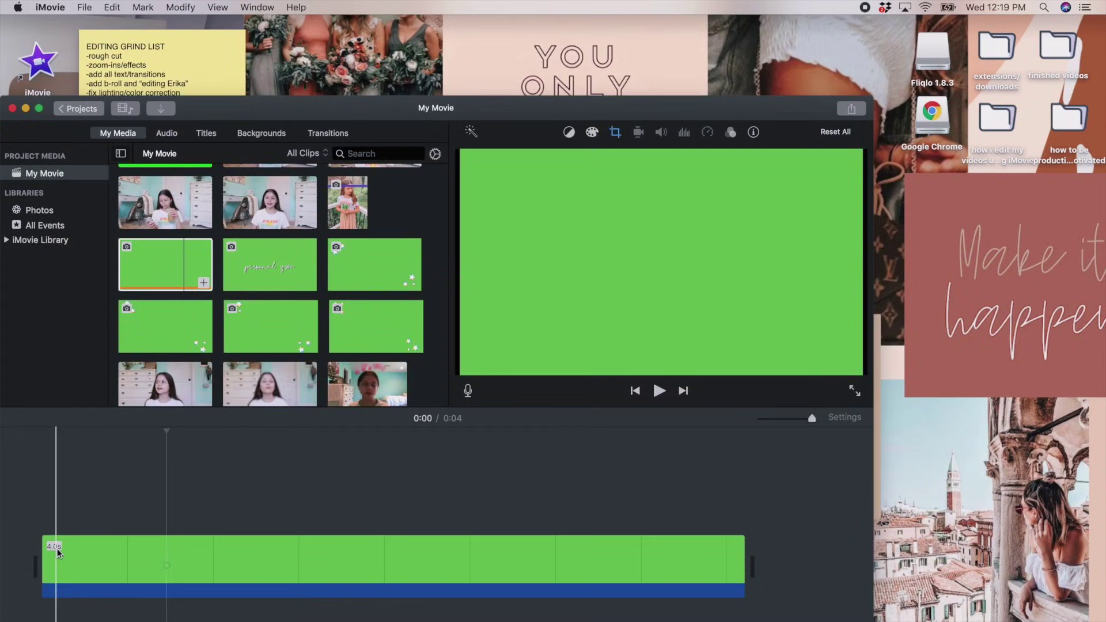
click(58, 553)
click(29, 523)
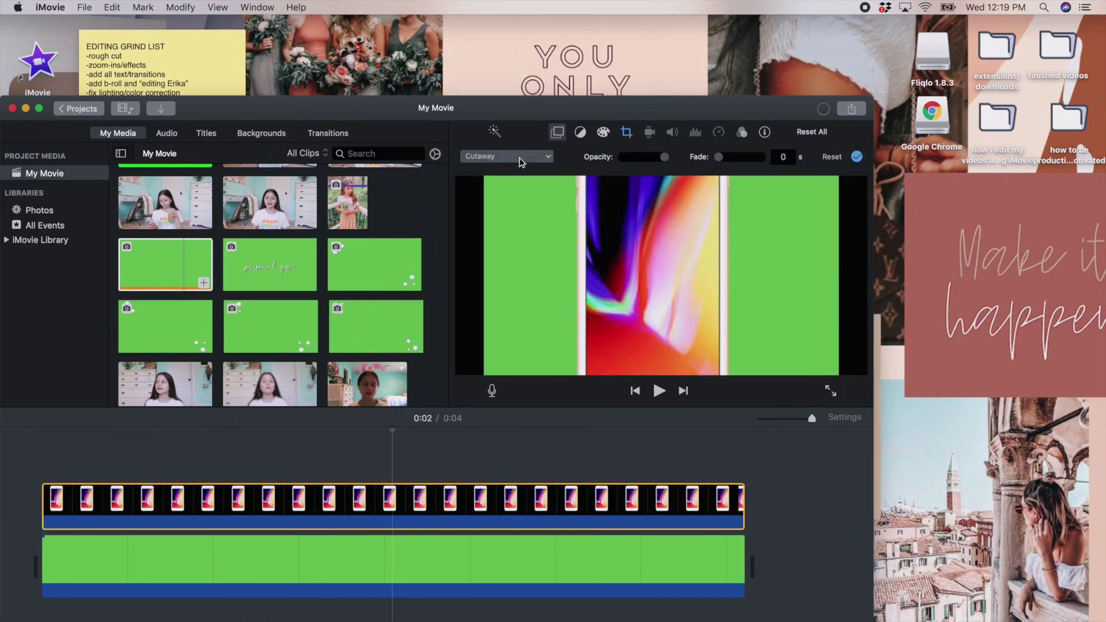
Set the phone overlay to Picture in Picture with Fit cropping and a 0 s dissolve, enlarged on the right side of the green frame.
click(522, 154)
click(517, 203)
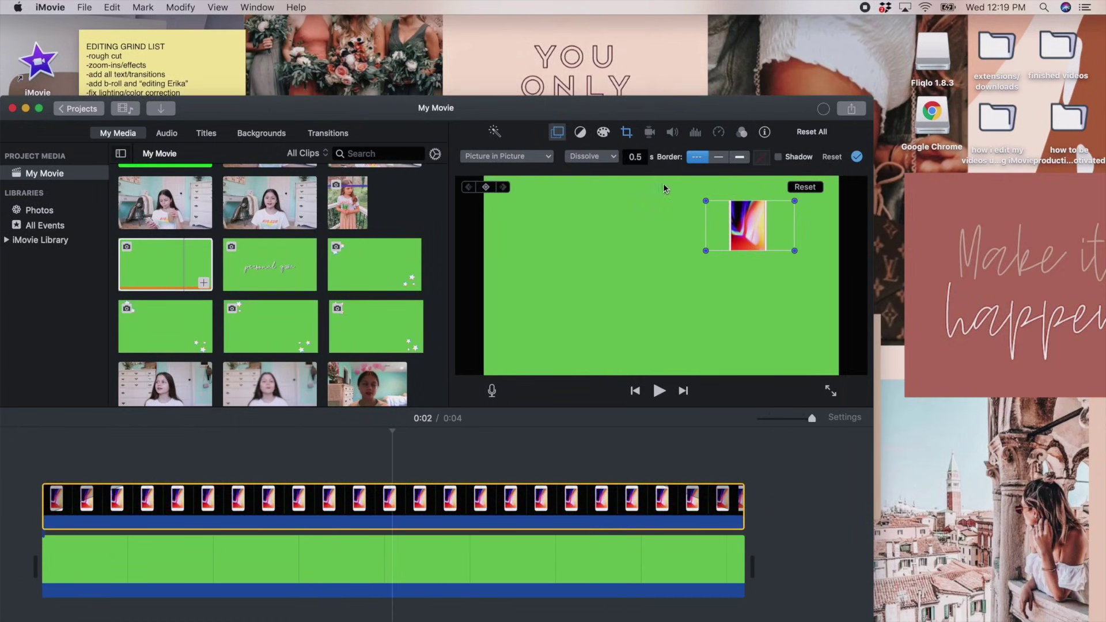
click(629, 133)
click(489, 161)
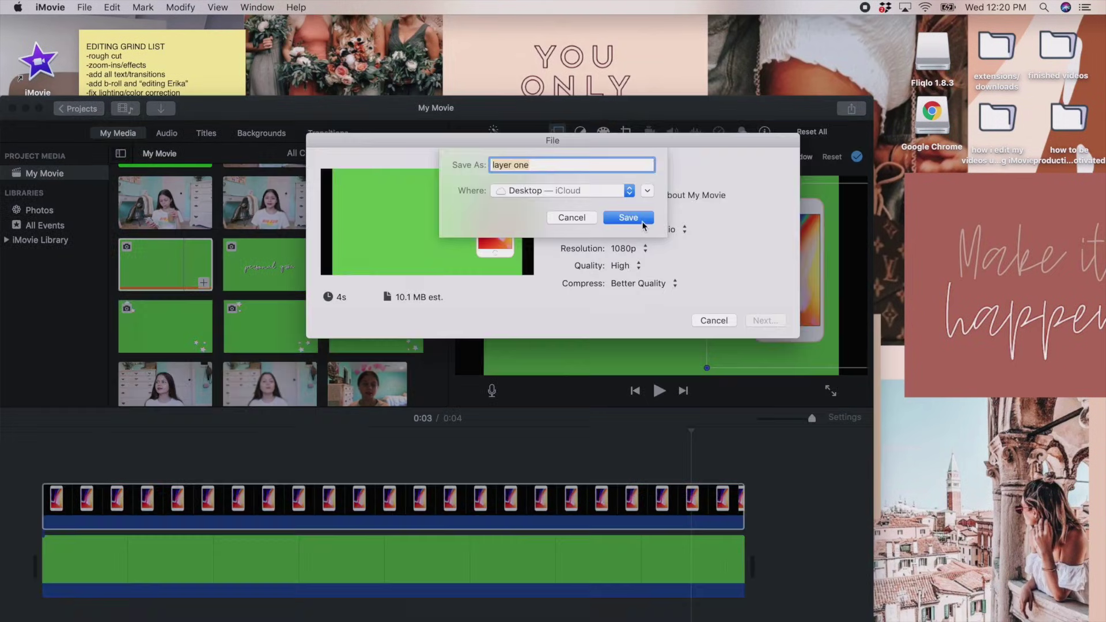
click(589, 201)
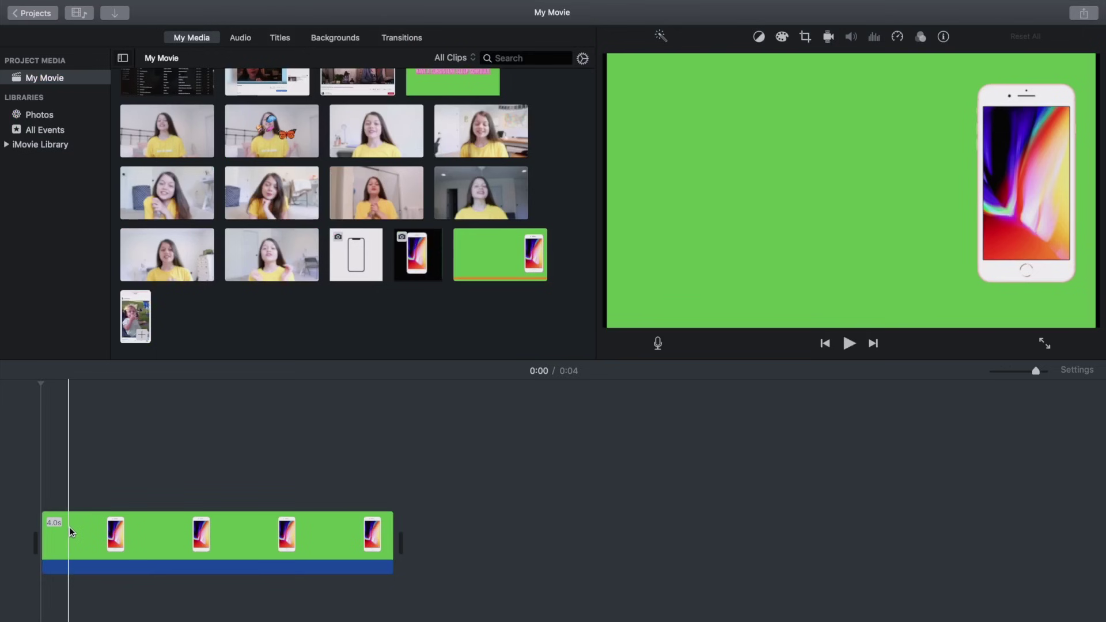
Copy the 4-second green-screen phone clip and paste it repeatedly until the timeline is about one minute long.
click(72, 530)
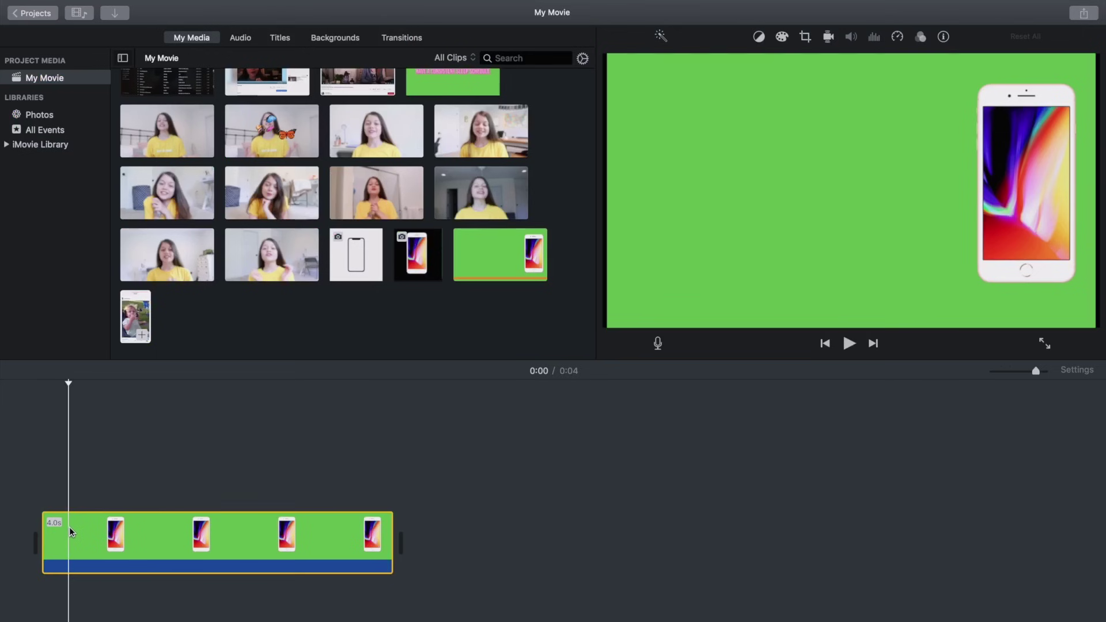
right_click(71, 531)
click(91, 529)
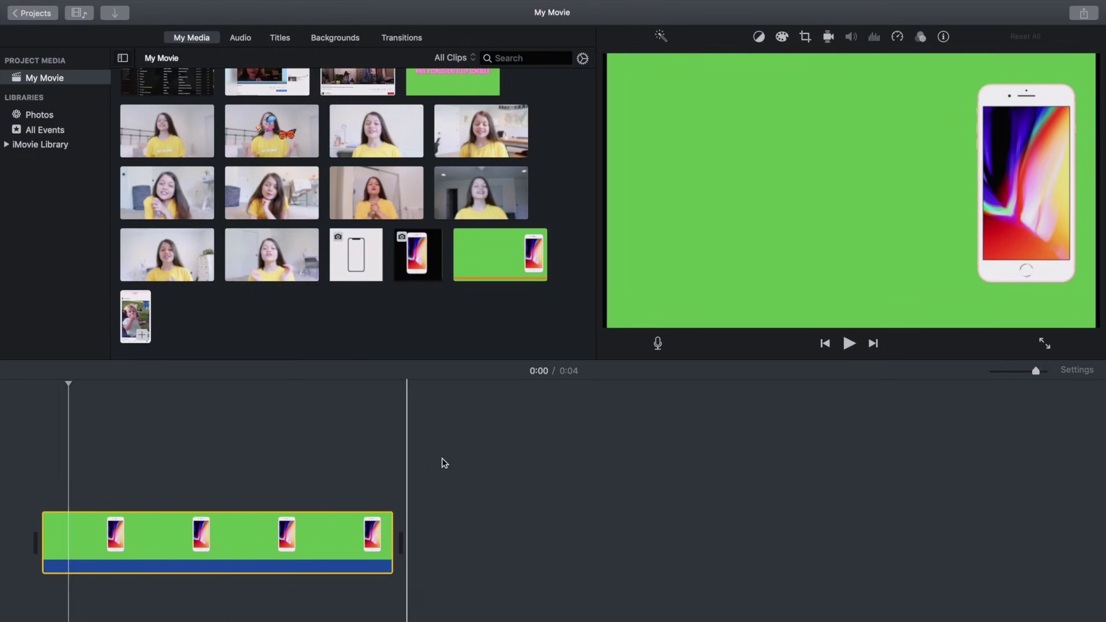
key(super+v)
key(super+v)
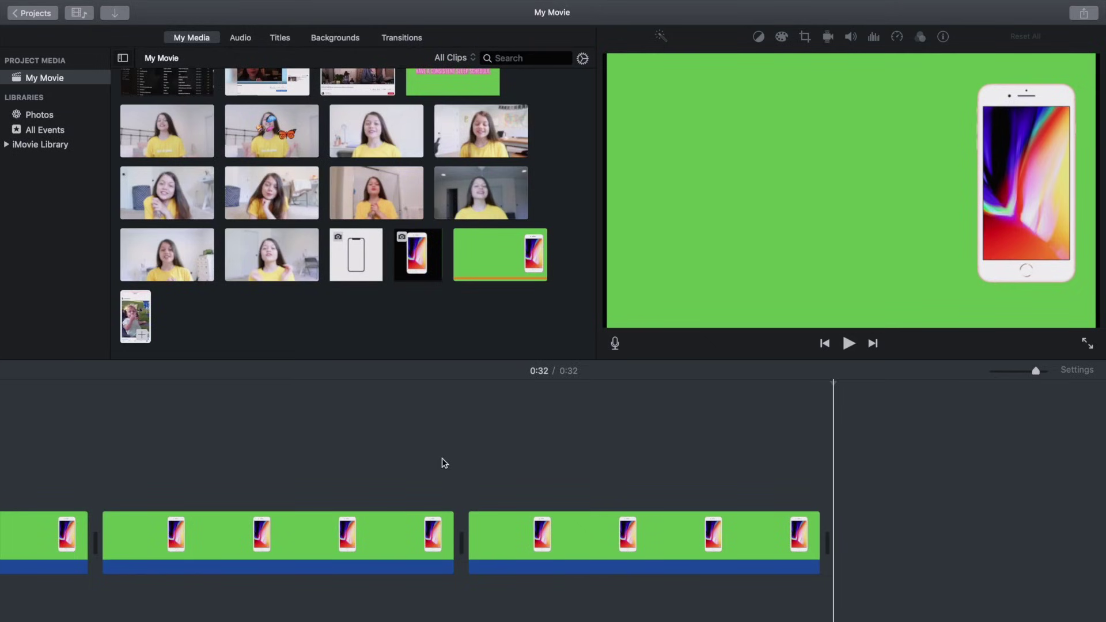
key(super+v)
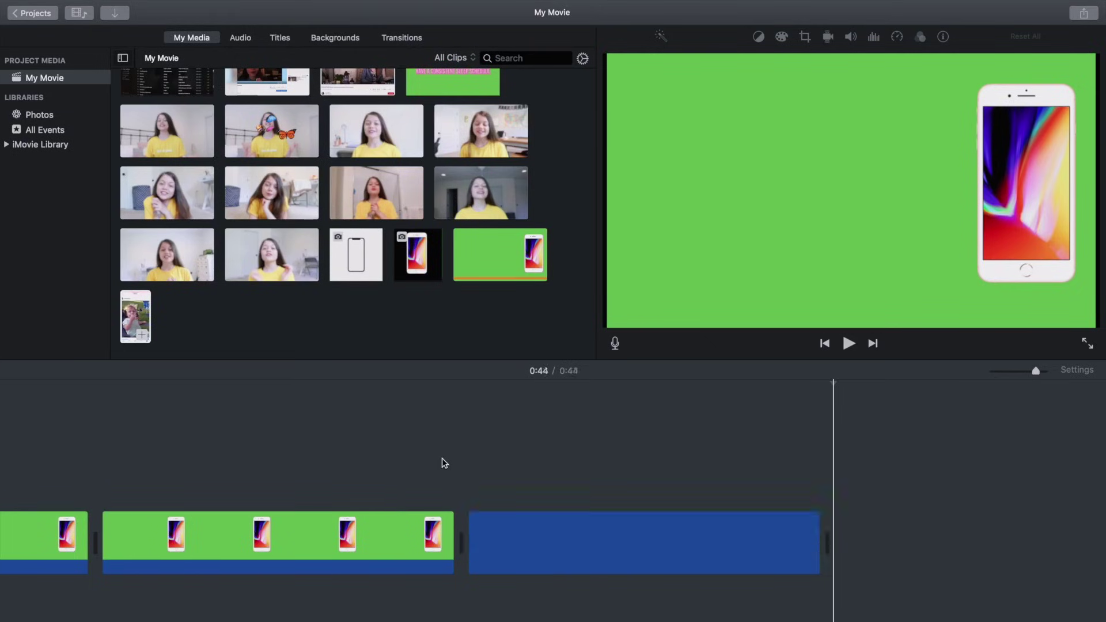
Place the phone screen recording above the green-screen phone clips at the start of the timeline.
drag(138, 335, 40, 474)
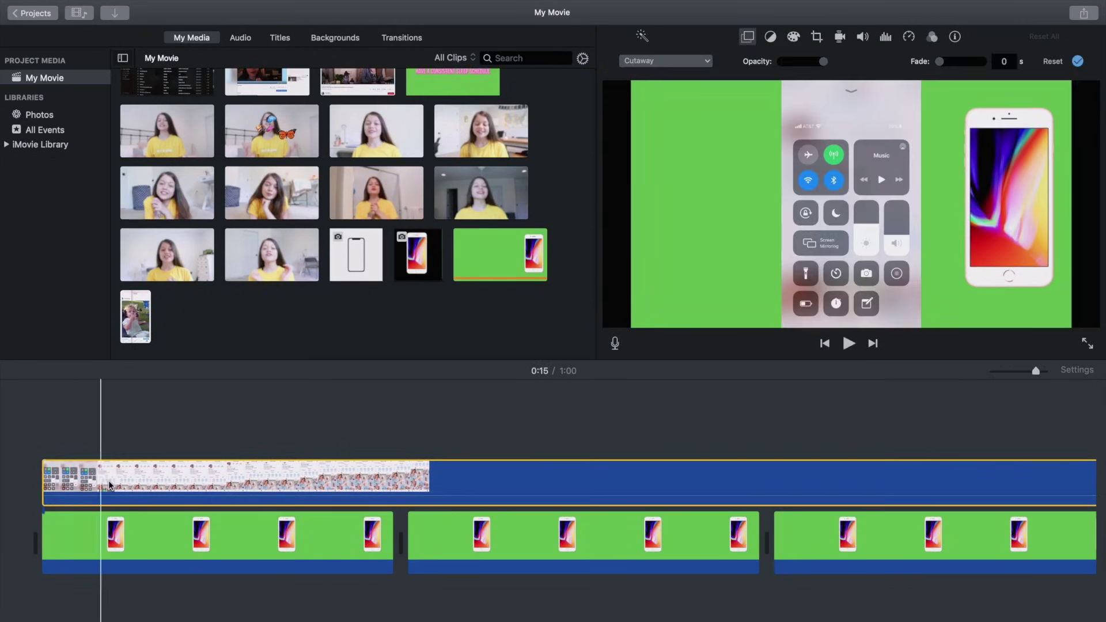
Set the phone recording to Picture in Picture with a 0 s dissolve, resize it inside the phone frame and preview it.
click(684, 63)
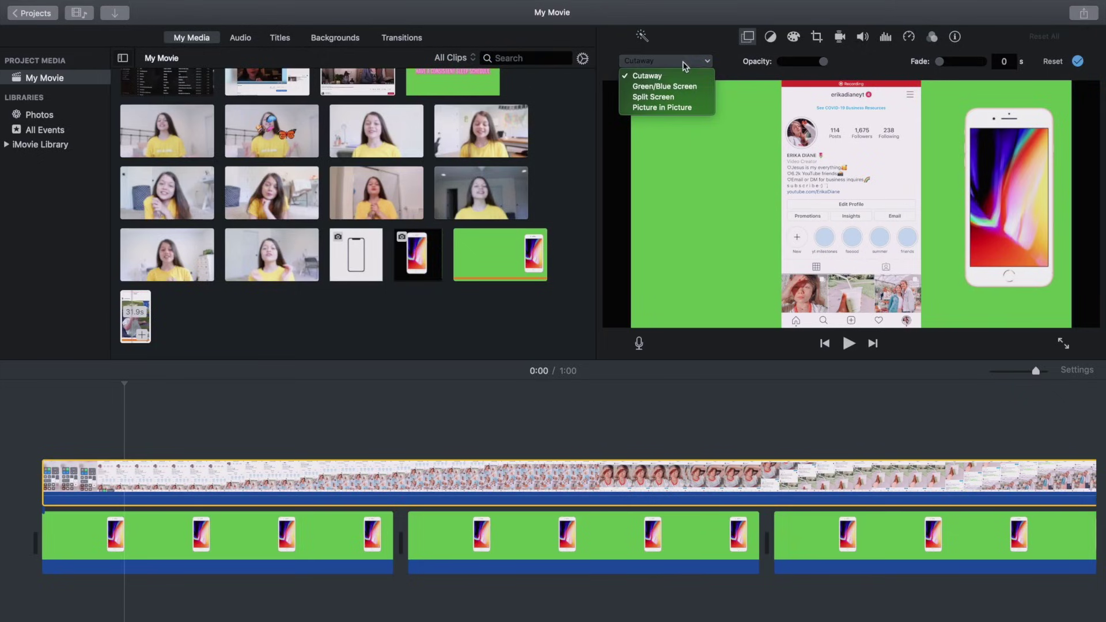
click(671, 107)
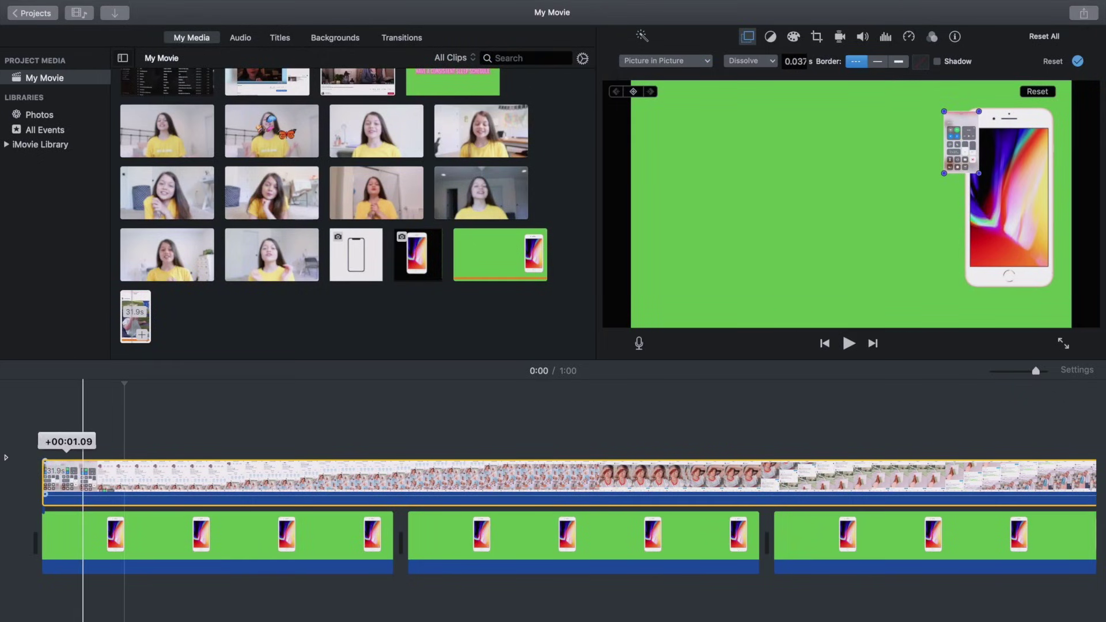
drag(6, 457, 3, 458)
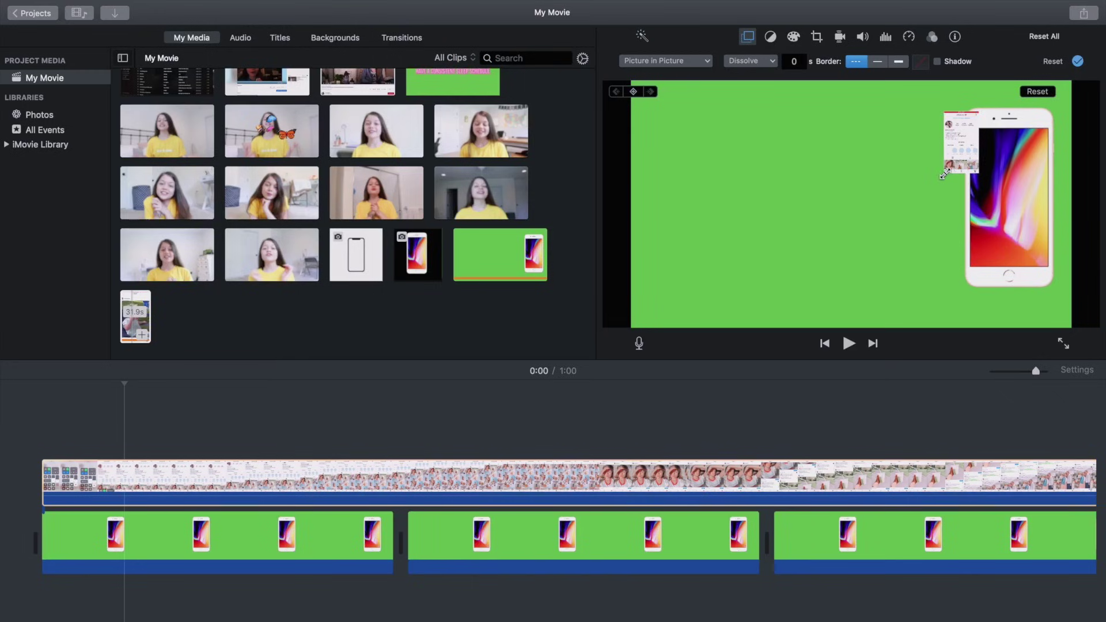
drag(945, 174, 896, 251)
drag(910, 196, 978, 211)
drag(971, 265, 982, 233)
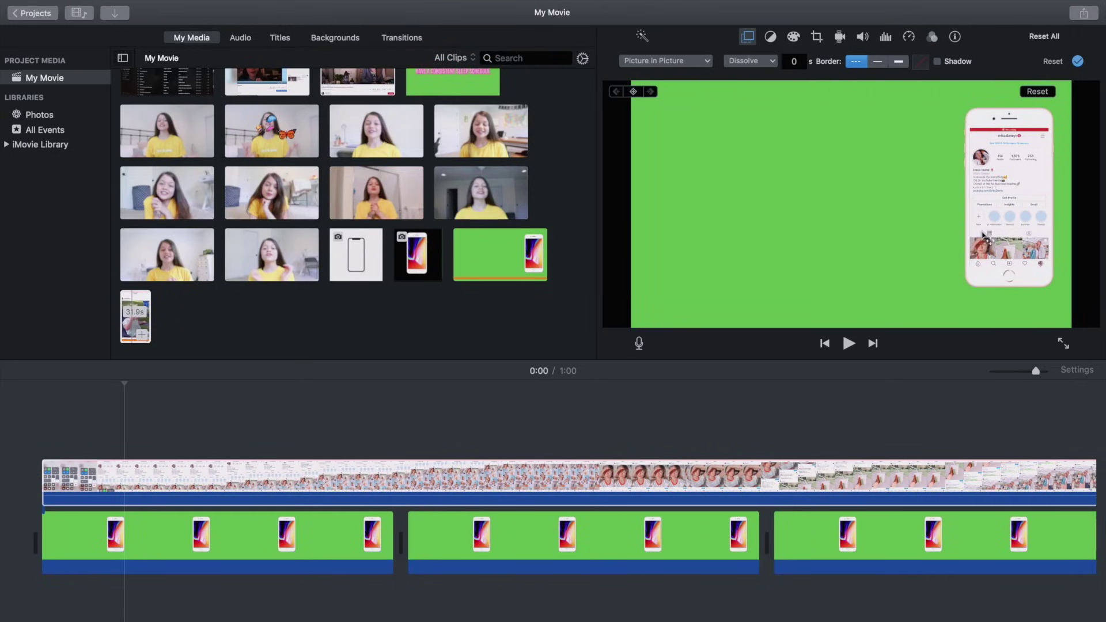
click(45, 478)
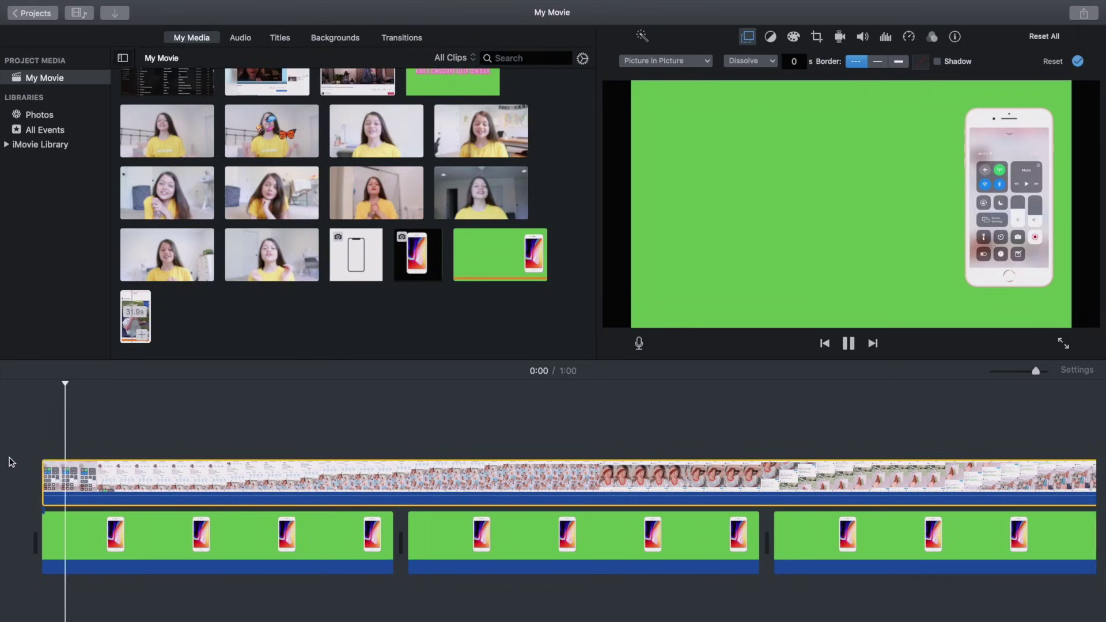
key(space)
key(space)
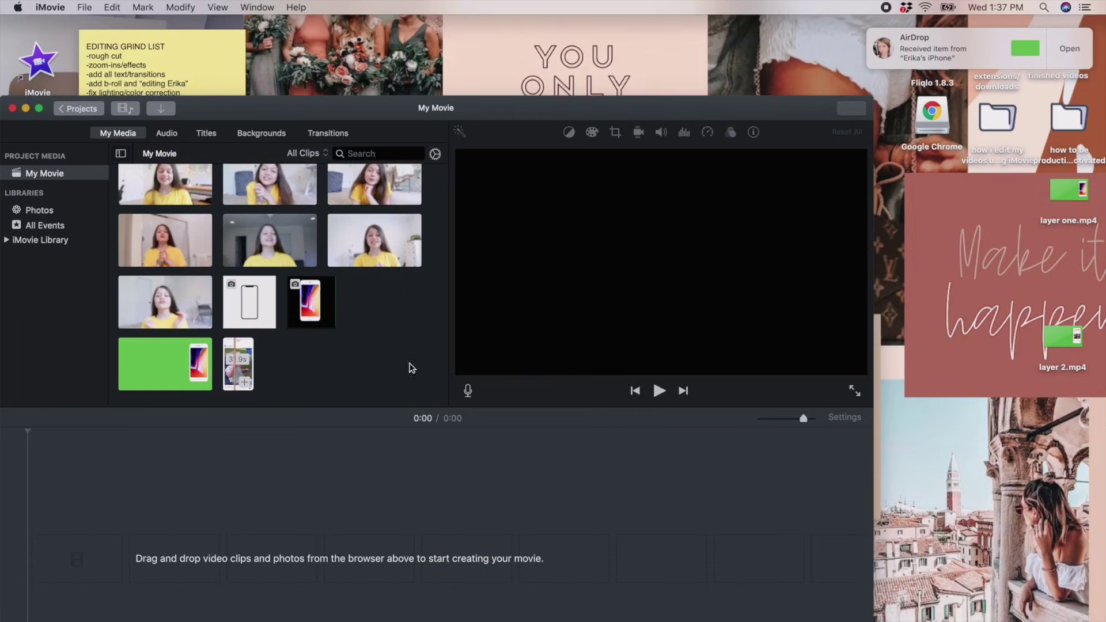
Place layer 2.mp4 in the empty timeline and lay the newest green Downloads JPEG above it across its full length.
drag(737, 447, 228, 570)
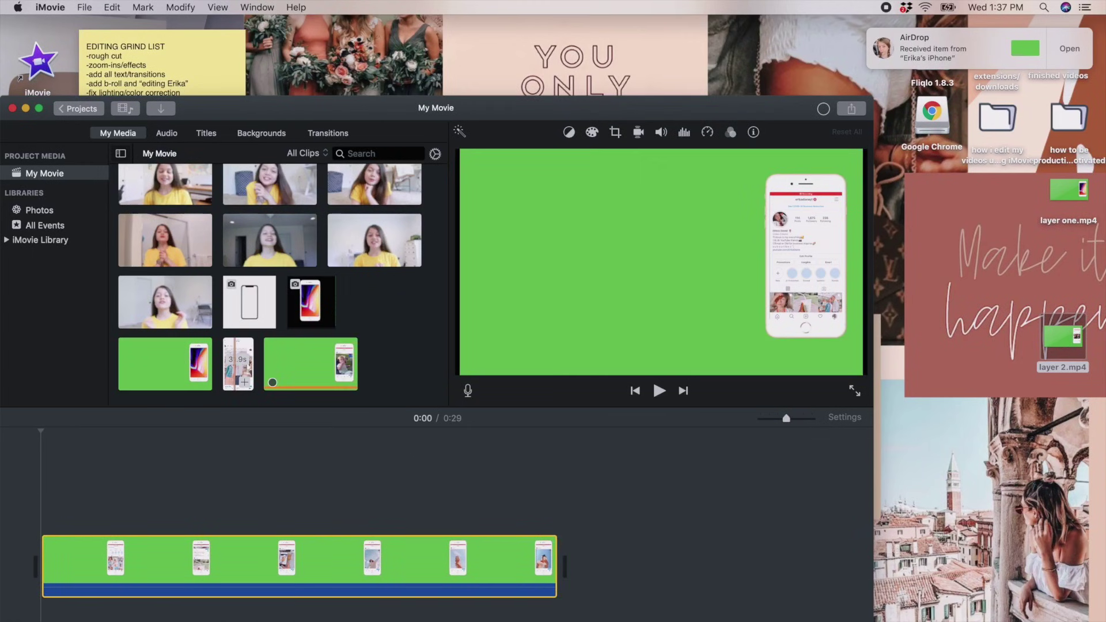
click(952, 621)
scroll(632, 454, down, 10)
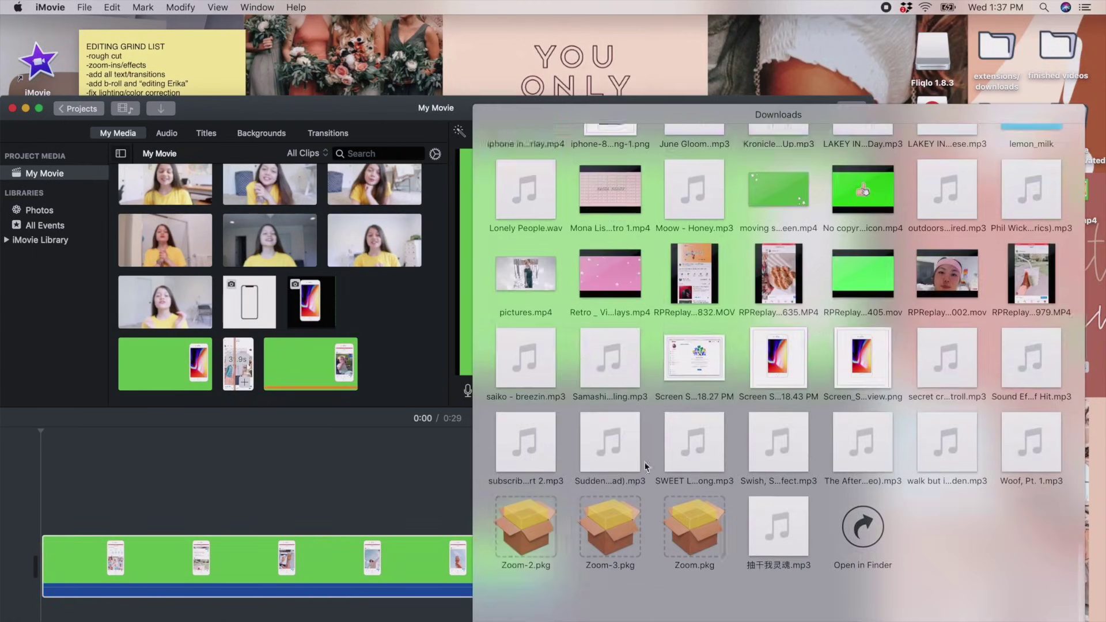
click(862, 571)
click(446, 172)
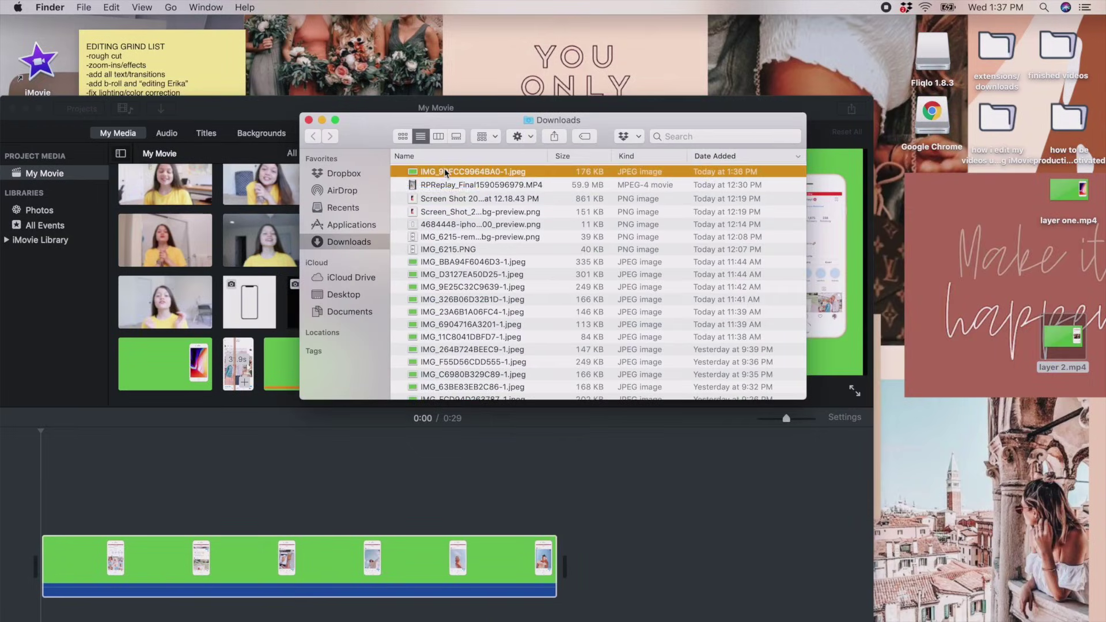
drag(244, 328, 565, 502)
click(539, 501)
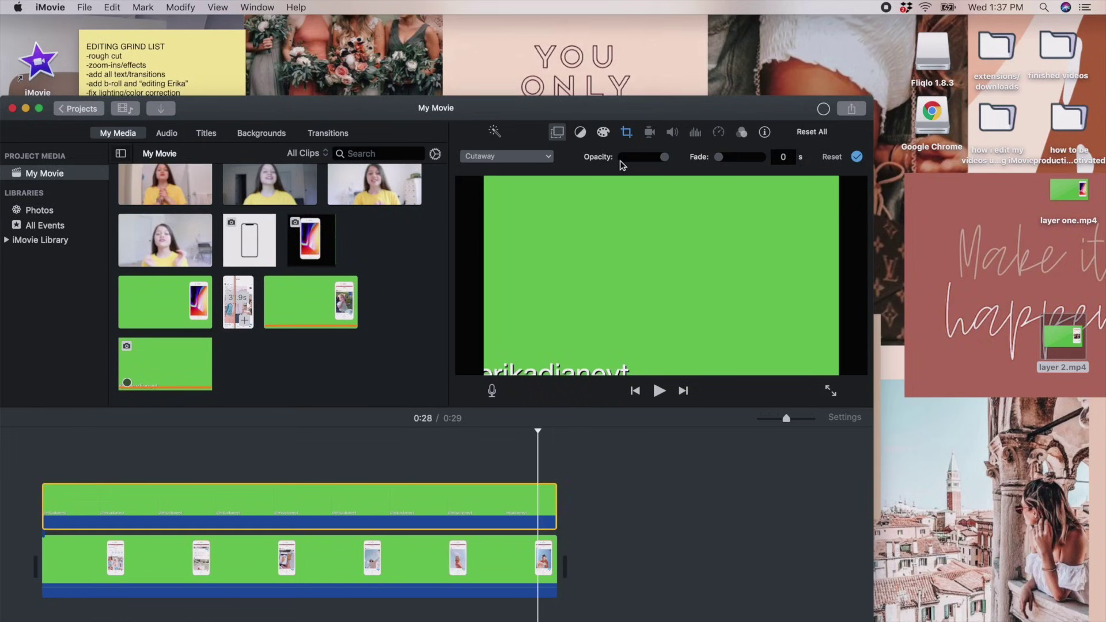
Set the green Instagram-handle image to Fit cropping and make it a Picture in Picture overlay.
click(626, 134)
click(496, 158)
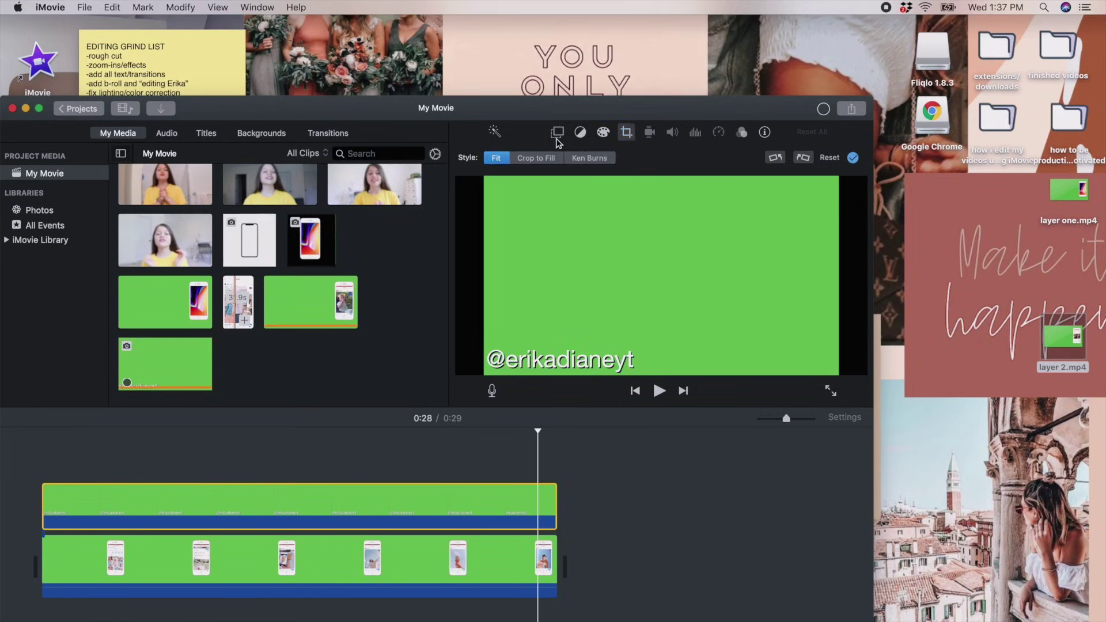
click(556, 132)
click(540, 158)
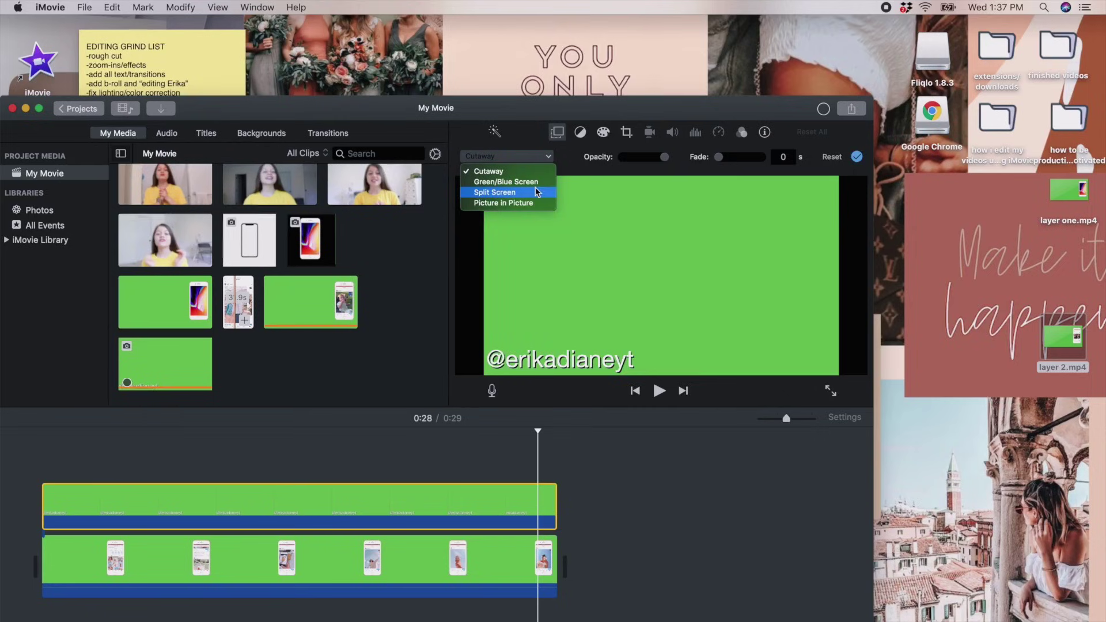
click(536, 203)
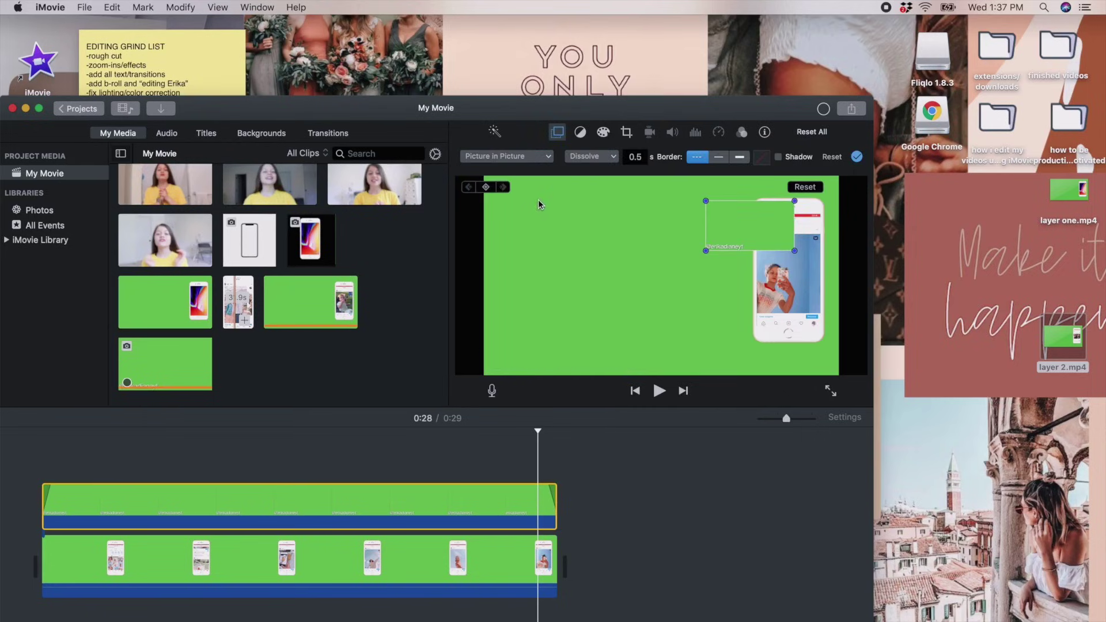
Enlarge the Instagram-handle overlay, move it so the handle sits just above the phone, and play the result.
drag(745, 233, 642, 278)
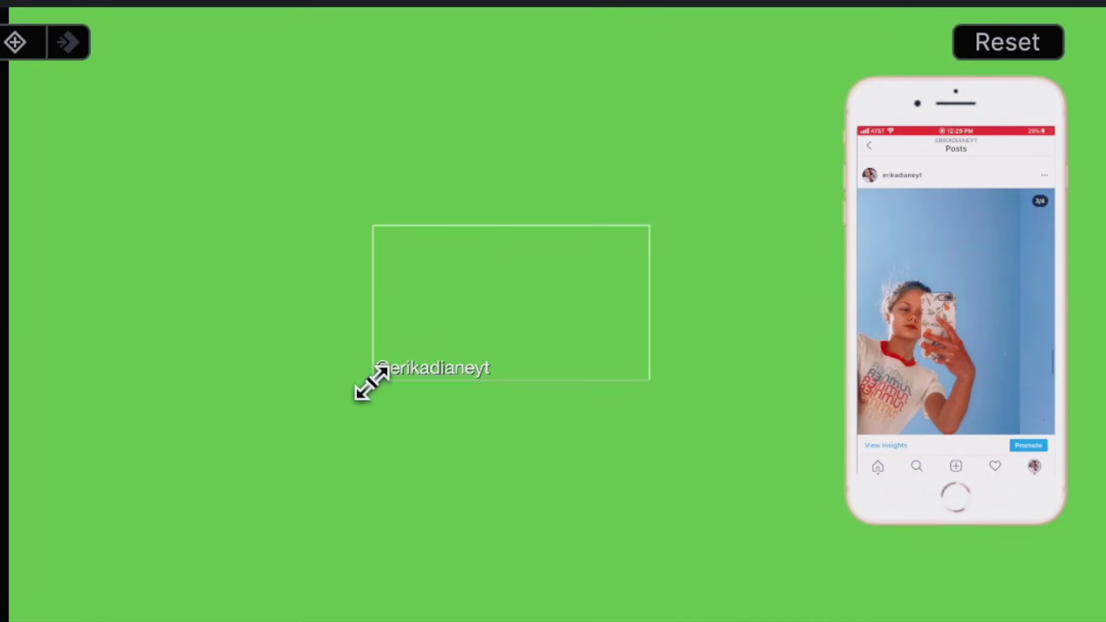
drag(372, 382, 148, 582)
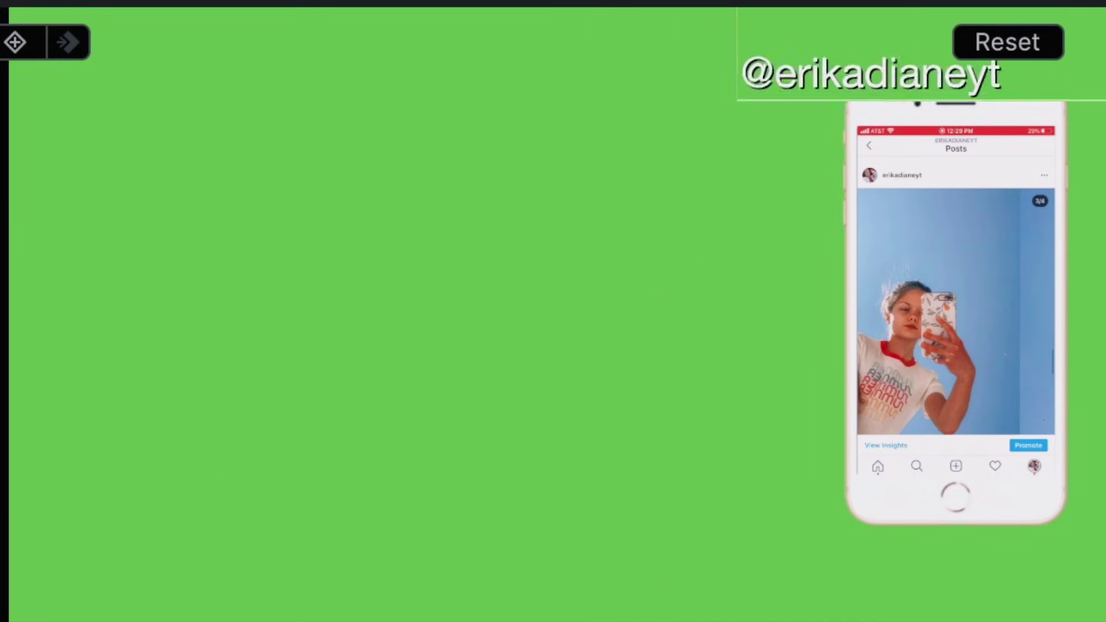
drag(869, 75, 947, 49)
drag(982, 8, 1005, 8)
drag(973, 62, 953, 45)
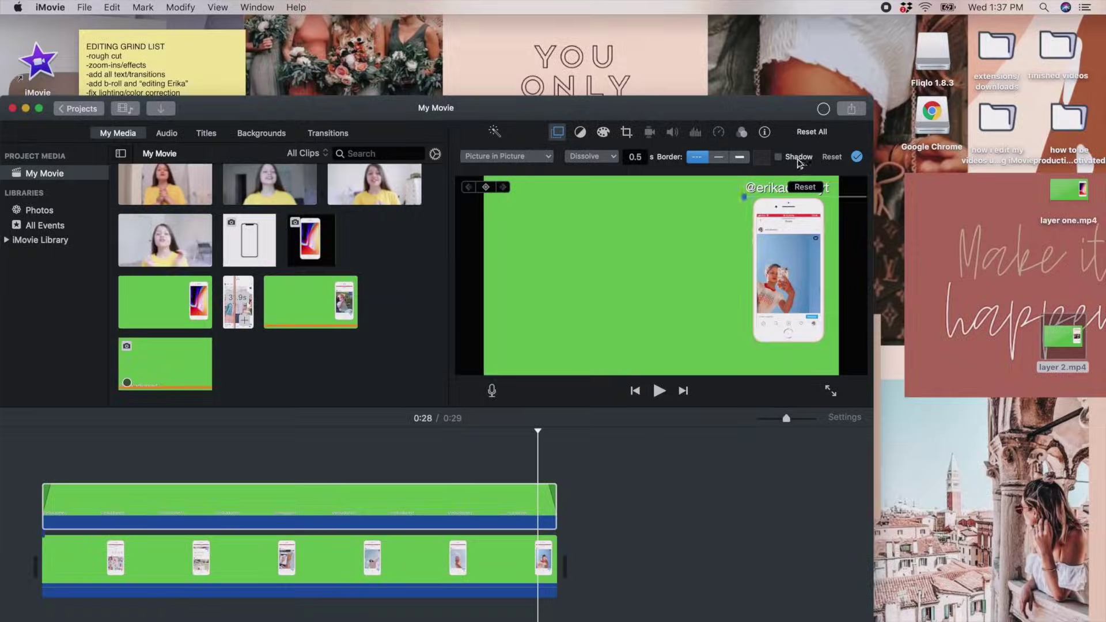
click(712, 532)
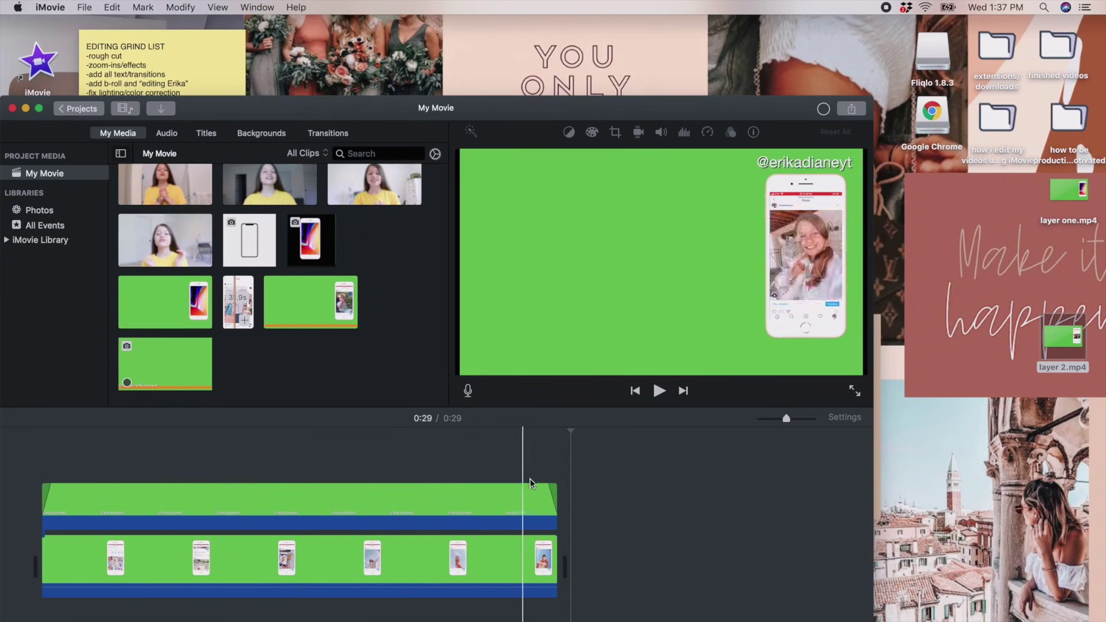
key(space)
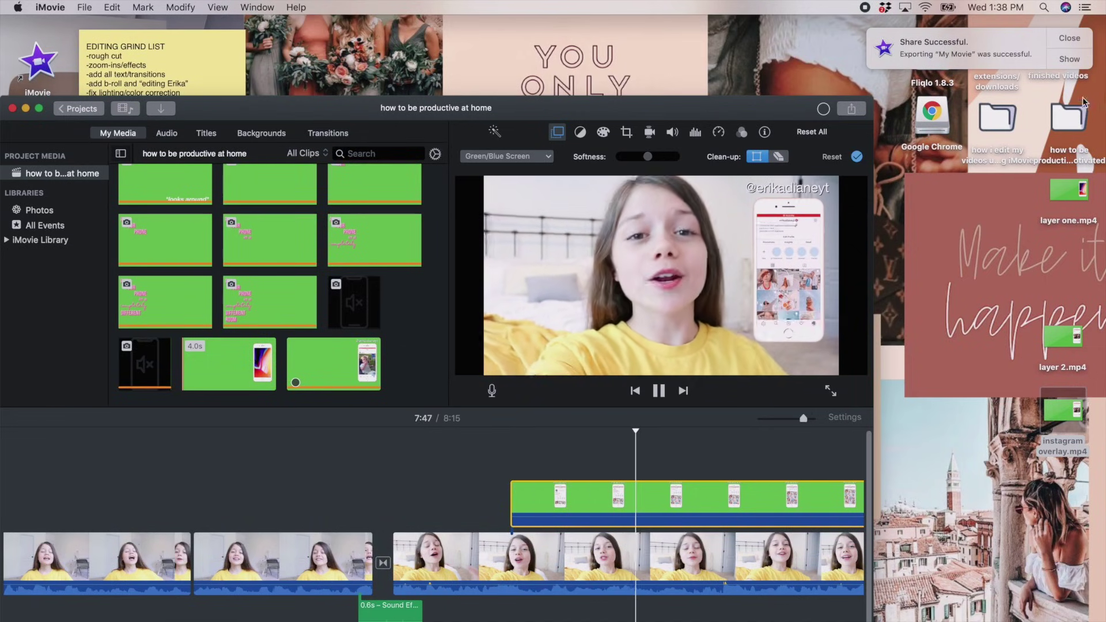
Dismiss the export notification and review the phone overlay and surrounding clips in the "productive and chill day in my life" project.
click(1070, 38)
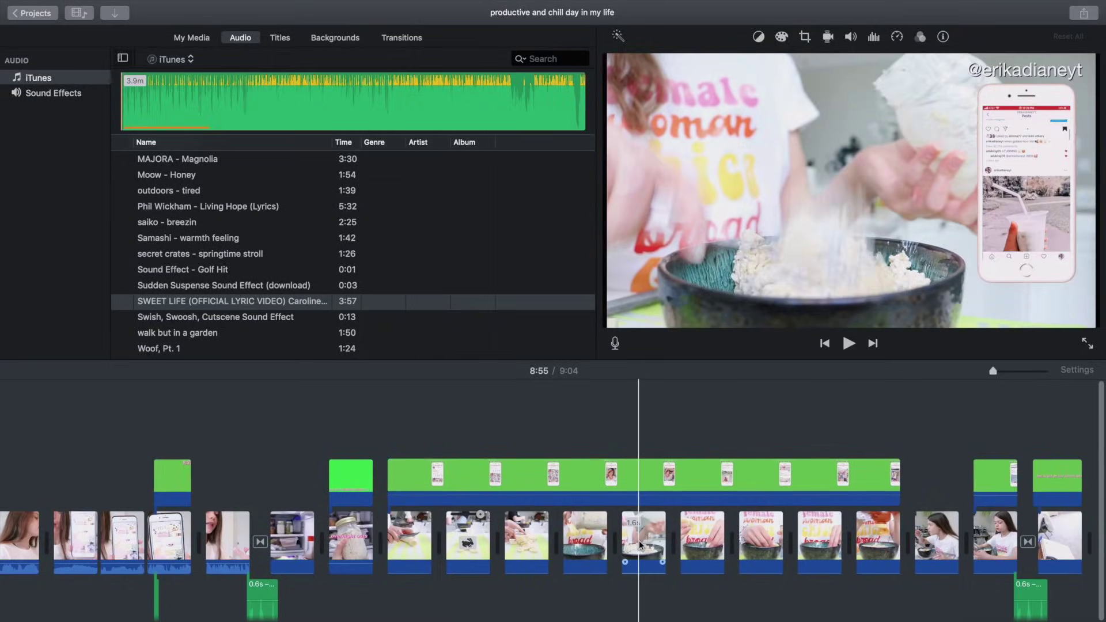
scroll(649, 544, right, 10)
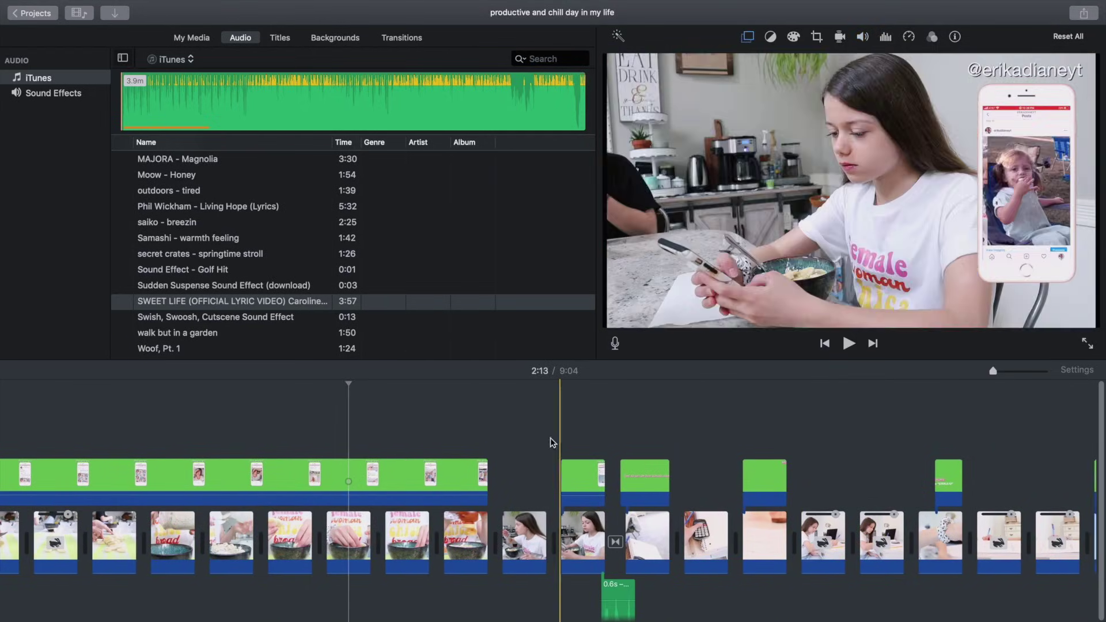
scroll(562, 501, right, 6)
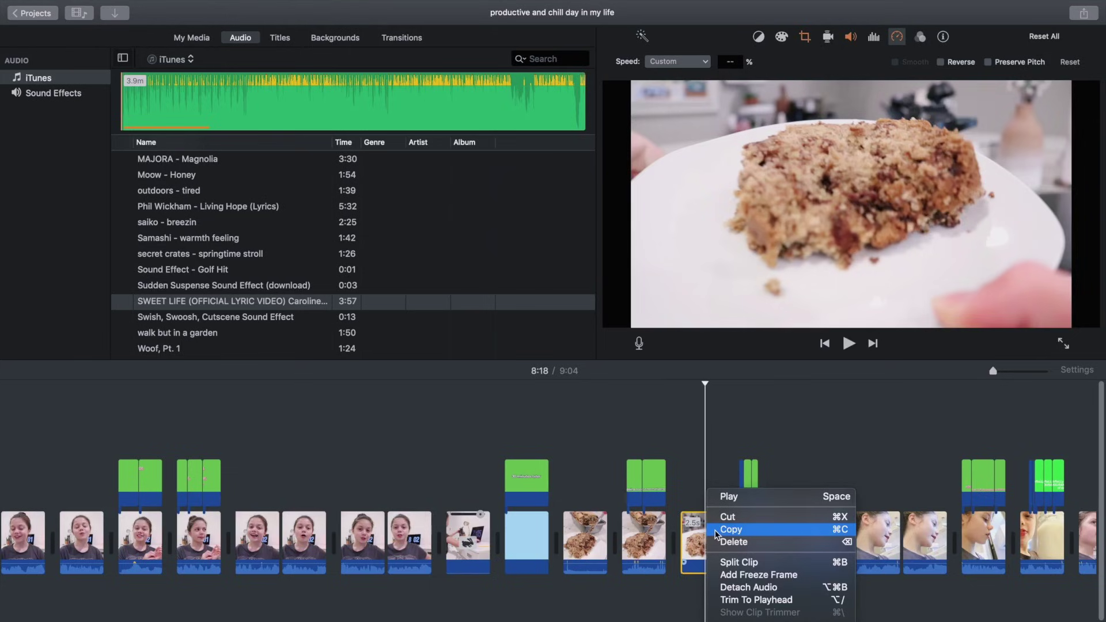
click(670, 596)
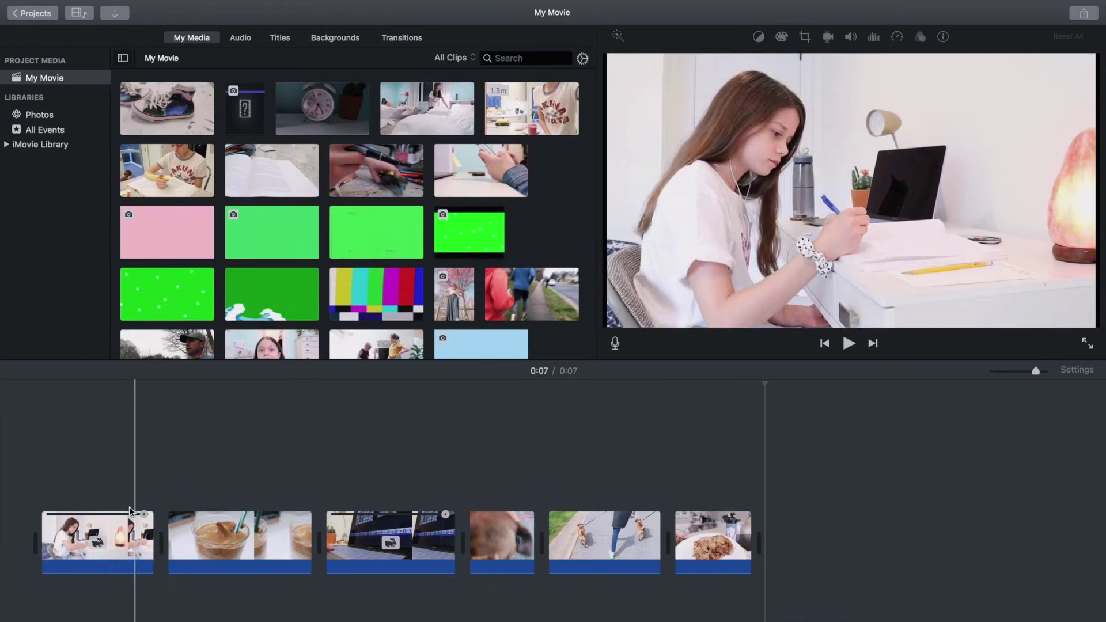
key(space)
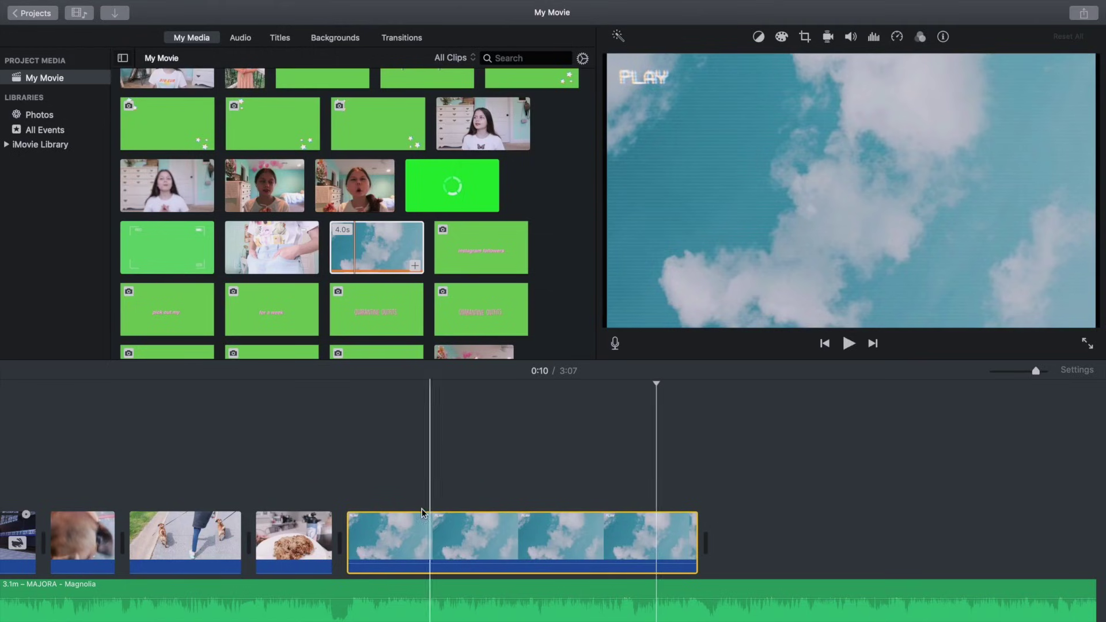
Split the sky clip at the playhead and trim the first title overlay above it to a brief flash.
key(super+b)
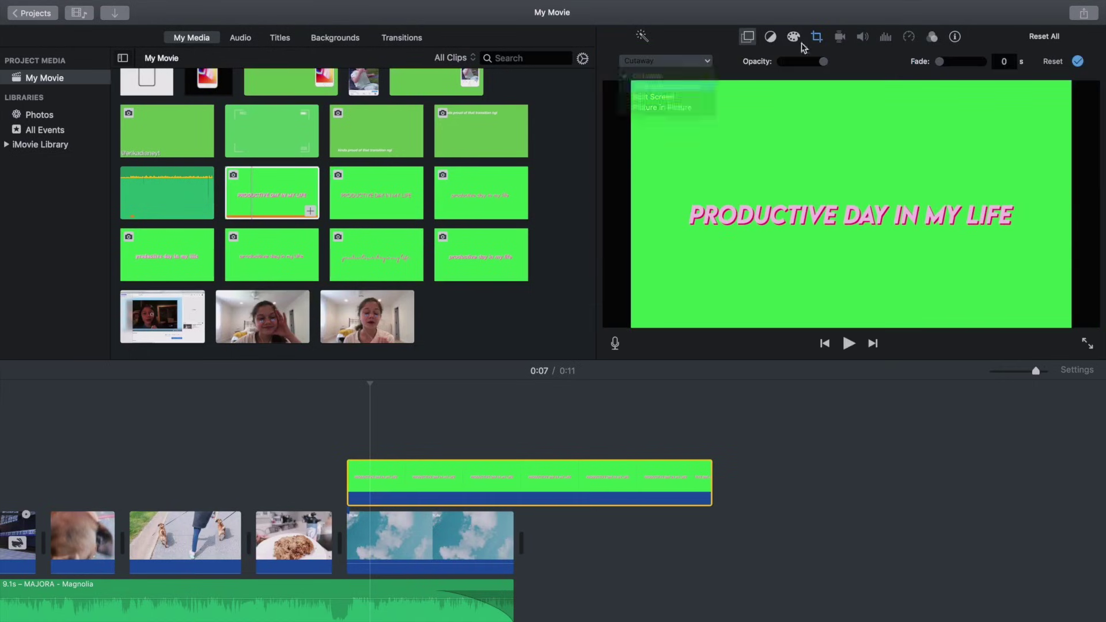
drag(711, 486, 376, 486)
Add the second green title image right after the first with Fit cropping and trim it to a brief flash.
drag(376, 194, 387, 483)
click(400, 482)
click(816, 36)
click(652, 61)
drag(741, 486, 400, 486)
Add the third title image as a Green/Blue Screen overlay with Fit cropping and trim it to a brief flash.
drag(450, 206, 415, 482)
click(746, 36)
click(688, 72)
click(816, 36)
click(654, 62)
drag(764, 476, 426, 495)
Add the fourth and fifth title images in sequence above the sky clip, fitting the fifth and trimming both to brief flashes.
drag(153, 255, 429, 484)
click(747, 37)
drag(790, 474, 455, 484)
drag(271, 255, 458, 478)
click(654, 63)
click(816, 36)
click(654, 62)
drag(819, 484, 481, 494)
Add the sixth title image, trim it to a brief flash, and set it to Green/Blue Screen with Fit cropping.
drag(353, 255, 483, 477)
drag(848, 484, 508, 485)
click(654, 62)
click(696, 87)
click(816, 36)
click(655, 62)
Add the seventh title image, trim it and extend the sky clip to match its end, and play the sequence.
drag(514, 539, 527, 539)
drag(458, 254, 509, 478)
drag(872, 484, 538, 486)
drag(526, 539, 538, 536)
key(space)
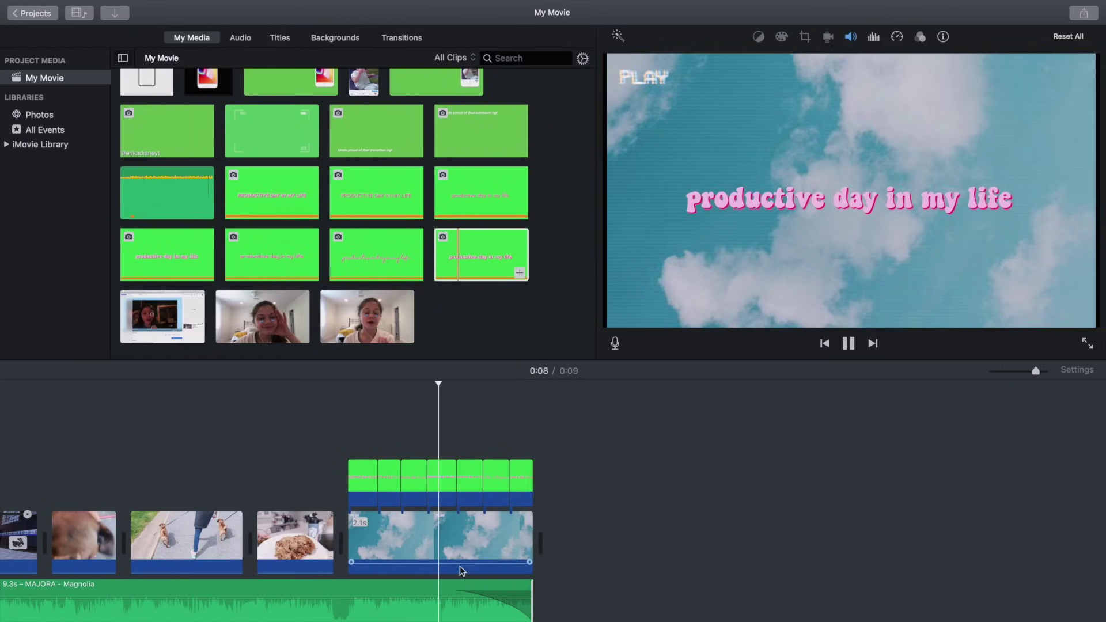
Set the last title overlay to Green/Blue Screen with Fit cropping.
click(518, 481)
click(747, 37)
click(665, 61)
click(665, 86)
click(816, 36)
click(654, 62)
Play the title sequence and extend the music track and last title slightly at the end of the movie.
key(space)
drag(539, 599, 550, 599)
drag(533, 476, 549, 477)
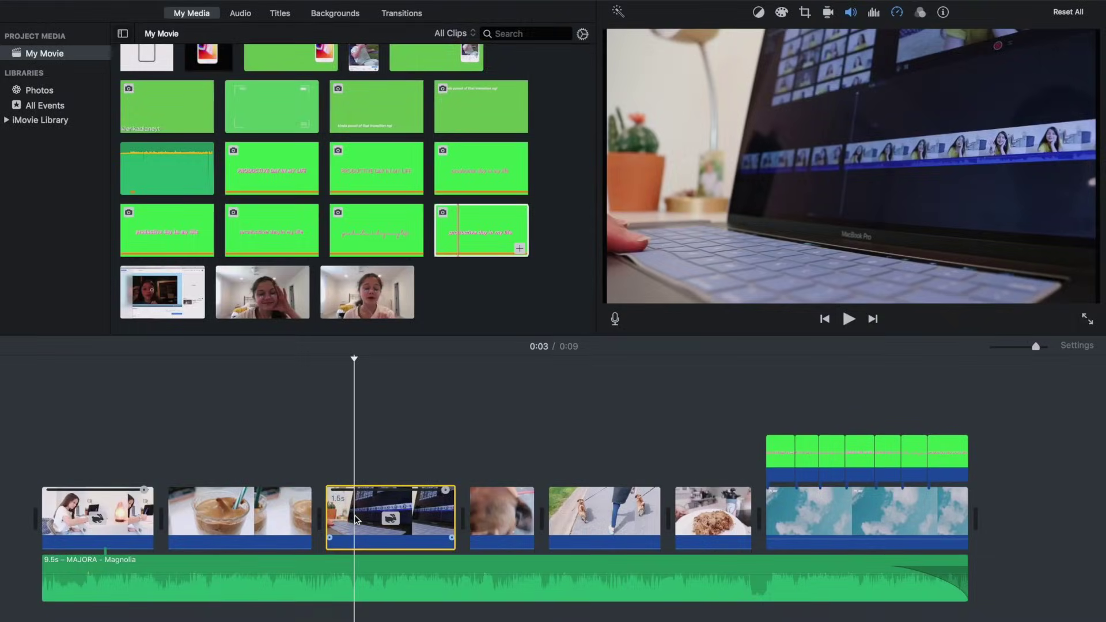
Copy the laptop clip and place the duplicate directly above the original in the timeline.
right_click(356, 519)
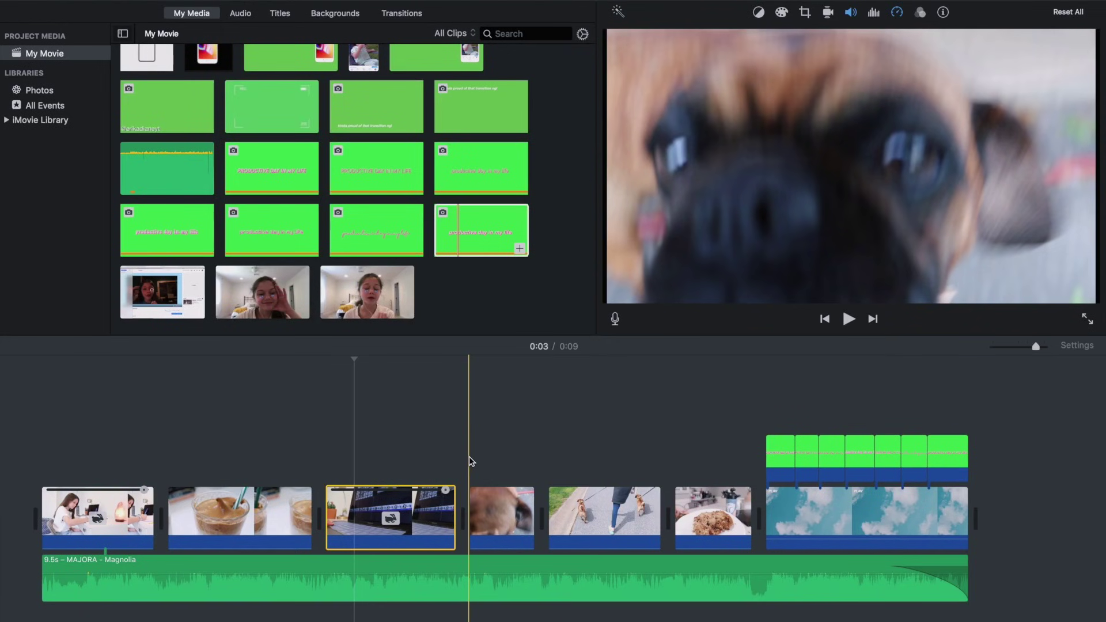
key(super+v)
drag(477, 507, 306, 455)
Set the upper laptop clip to Split Screen at the Left position with a 0.366 s slide and preview it.
click(747, 14)
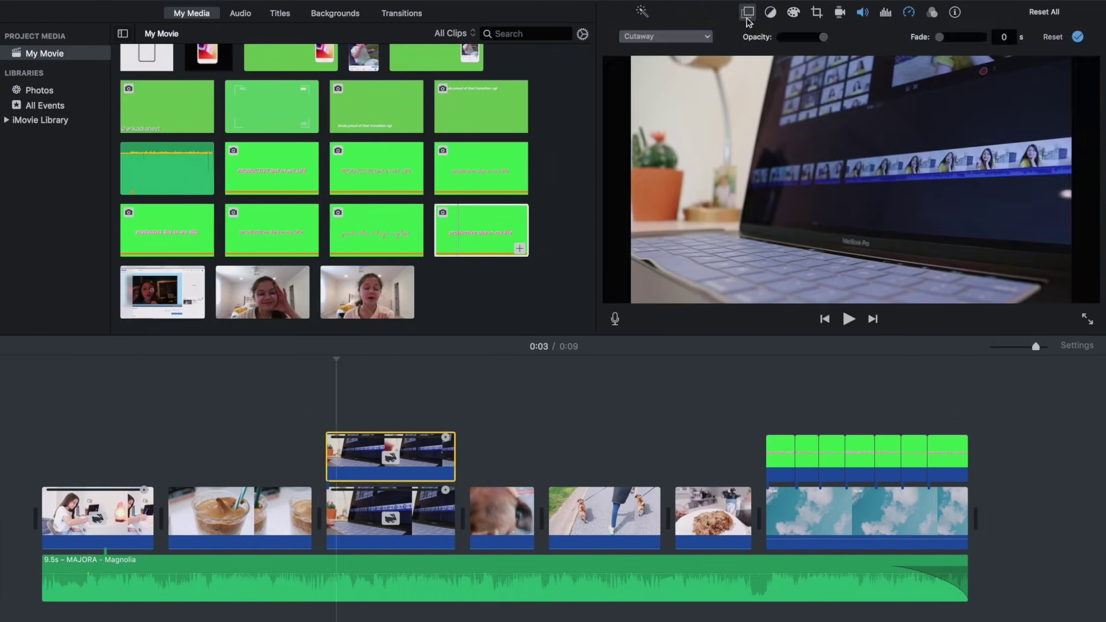
click(706, 37)
click(685, 72)
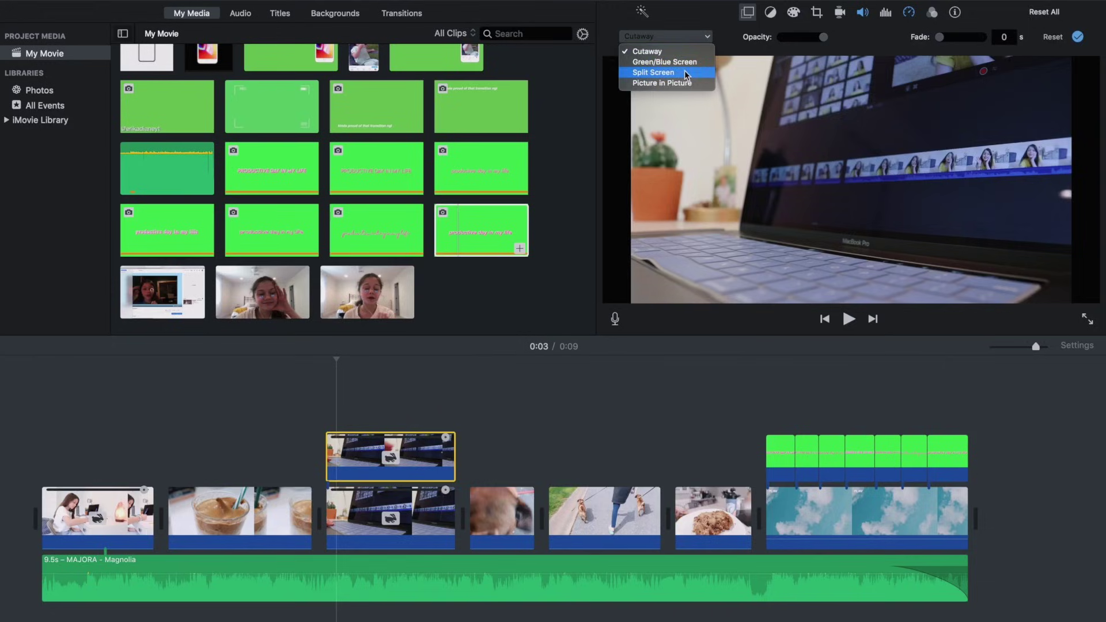
drag(916, 37, 928, 40)
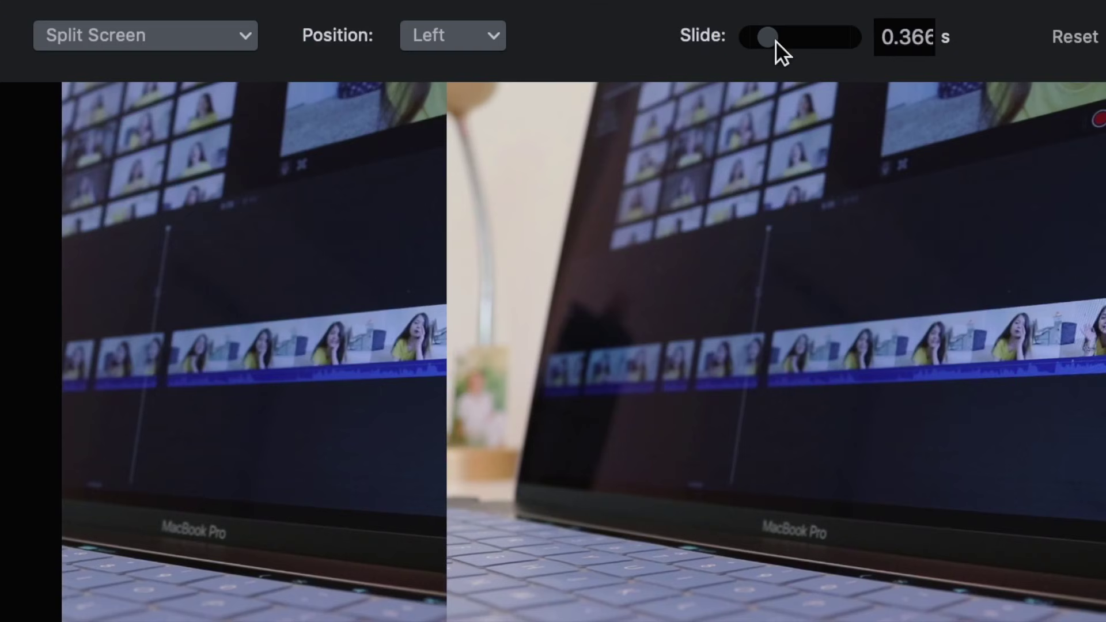
click(271, 462)
key(space)
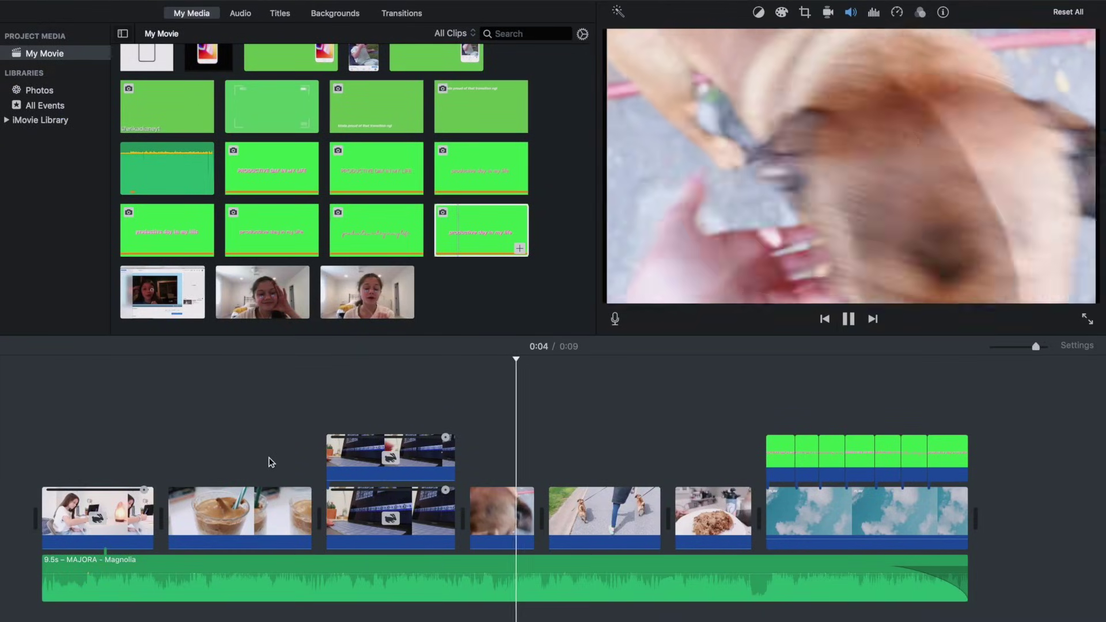
key(space)
key(space)
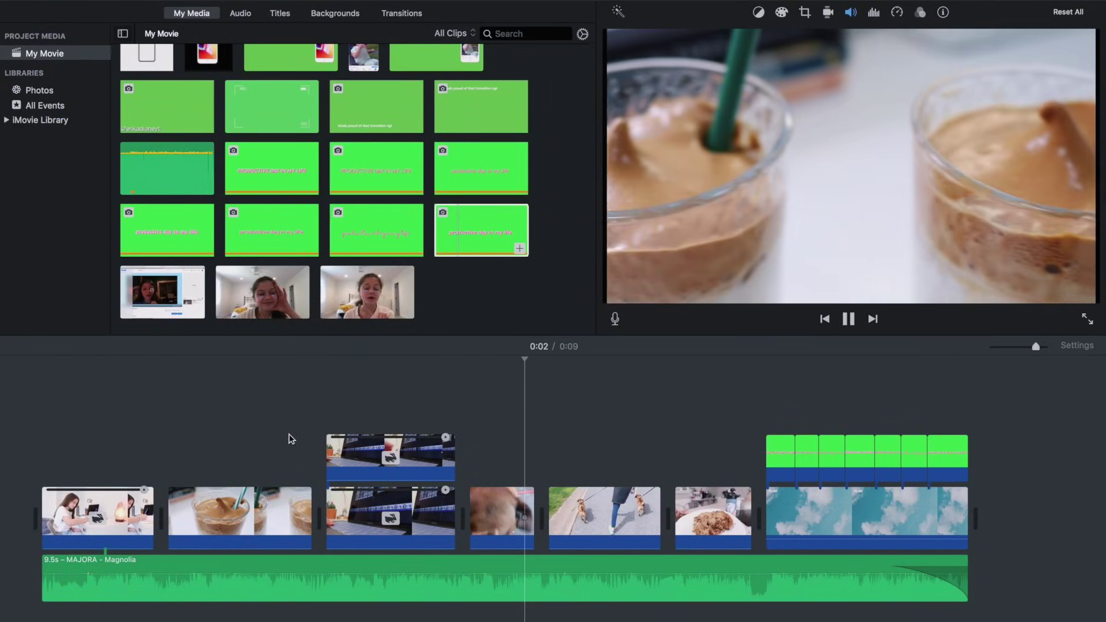